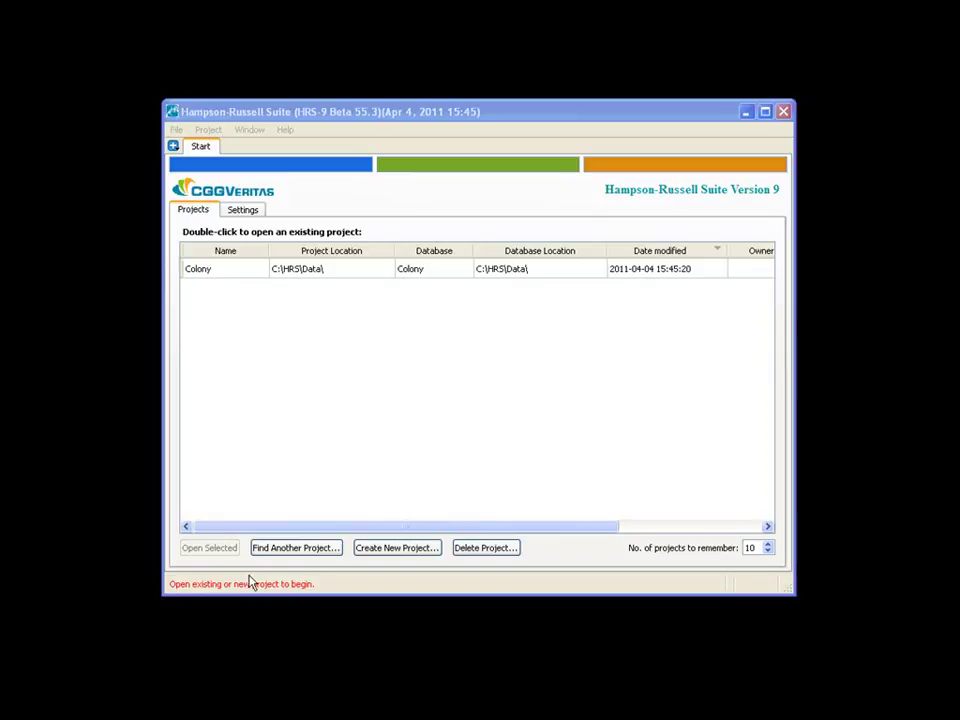
Bring up the Appearance > Window Behavior settings and scroll through the window setting list
{"action": "left_click", "coordinate": [251, 217]}
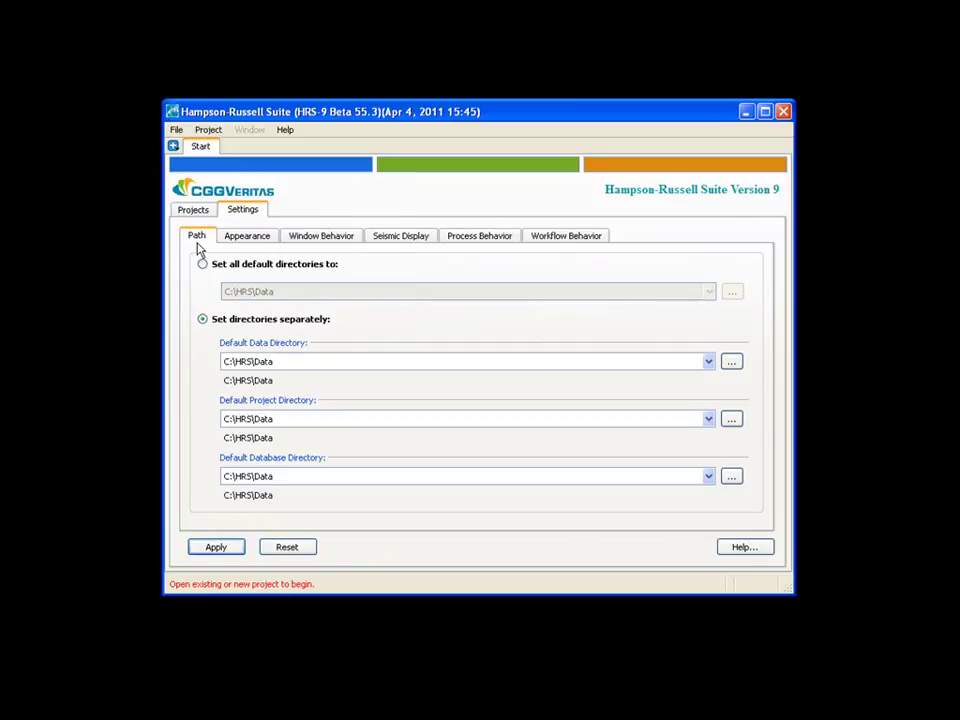
{"action": "left_click", "coordinate": [254, 242]}
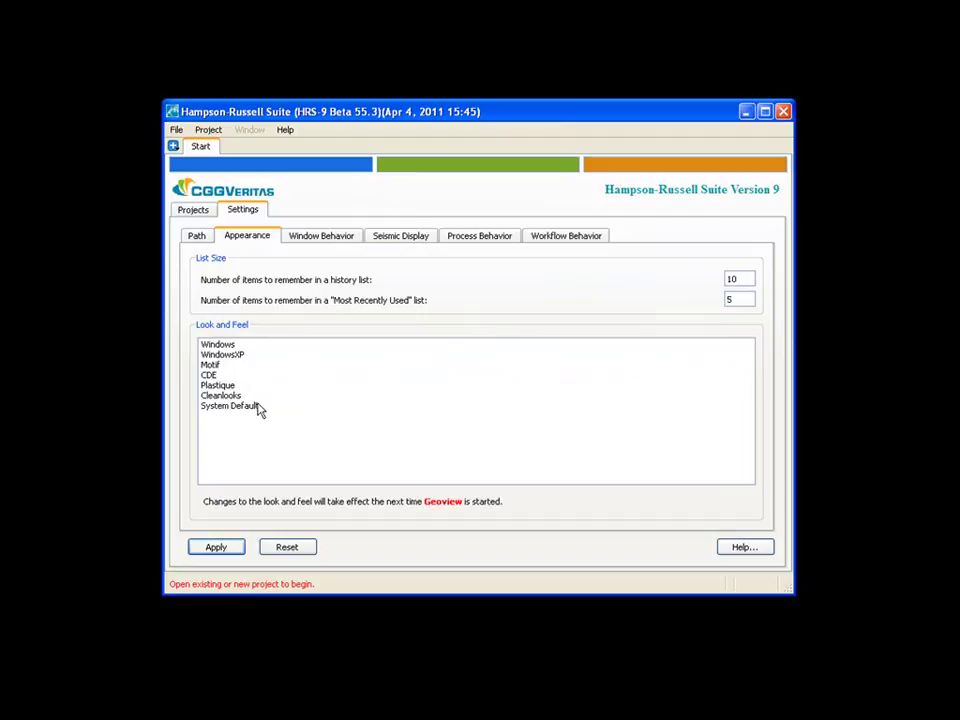
{"action": "left_click", "coordinate": [341, 239]}
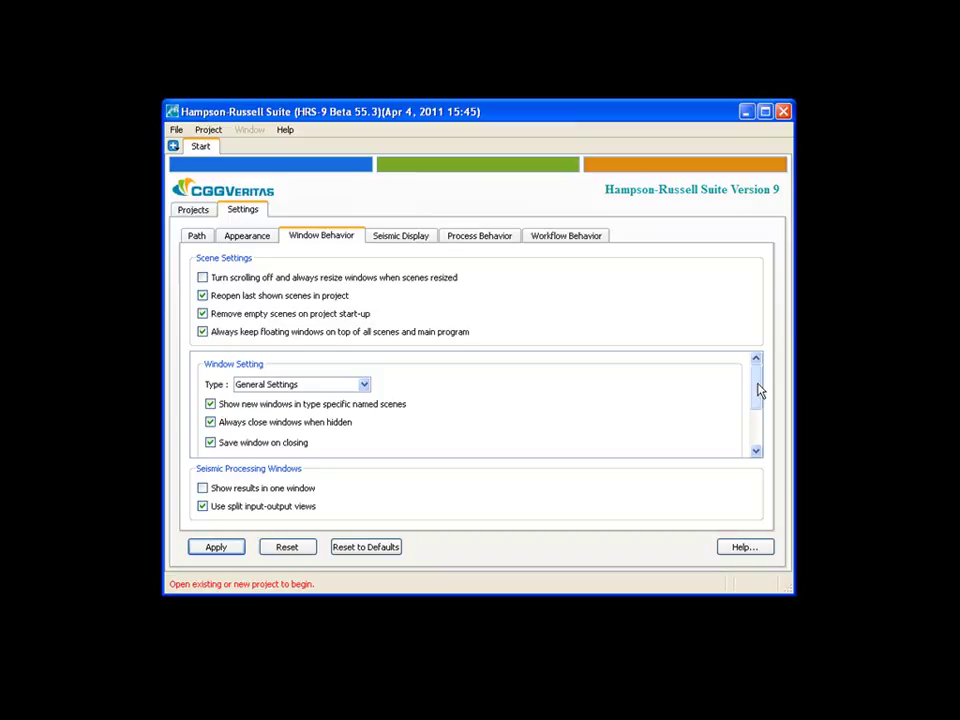
{"action": "left_click_drag", "start_coordinate": [760, 390], "coordinate": [744, 366]}
Keep Wiggles only as the default seismic display
{"action": "left_click", "coordinate": [406, 246]}
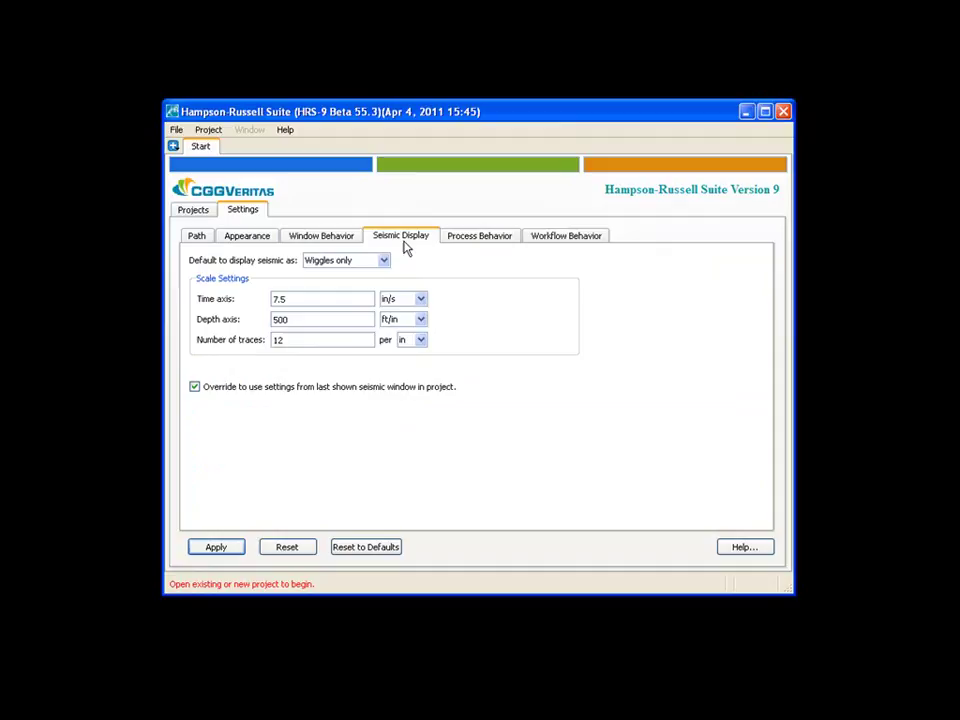
{"action": "left_click", "coordinate": [383, 261]}
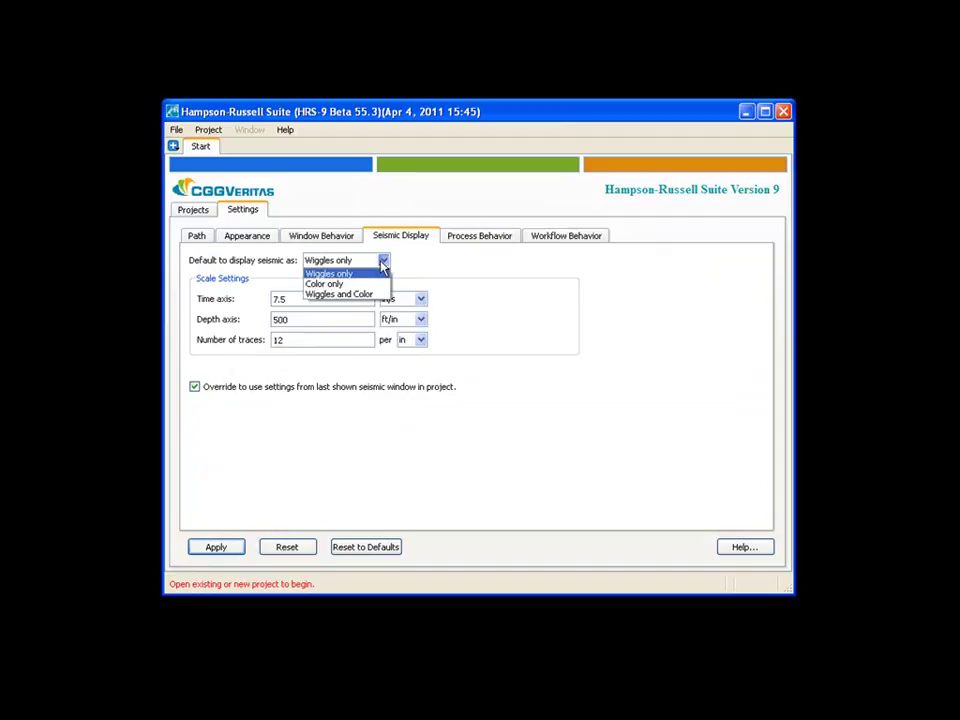
{"action": "left_click", "coordinate": [369, 273]}
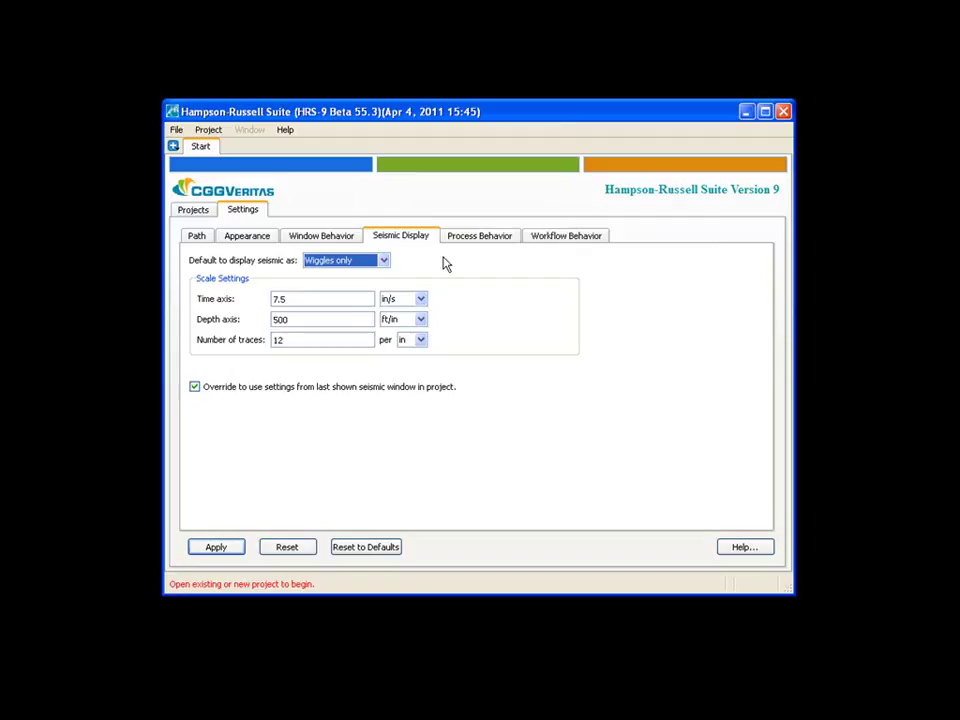
Review the Process Behavior settings, scrolling through the list
{"action": "left_click", "coordinate": [510, 240]}
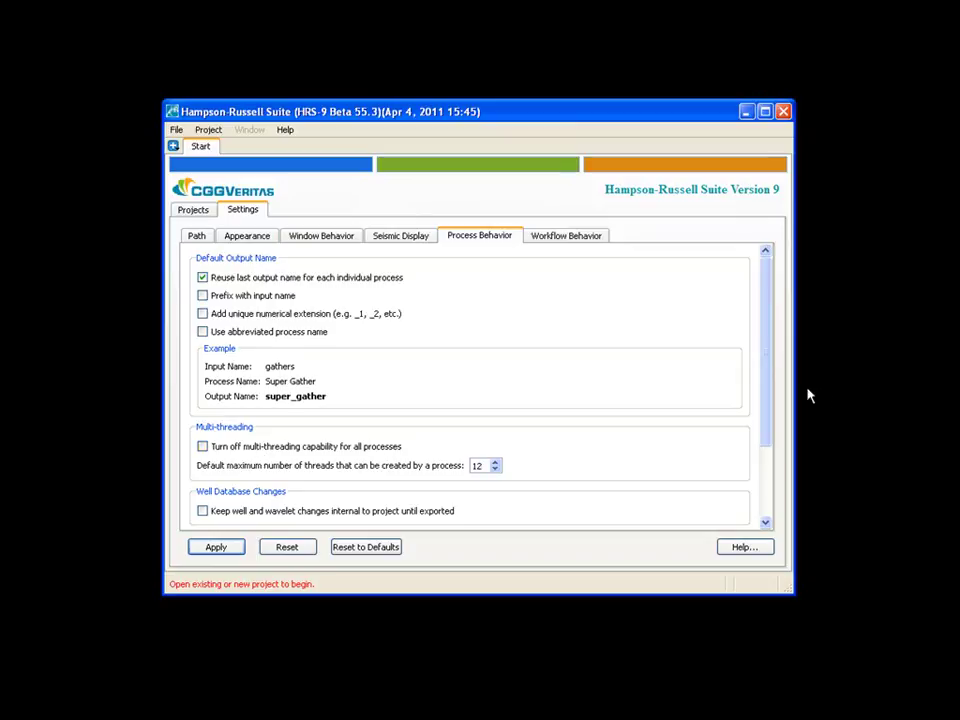
{"action": "left_click_drag", "start_coordinate": [763, 435], "coordinate": [776, 508]}
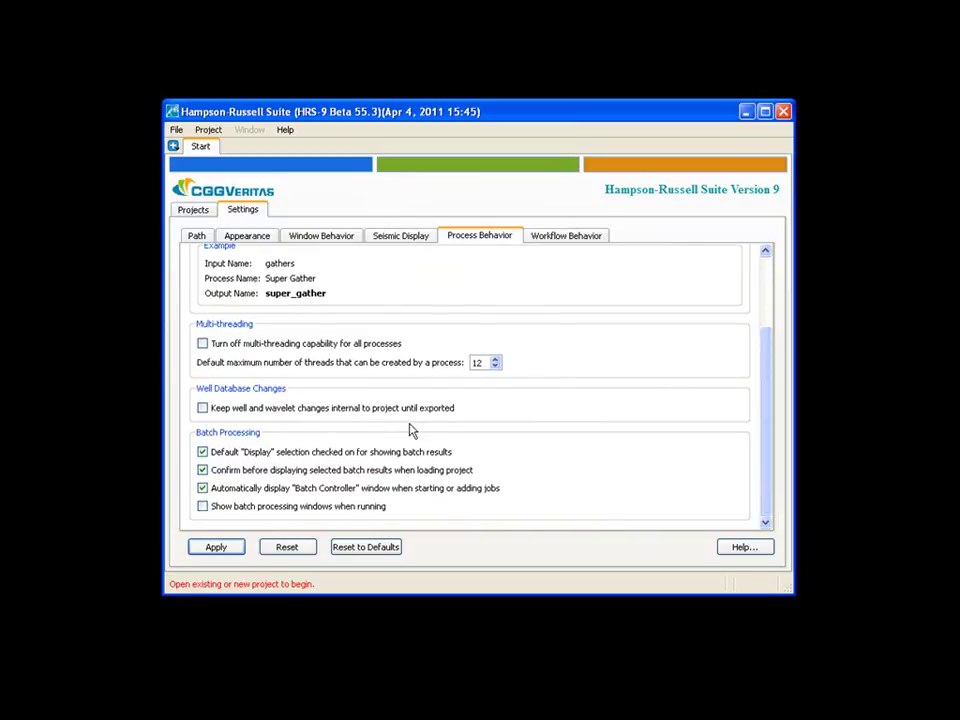
{"action": "left_click_drag", "start_coordinate": [765, 482], "coordinate": [767, 371]}
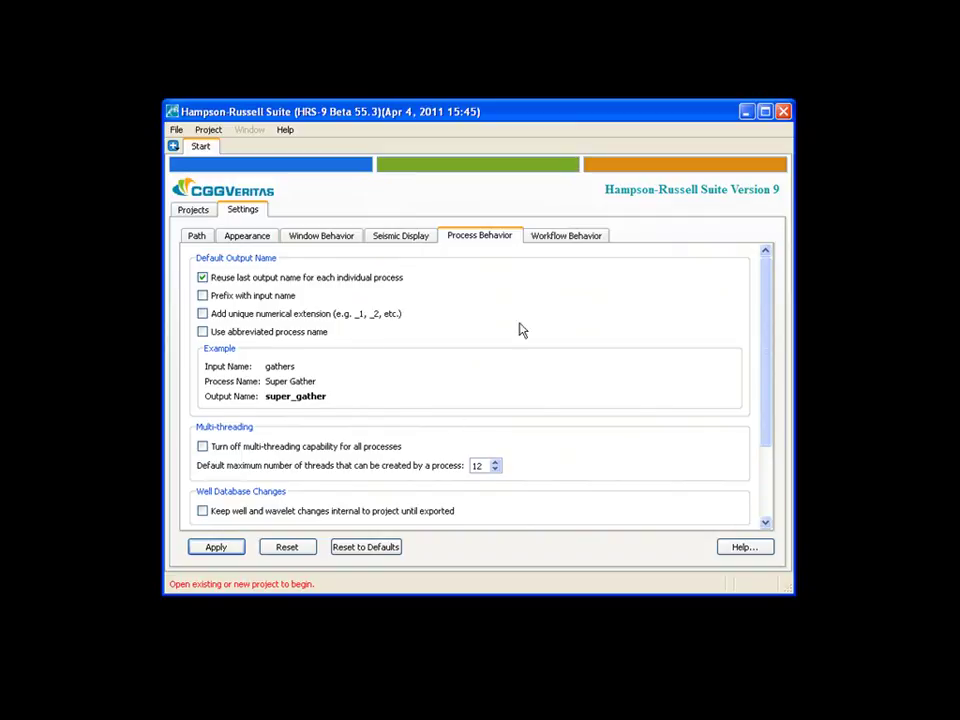
{"action": "left_click", "coordinate": [570, 238]}
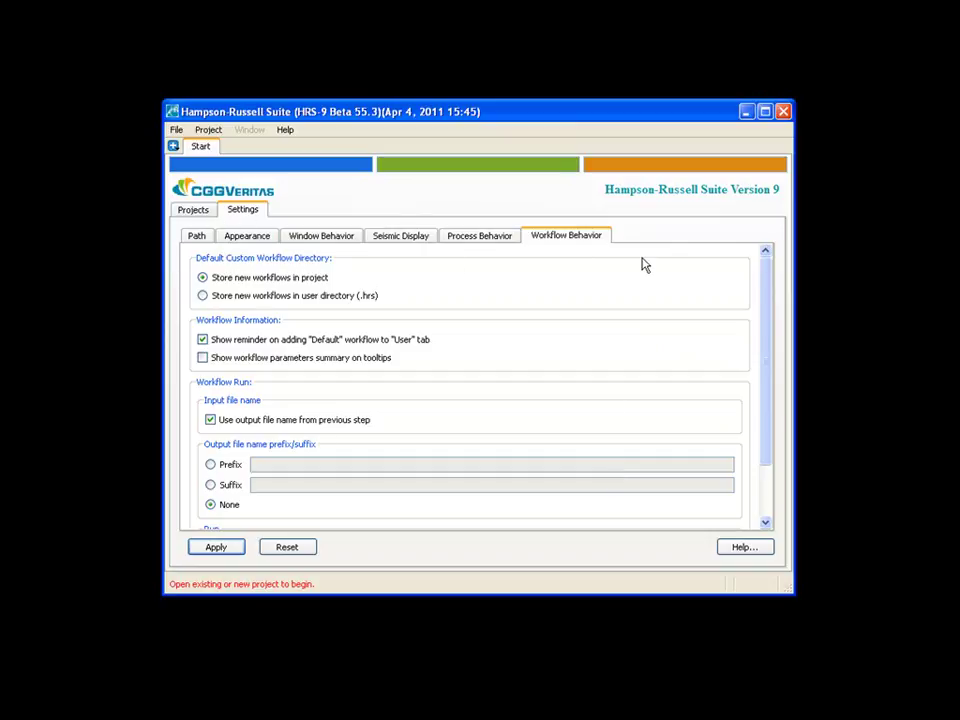
Open the Colony project from the project list
{"action": "left_click", "coordinate": [194, 211]}
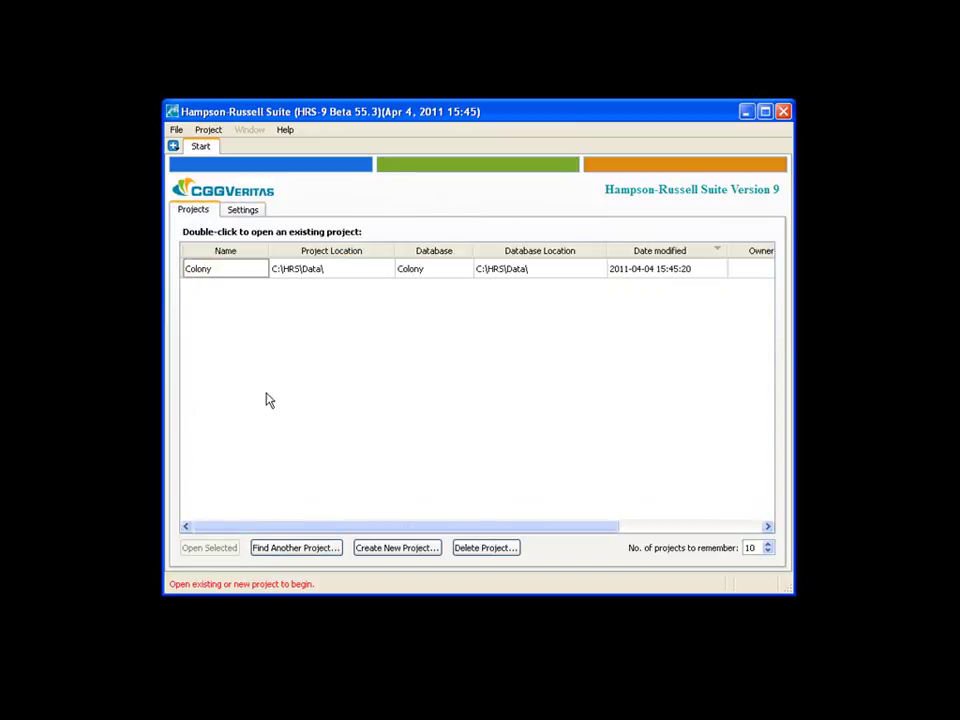
{"action": "left_click", "coordinate": [210, 272]}
{"action": "double_click", "coordinate": [209, 270]}
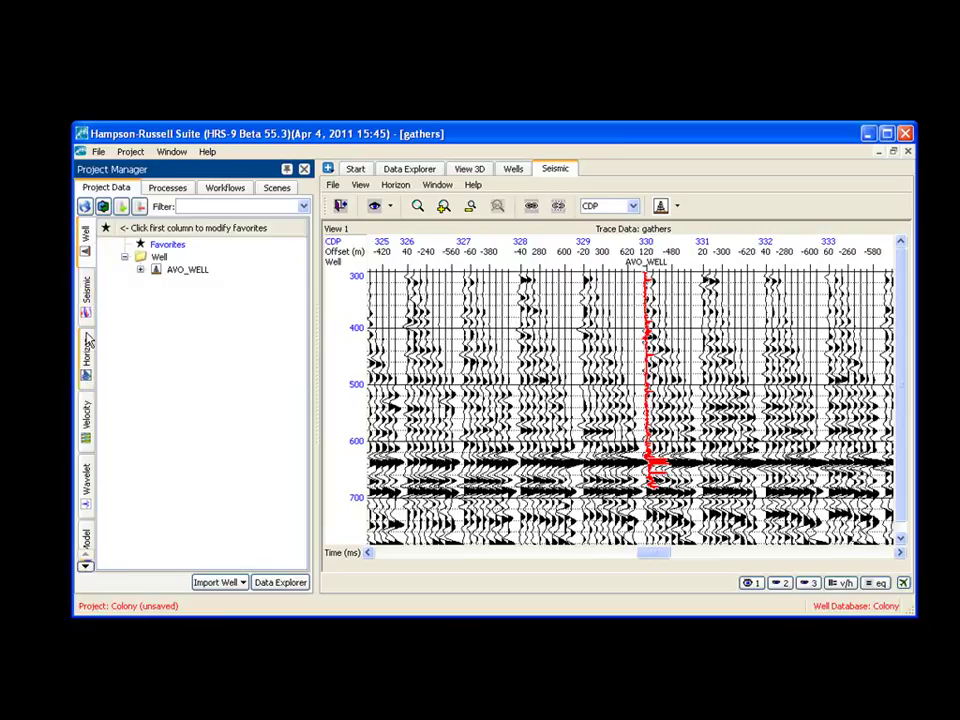
{"action": "left_click", "coordinate": [140, 269]}
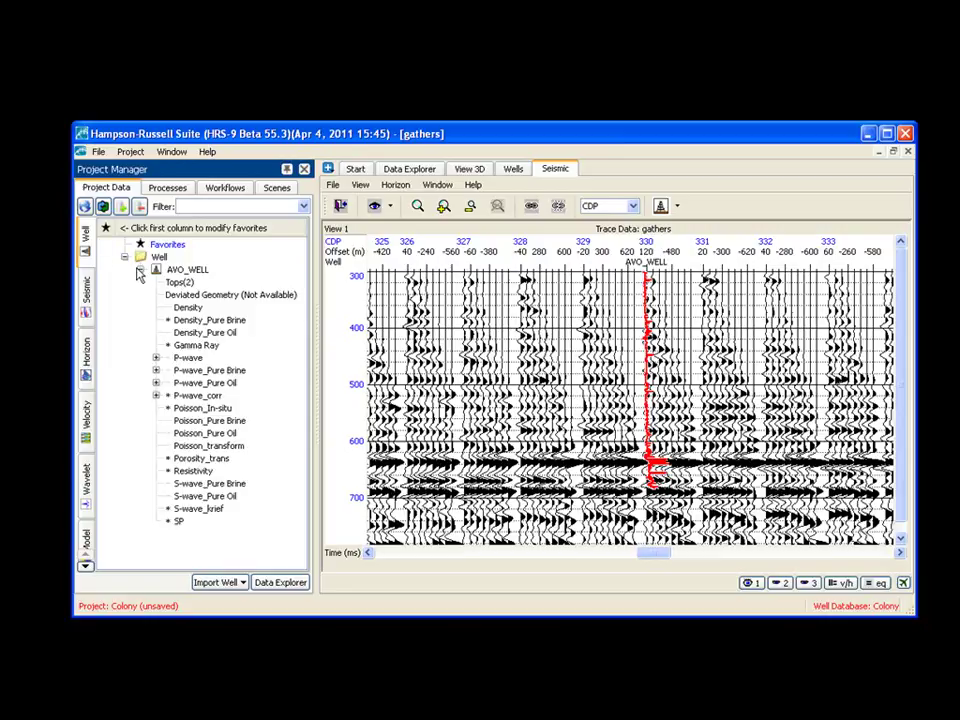
{"action": "left_click", "coordinate": [140, 269]}
{"action": "left_click", "coordinate": [86, 290]}
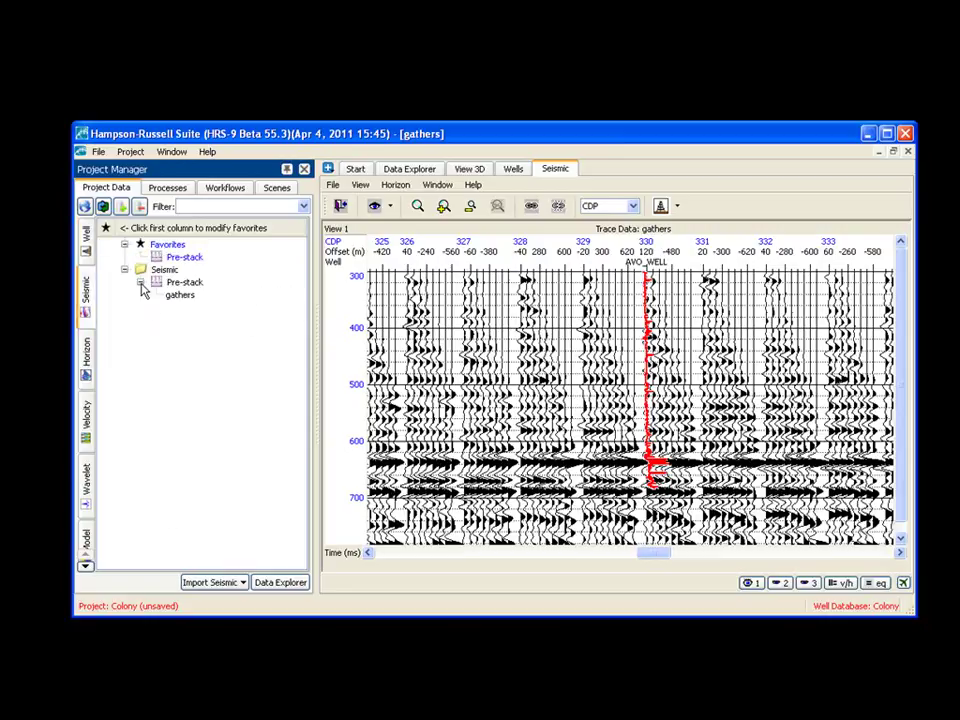
{"action": "left_click", "coordinate": [86, 355]}
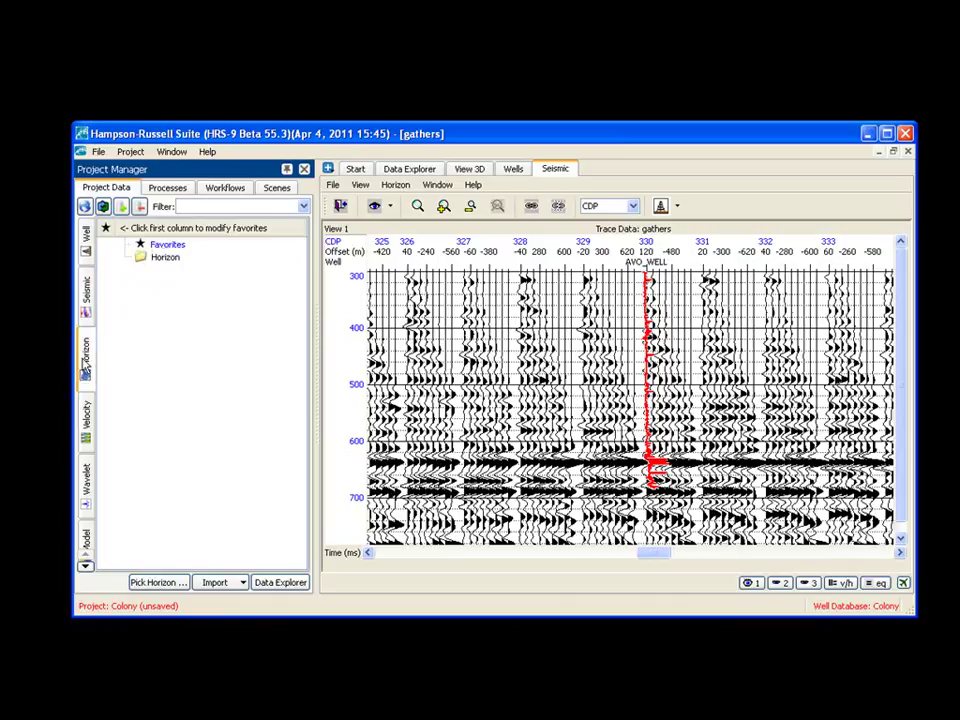
{"action": "left_click", "coordinate": [86, 440]}
{"action": "left_click", "coordinate": [86, 540]}
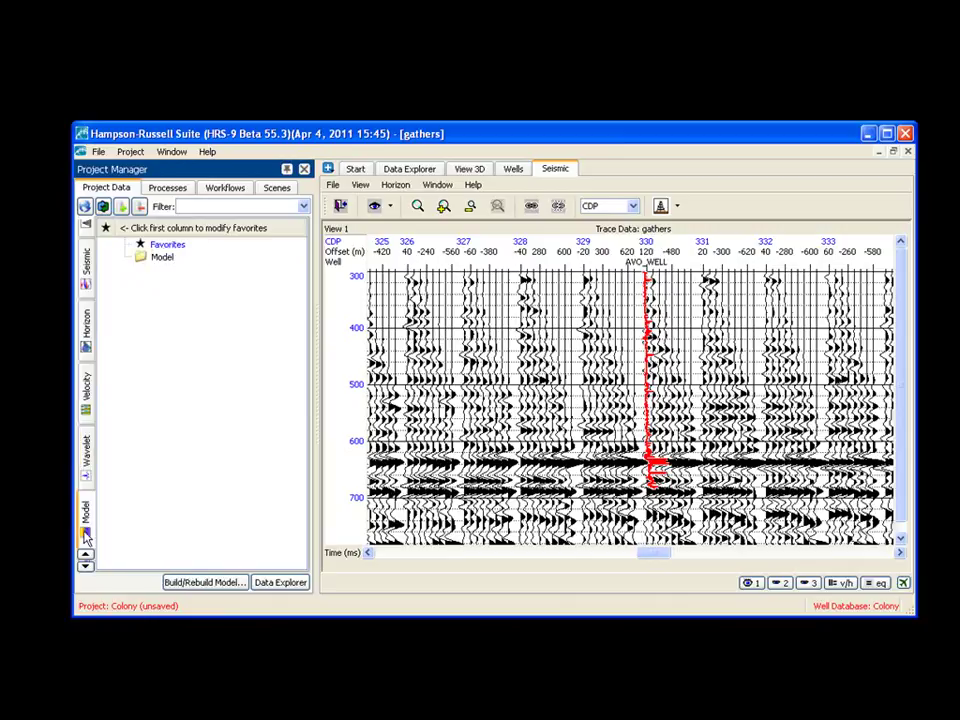
{"action": "left_click", "coordinate": [87, 234]}
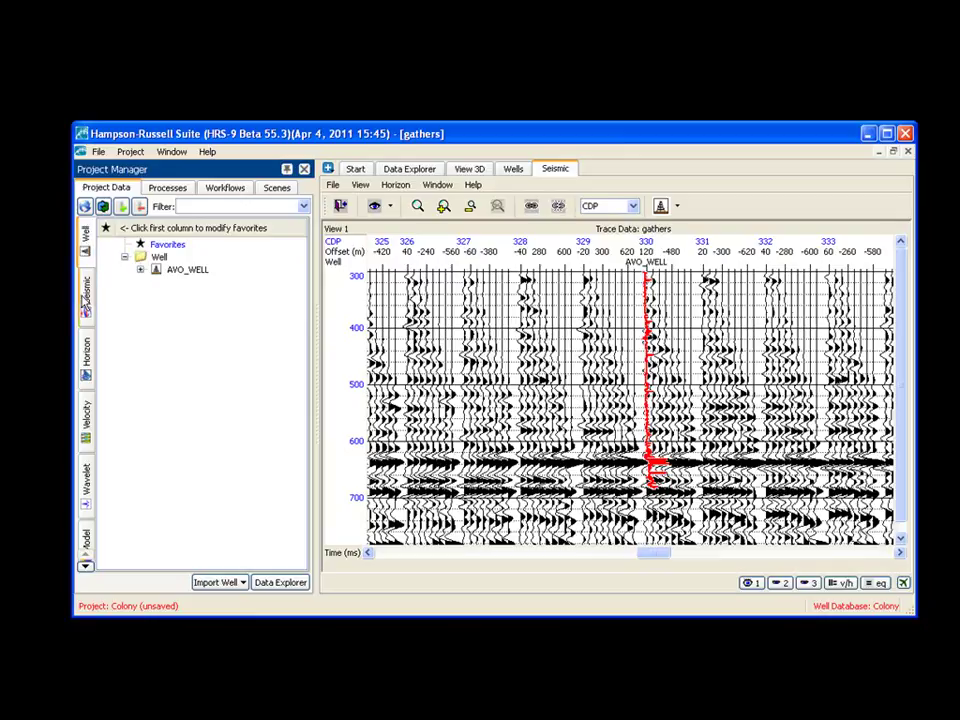
{"action": "left_click", "coordinate": [86, 295]}
{"action": "left_click", "coordinate": [86, 355]}
{"action": "left_click", "coordinate": [88, 440]}
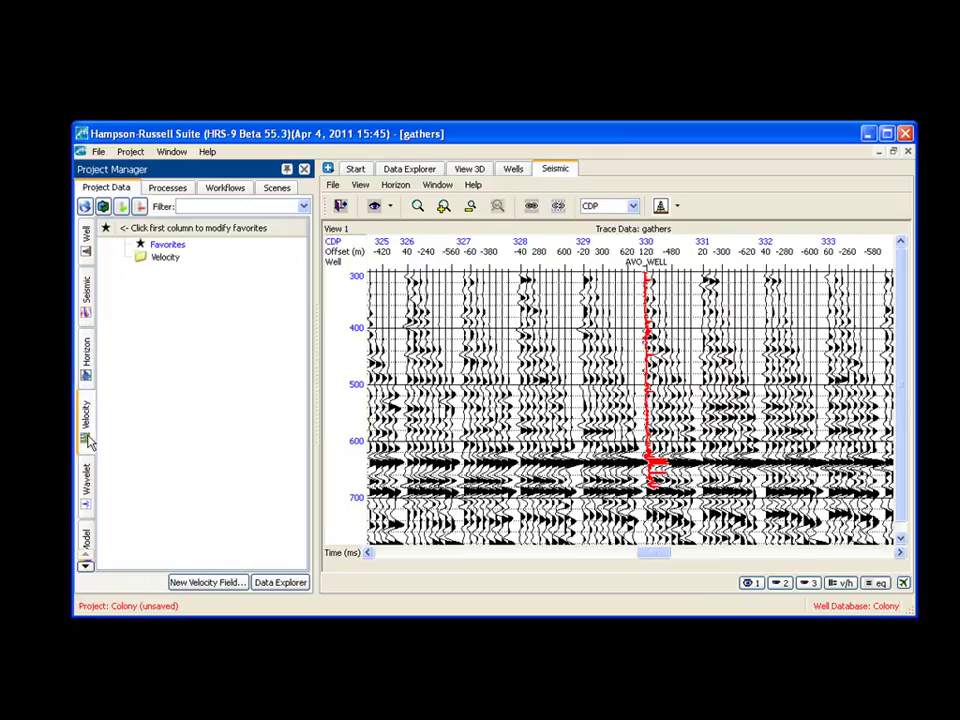
{"action": "left_click", "coordinate": [86, 295]}
{"action": "left_click", "coordinate": [87, 240]}
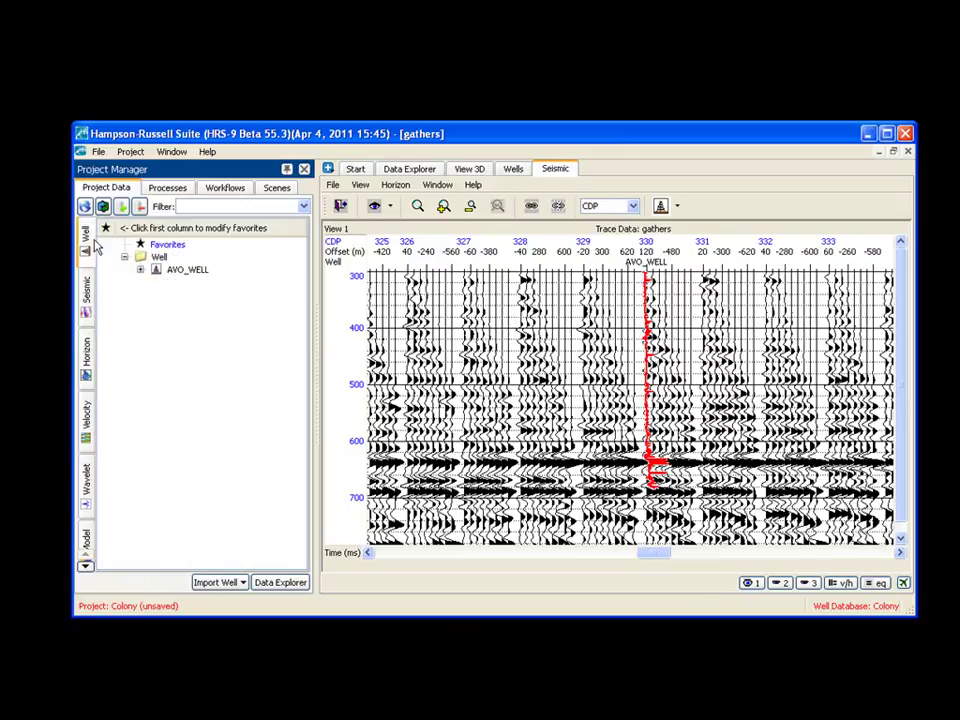
{"action": "left_click", "coordinate": [228, 588]}
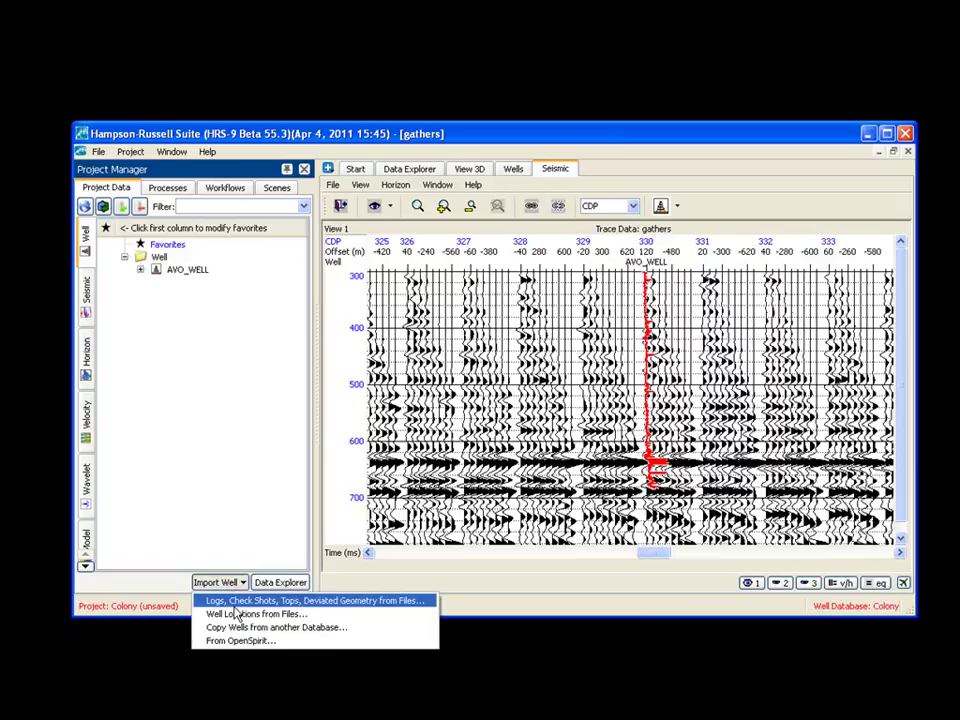
{"action": "left_click", "coordinate": [84, 292]}
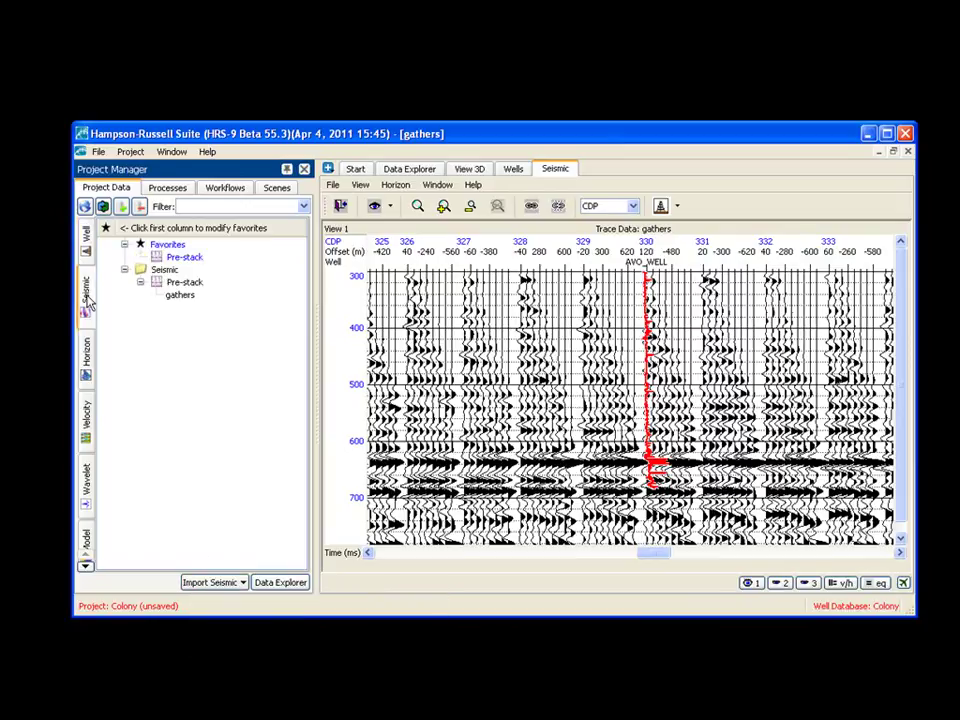
{"action": "left_click", "coordinate": [206, 584]}
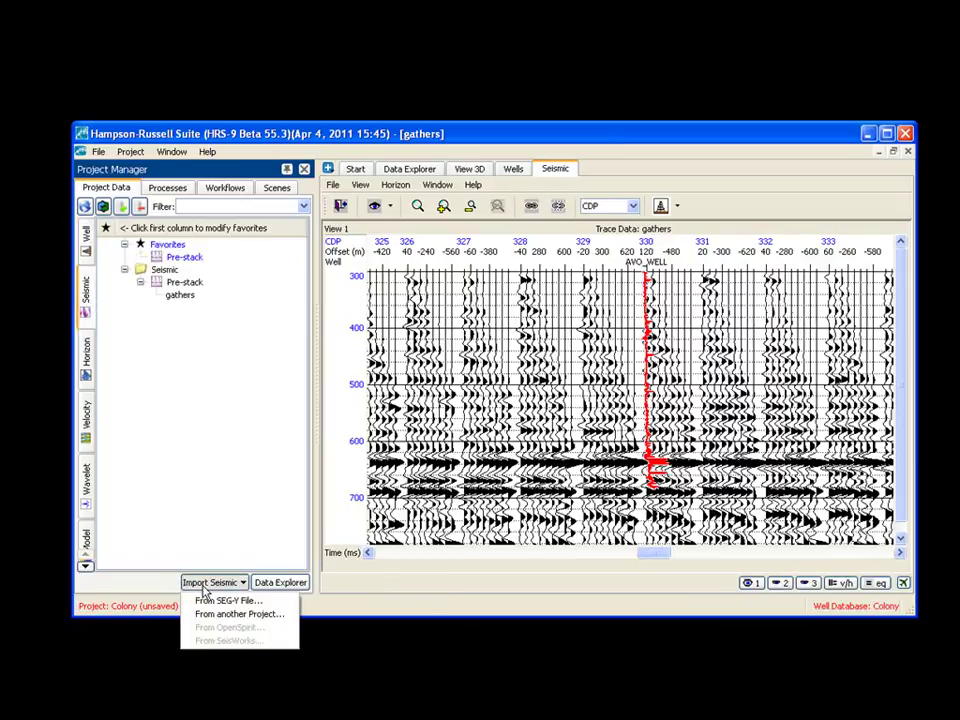
{"action": "left_click", "coordinate": [85, 355]}
{"action": "left_click", "coordinate": [222, 584]}
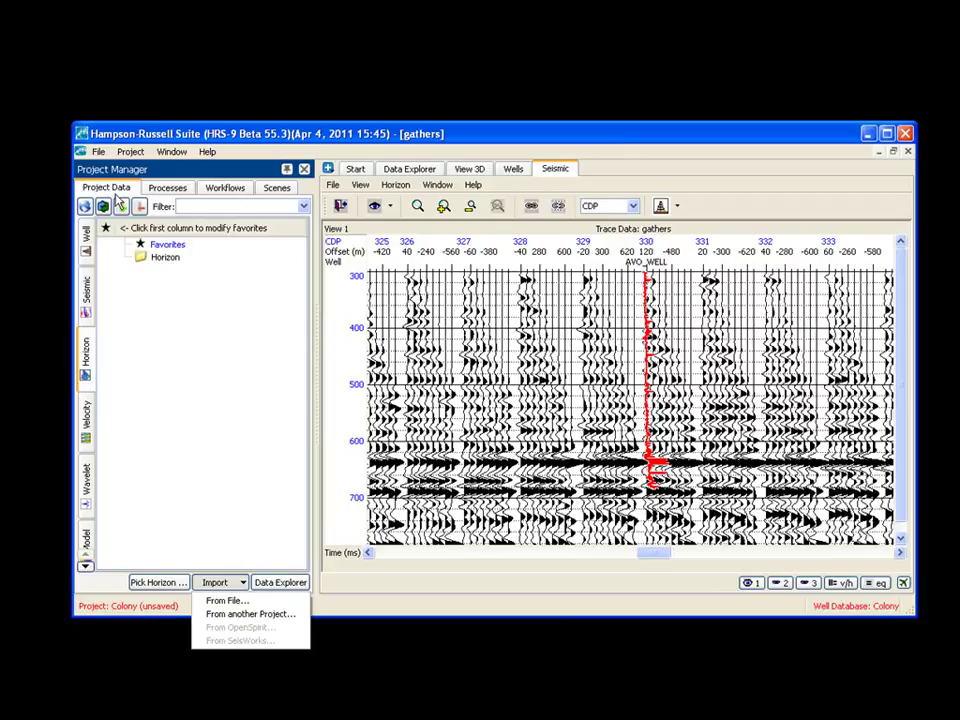
{"action": "left_click", "coordinate": [88, 252]}
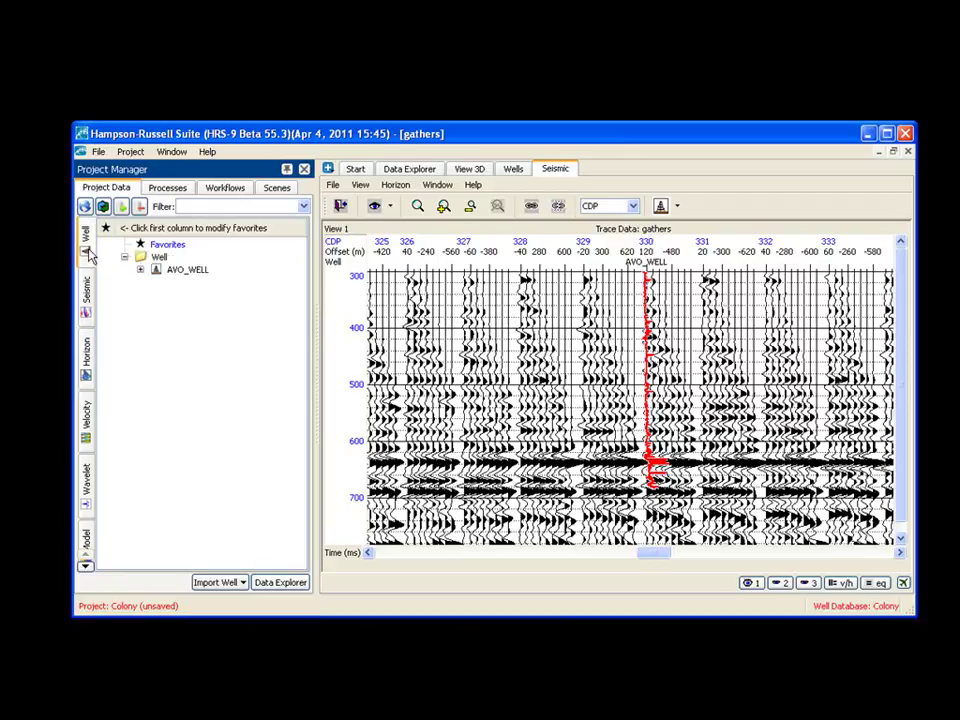
Browse Log Processing, Slice Processing and Strata Model processes, such as Build Strata Model
{"action": "left_click", "coordinate": [170, 190]}
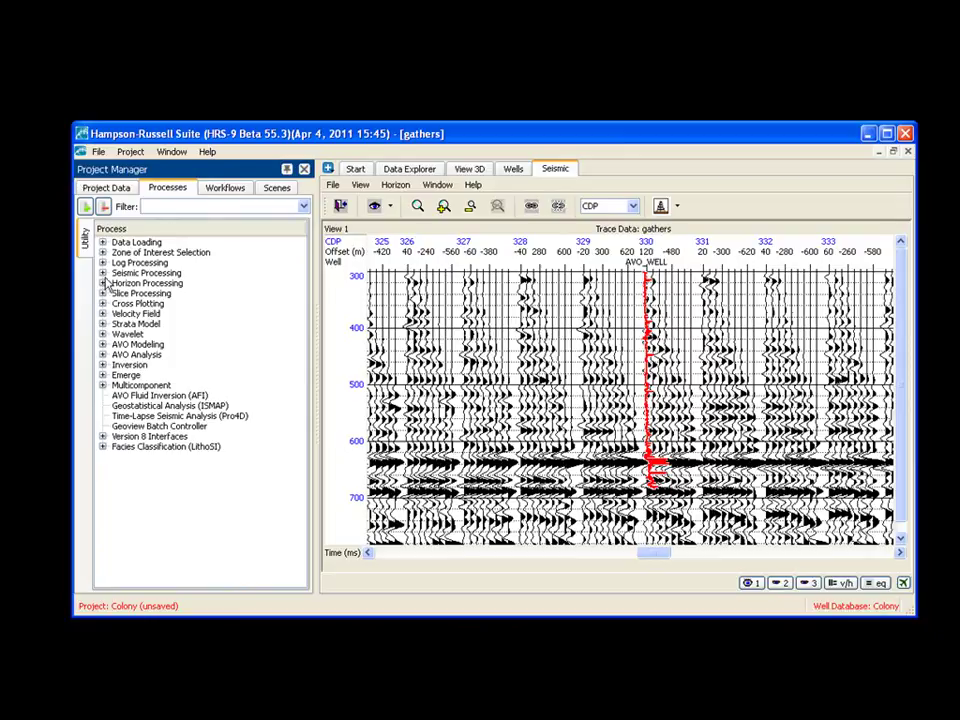
{"action": "left_click", "coordinate": [102, 262]}
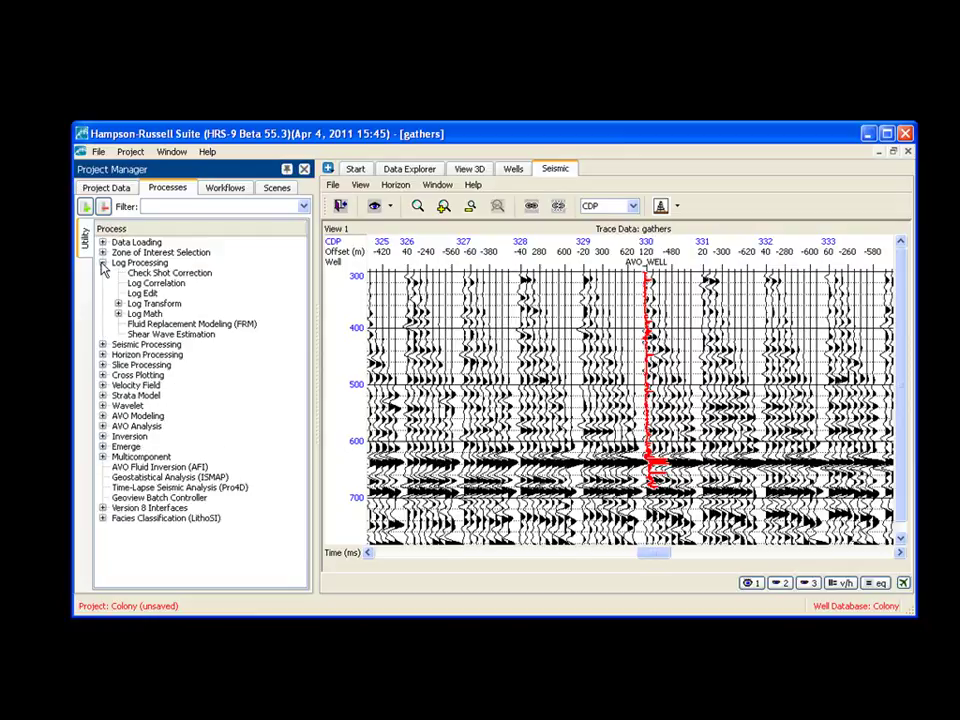
{"action": "left_click", "coordinate": [162, 273]}
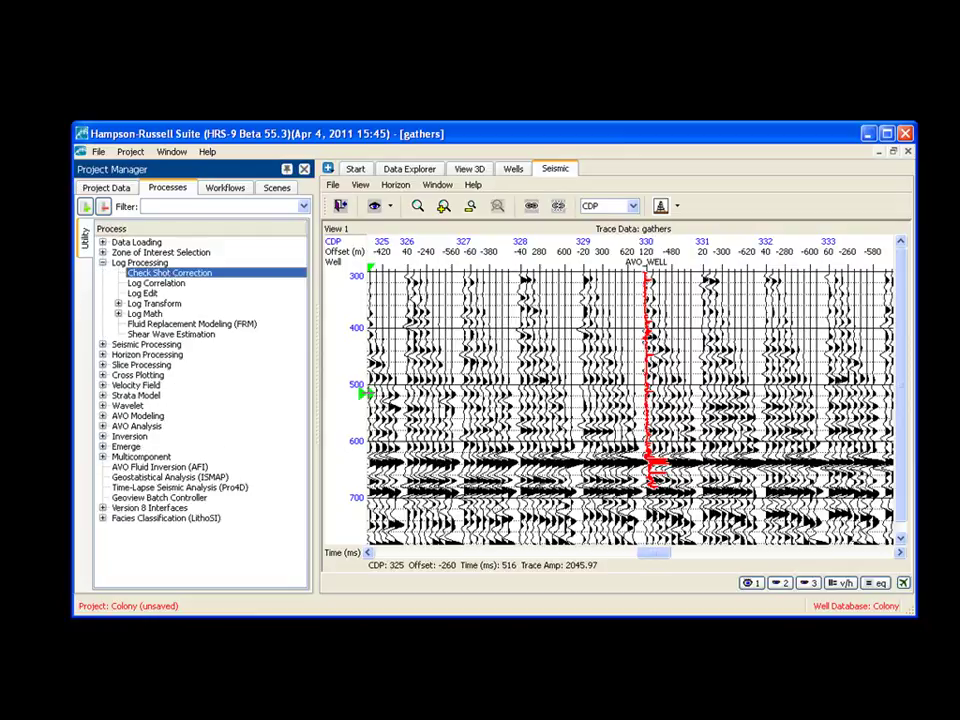
{"action": "left_click", "coordinate": [102, 364]}
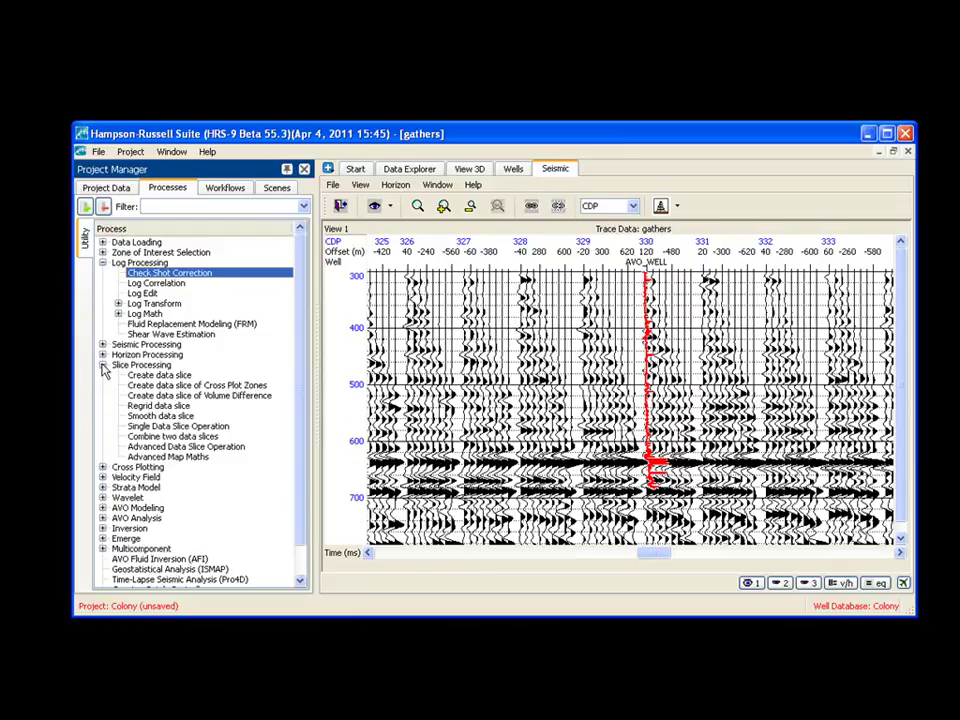
{"action": "left_click", "coordinate": [158, 375]}
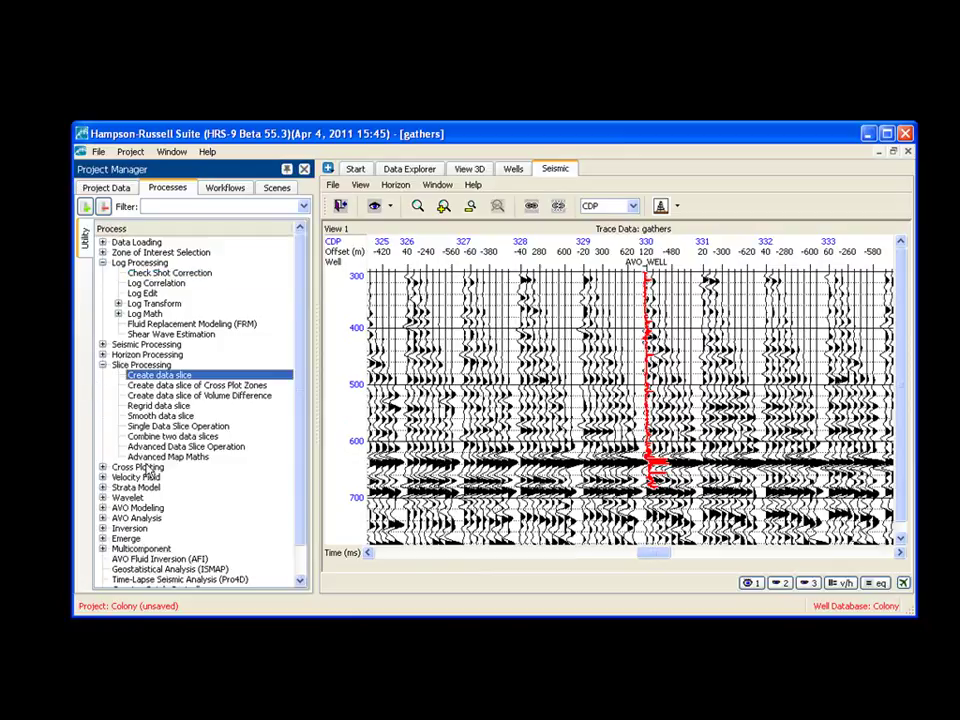
{"action": "left_click", "coordinate": [157, 428]}
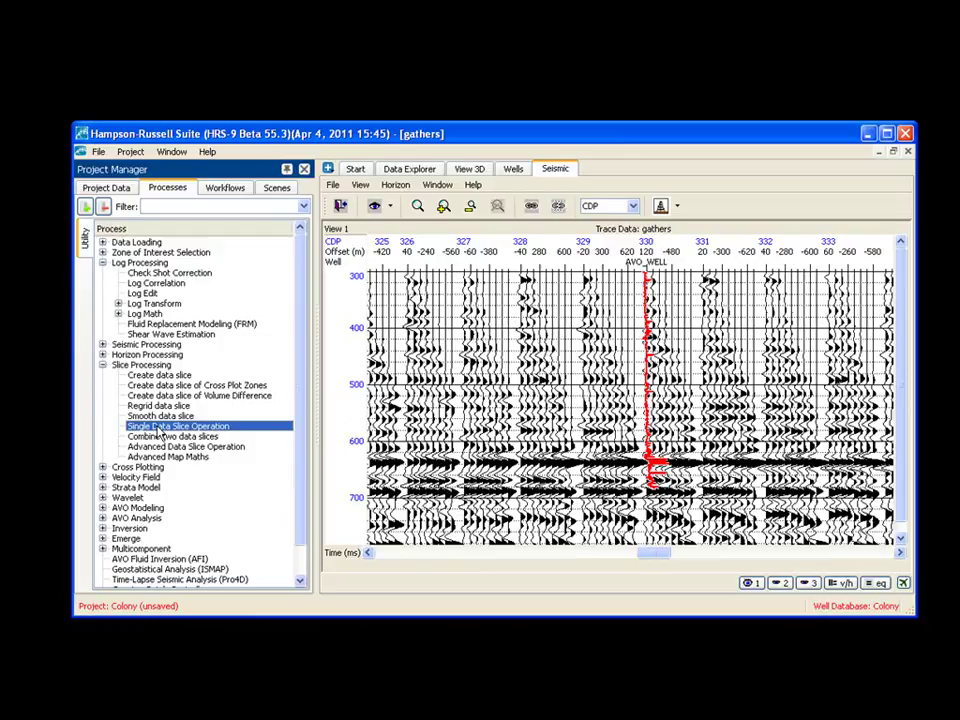
{"action": "left_click", "coordinate": [102, 487]}
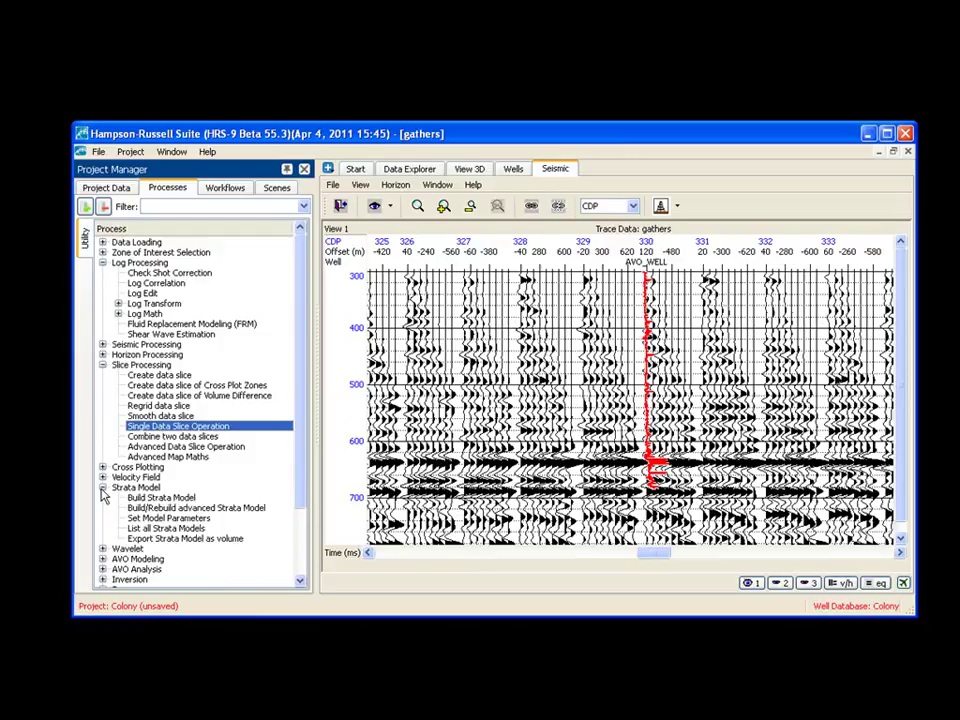
{"action": "left_click", "coordinate": [172, 498]}
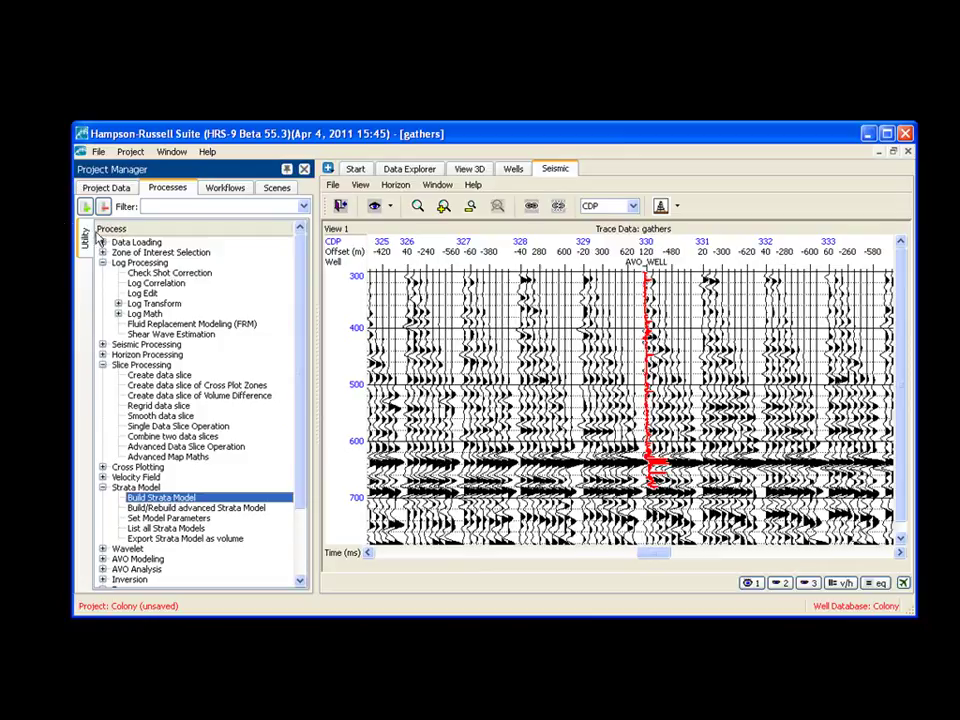
Collapse the three expanded categories and focus the process Filter box
{"action": "left_click", "coordinate": [102, 262]}
{"action": "left_click", "coordinate": [102, 293]}
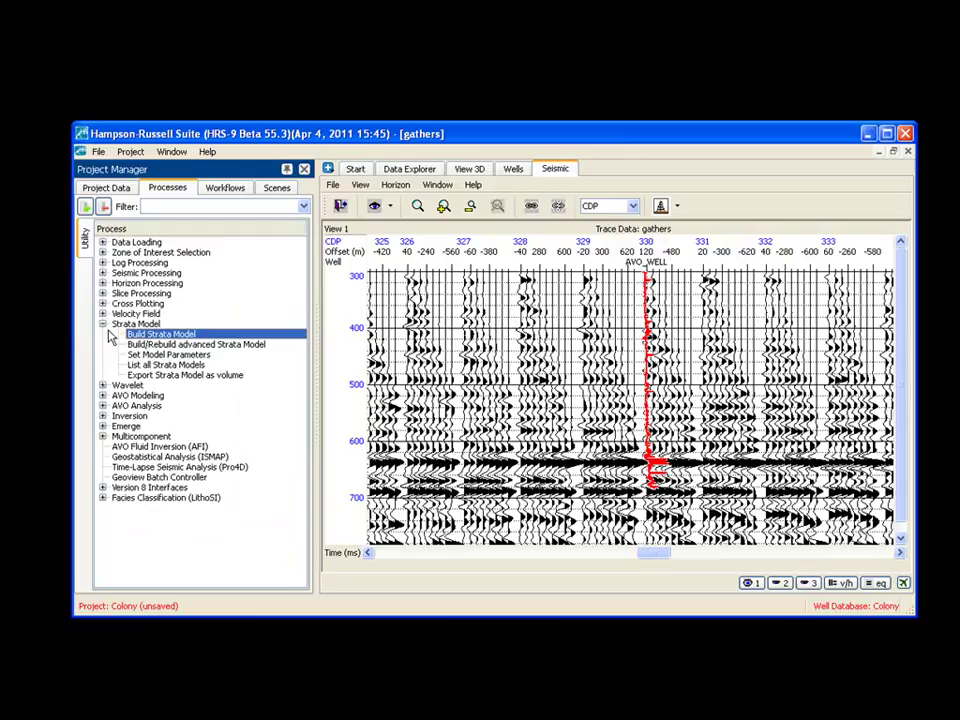
{"action": "left_click", "coordinate": [102, 324]}
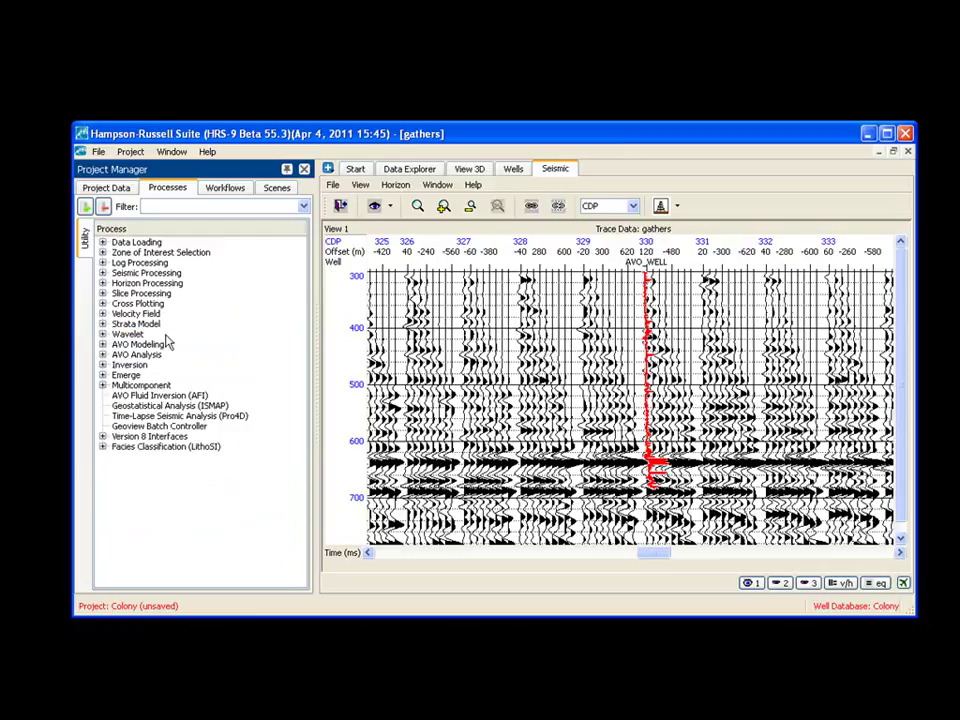
{"action": "left_click", "coordinate": [175, 206]}
Filter processes by 'rad', select Parabolic Radon Transform, then end on the Workflows tab
{"action": "type", "text": "rad"}
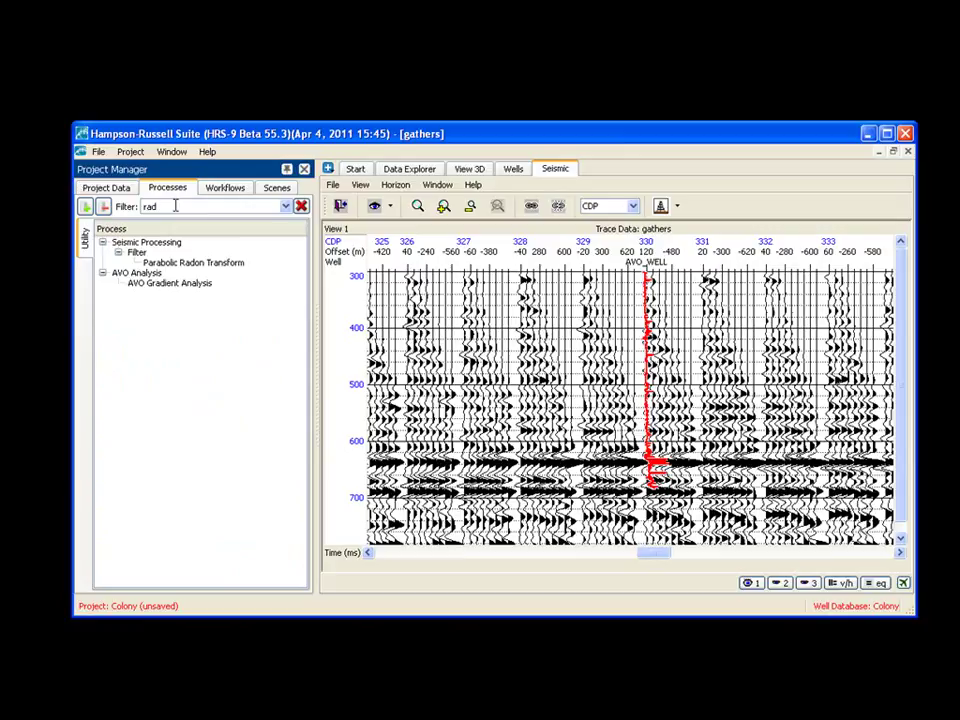
{"action": "left_click", "coordinate": [203, 263]}
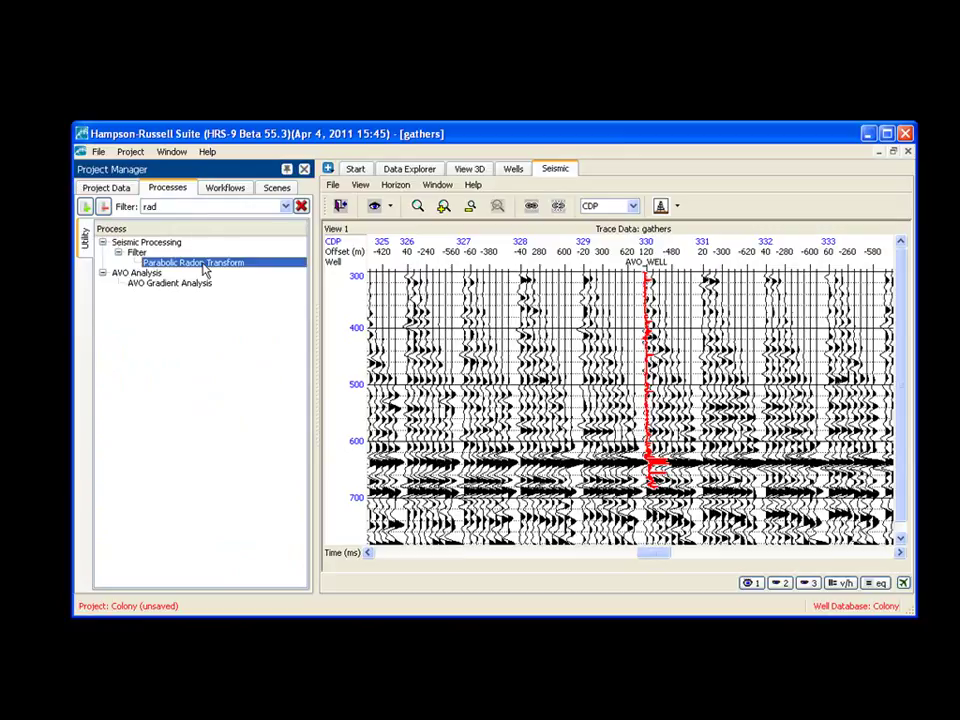
{"action": "left_click", "coordinate": [115, 190]}
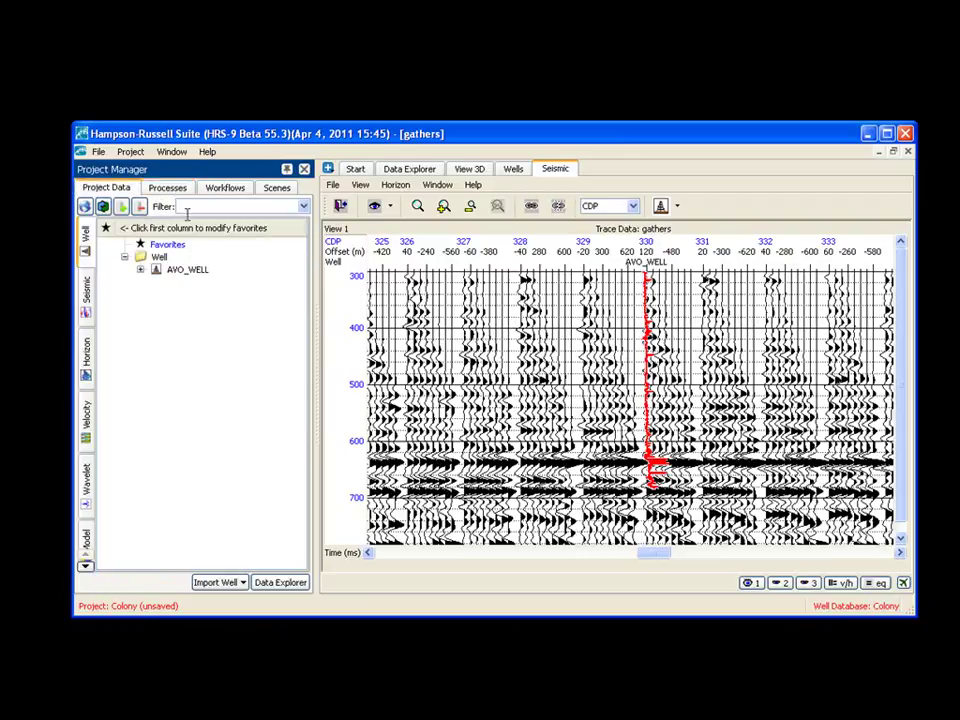
{"action": "left_click", "coordinate": [167, 189]}
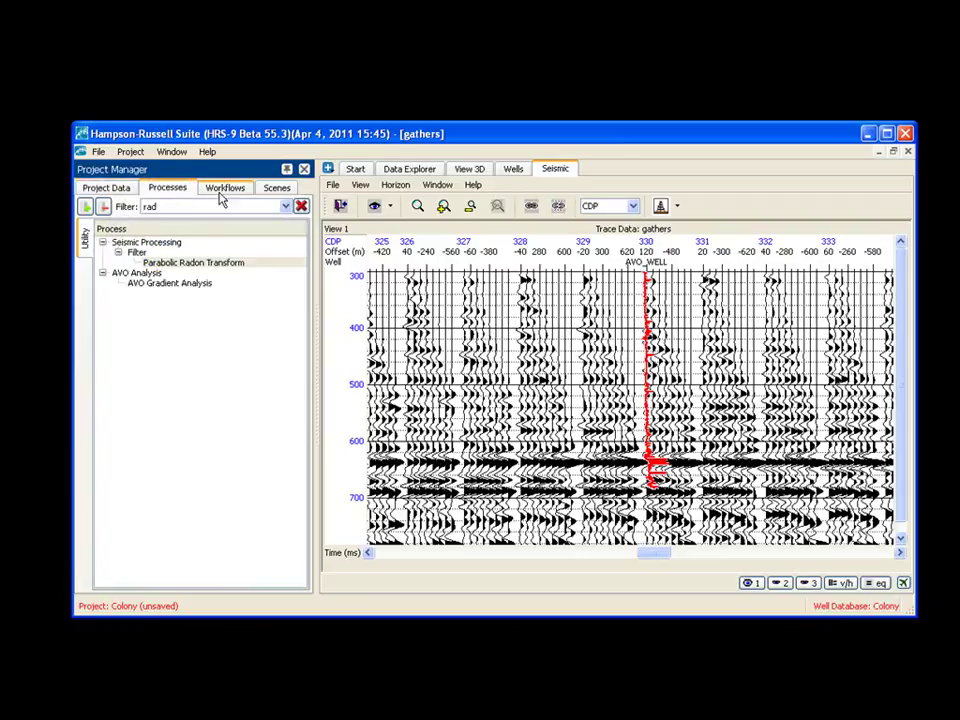
{"action": "left_click", "coordinate": [224, 189]}
{"action": "left_click", "coordinate": [276, 190]}
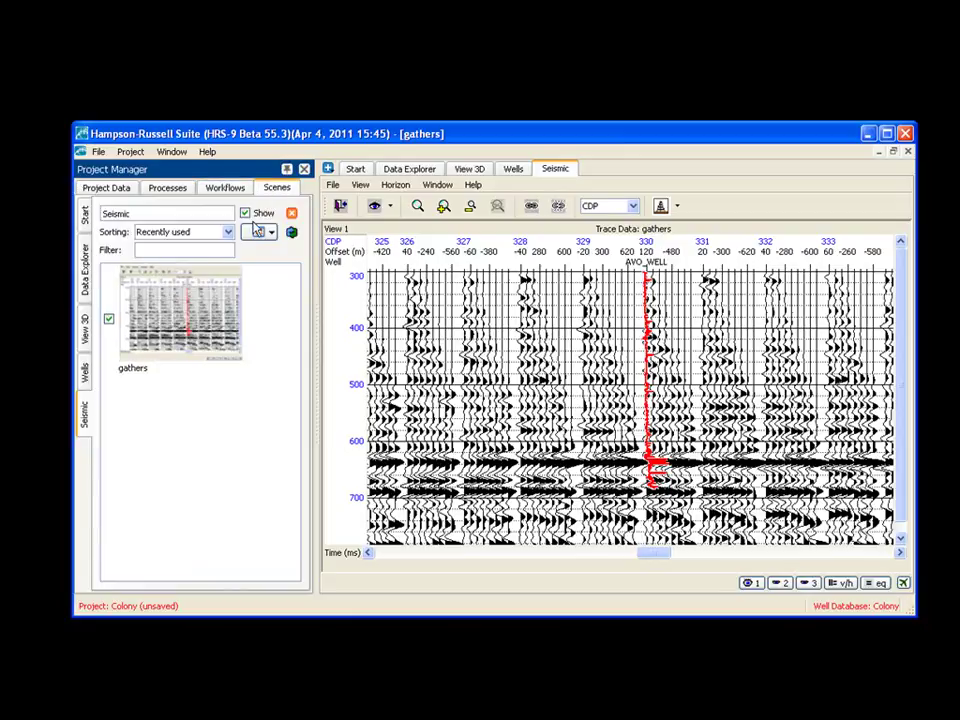
{"action": "left_click", "coordinate": [170, 192]}
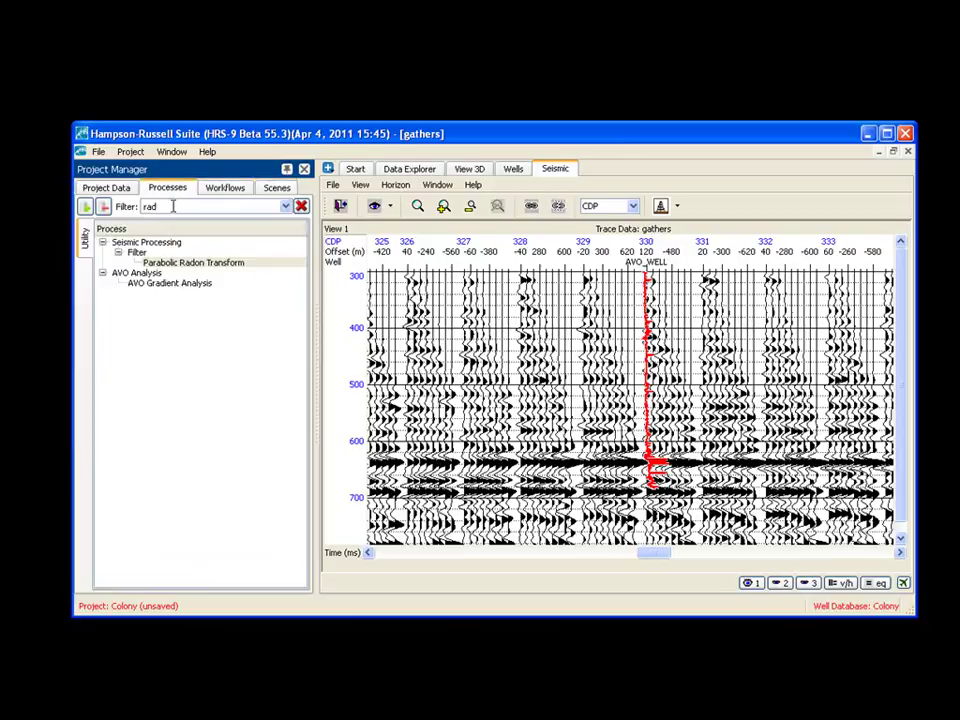
{"action": "left_click", "coordinate": [223, 189]}
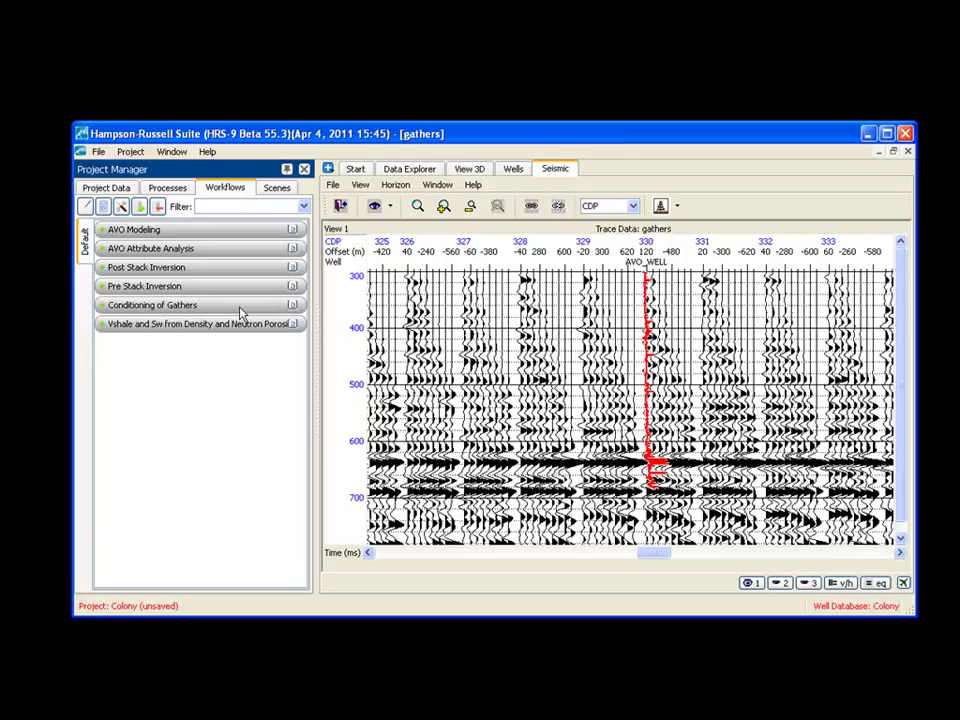
Inspect Pre Stack Inversion steps like Angle Gather, then expand Conditioning of Gathers again
{"action": "left_click", "coordinate": [101, 306]}
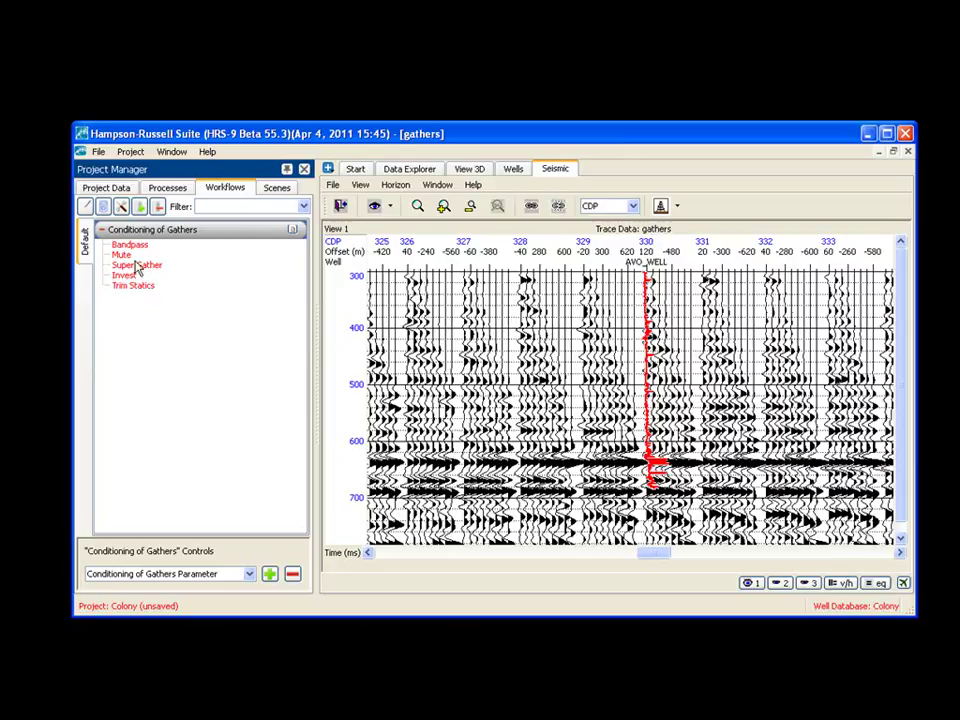
{"action": "left_click", "coordinate": [101, 231]}
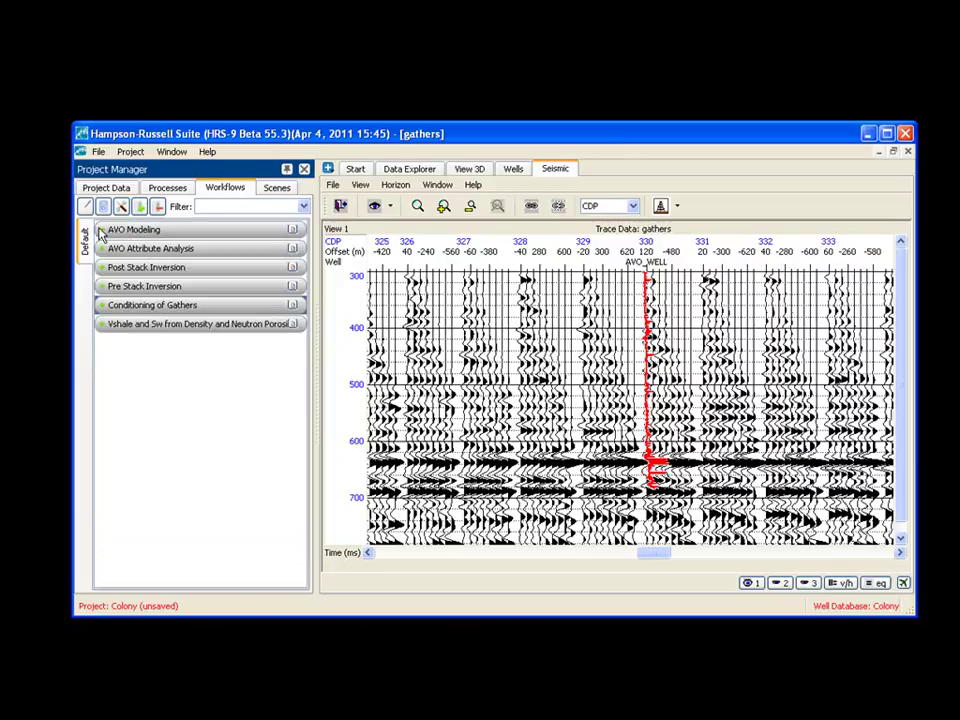
{"action": "left_click", "coordinate": [102, 288]}
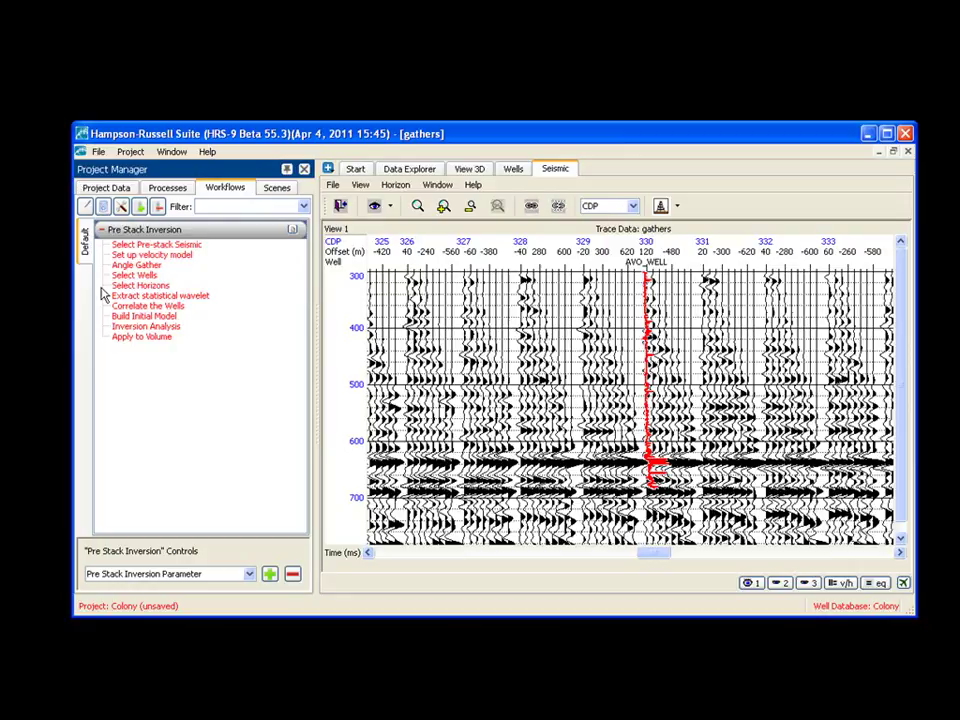
{"action": "left_click", "coordinate": [208, 245]}
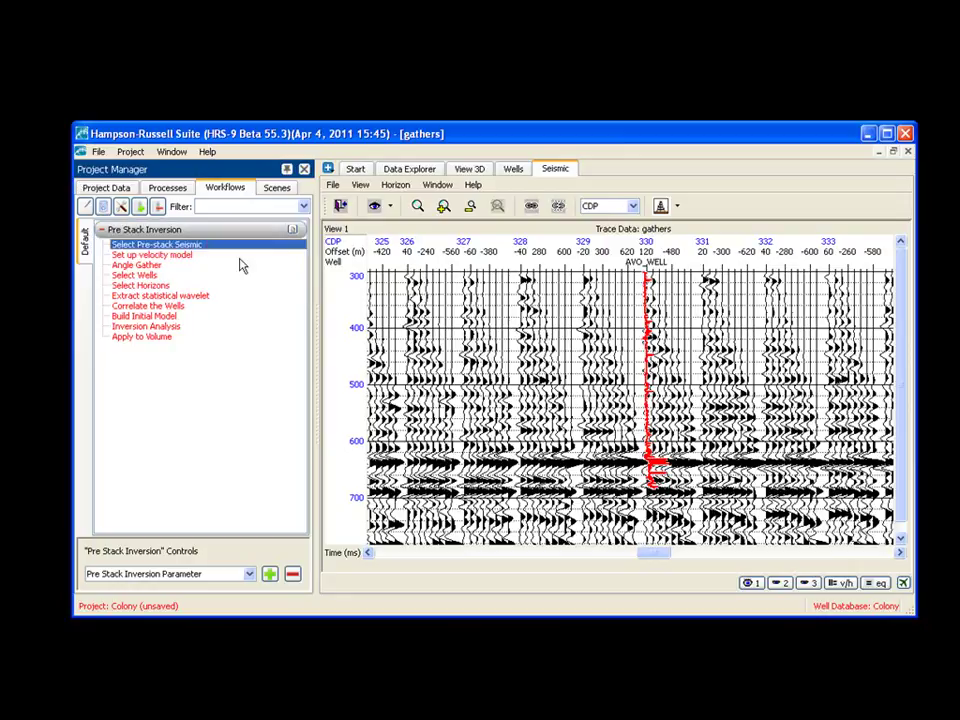
{"action": "left_click", "coordinate": [190, 254]}
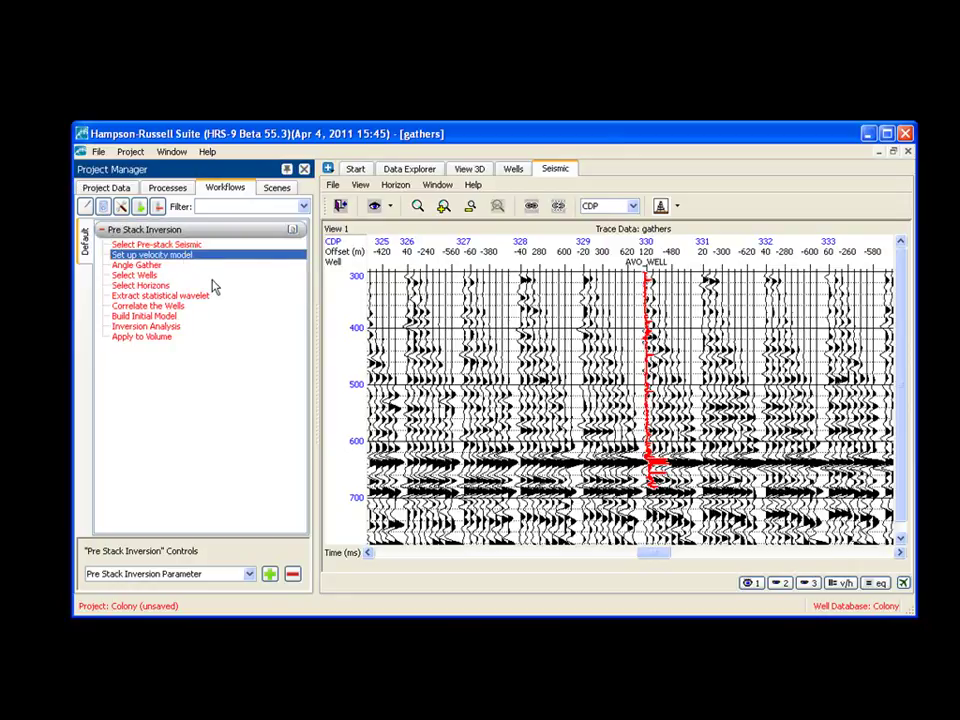
{"action": "left_click", "coordinate": [163, 266]}
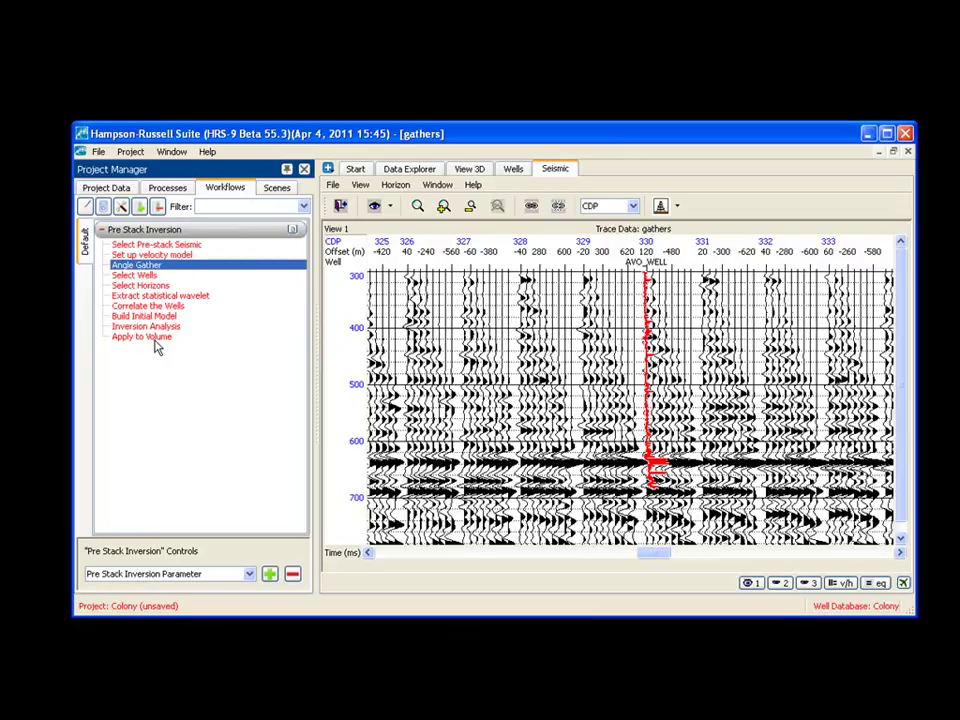
{"action": "left_click", "coordinate": [101, 229]}
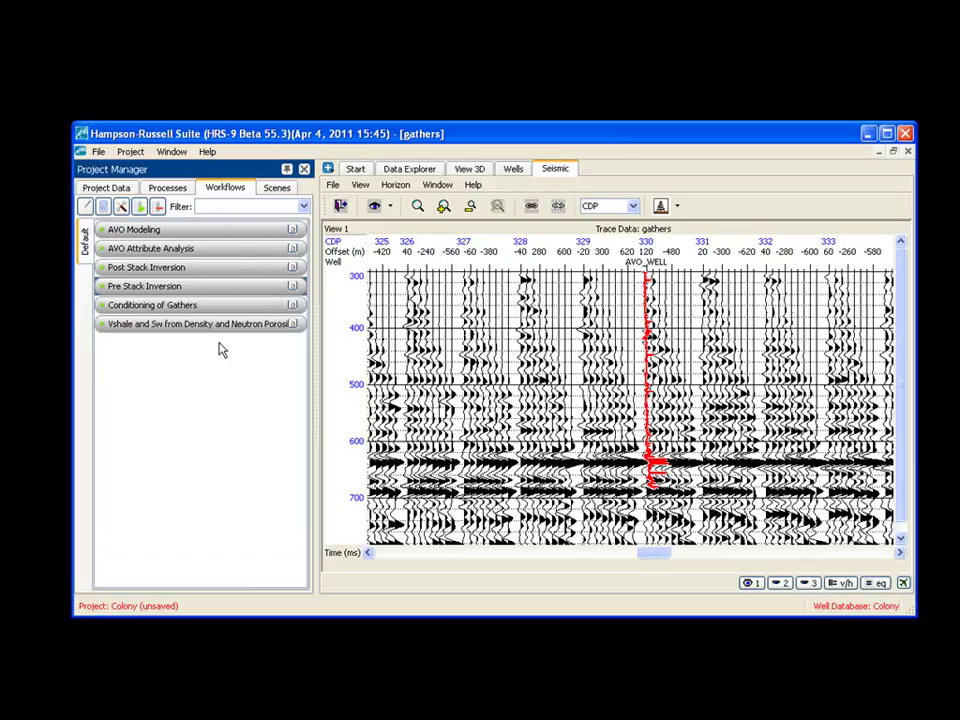
{"action": "left_click", "coordinate": [101, 305]}
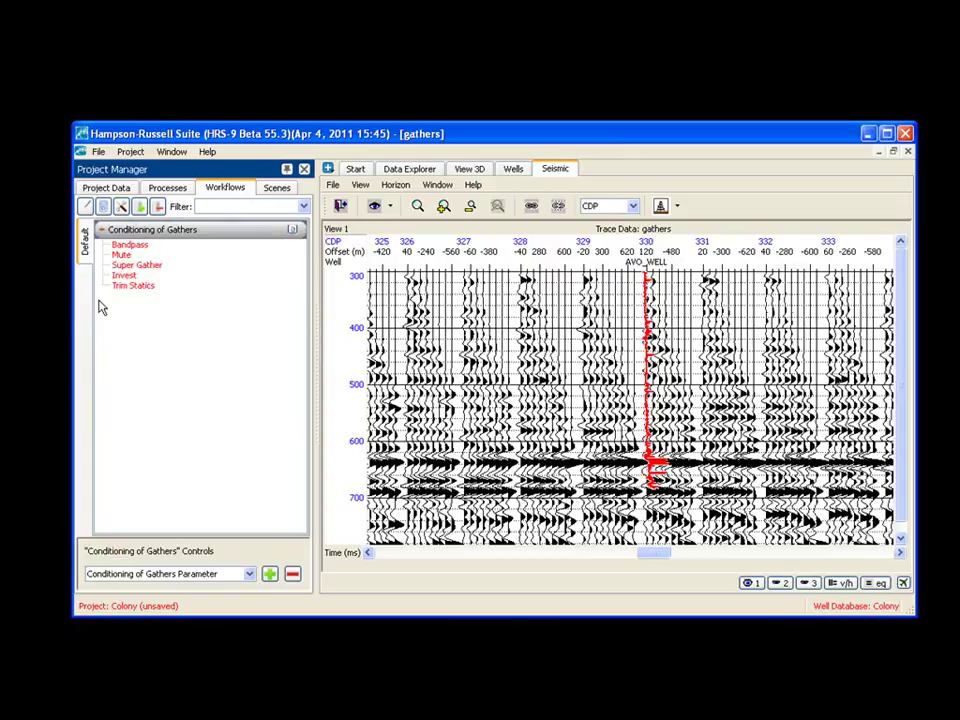
{"action": "right_click", "coordinate": [205, 237]}
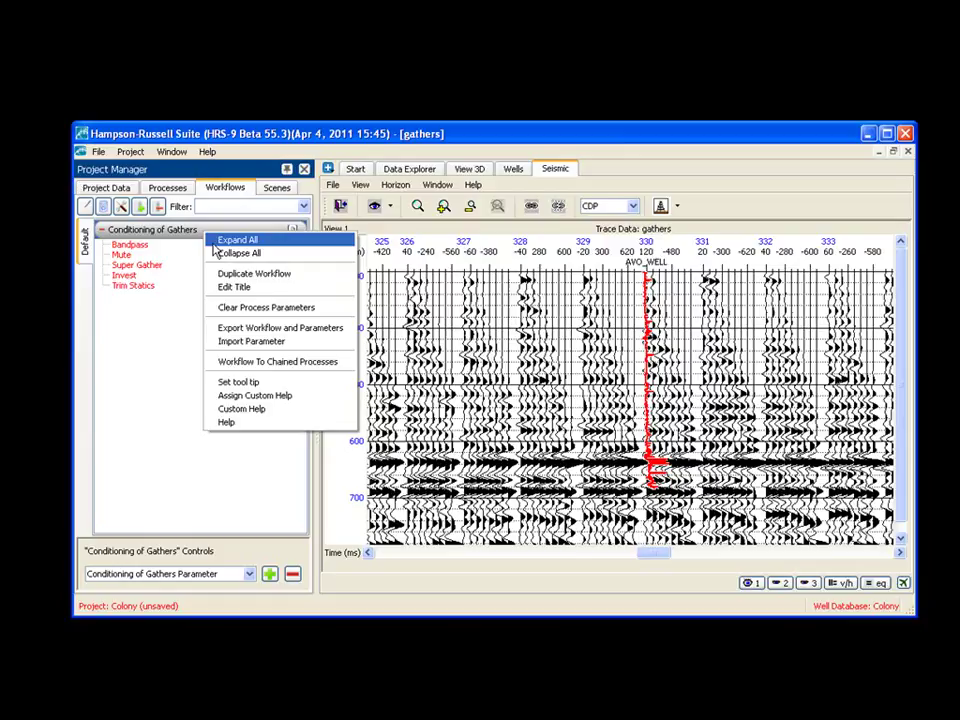
{"action": "left_click", "coordinate": [163, 266]}
{"action": "right_click", "coordinate": [163, 266]}
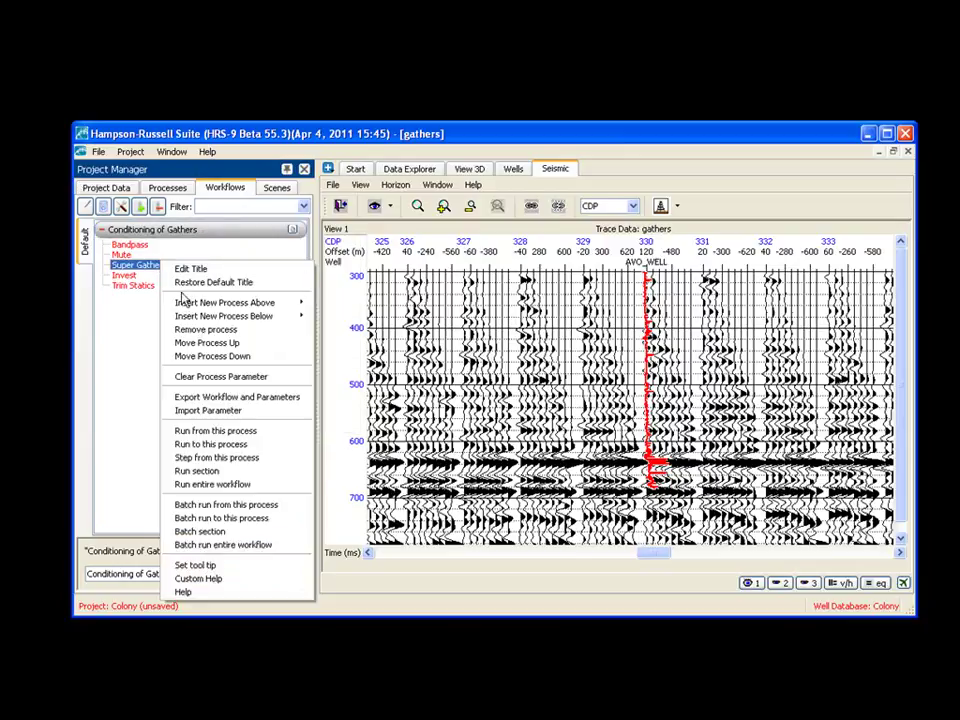
{"action": "mouse_move", "coordinate": [183, 302]}
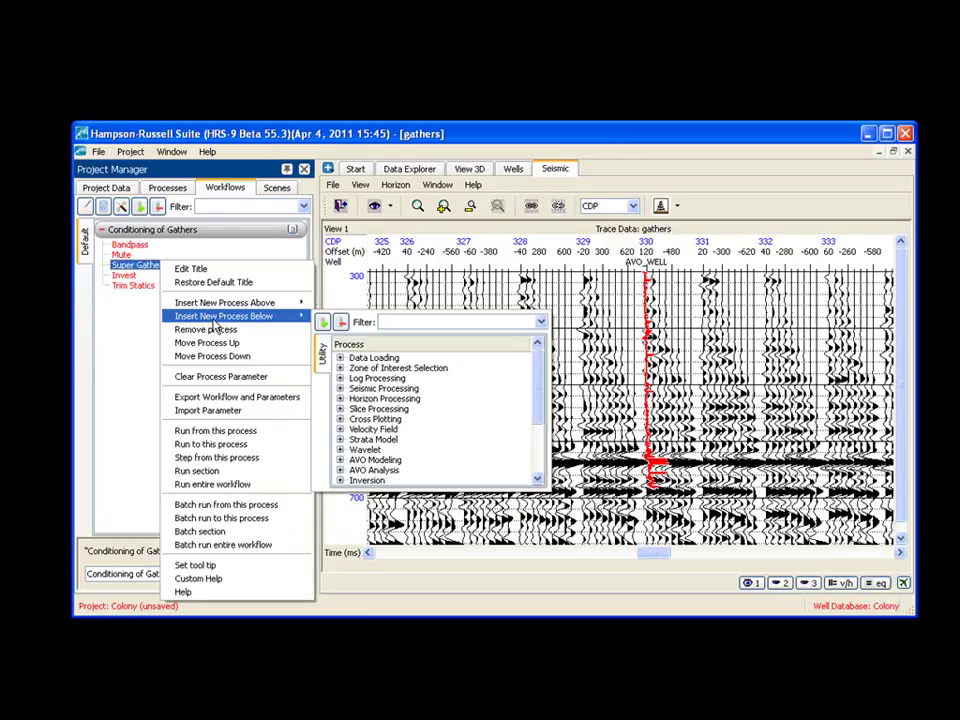
{"action": "left_click", "coordinate": [146, 328]}
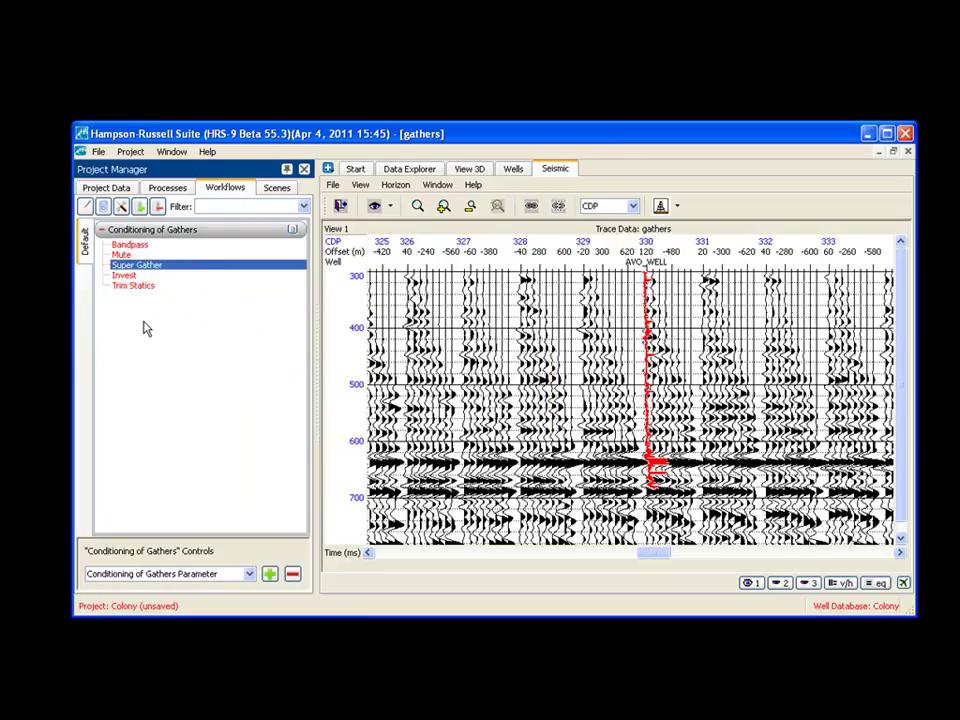
Collapse Conditioning of Gathers and show the Scenes list with the gathers scene
{"action": "left_click", "coordinate": [101, 229]}
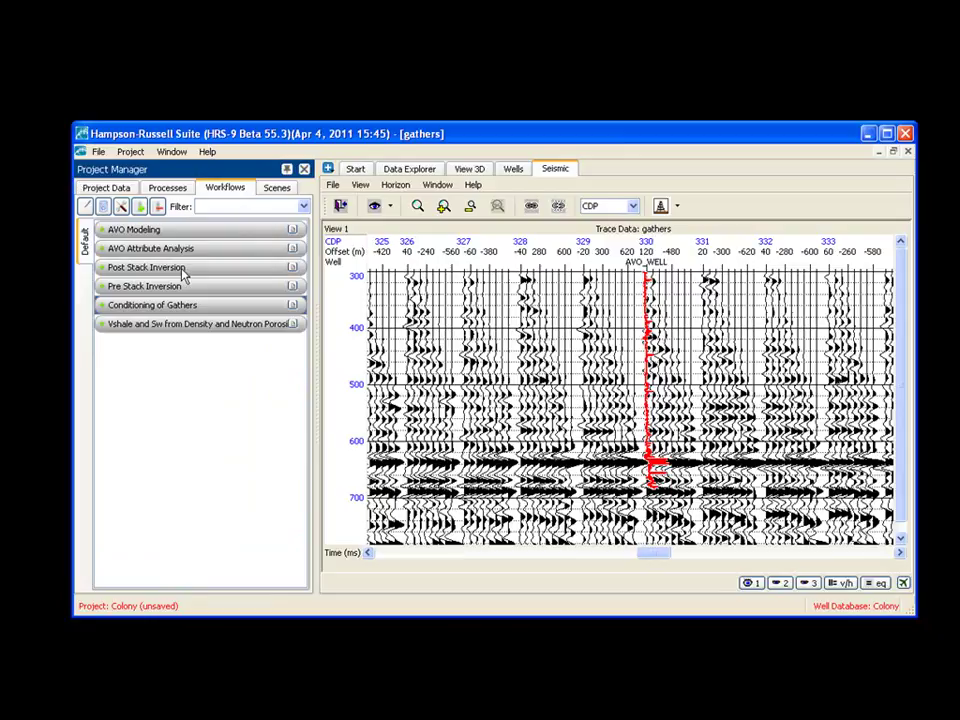
{"action": "left_click", "coordinate": [277, 190]}
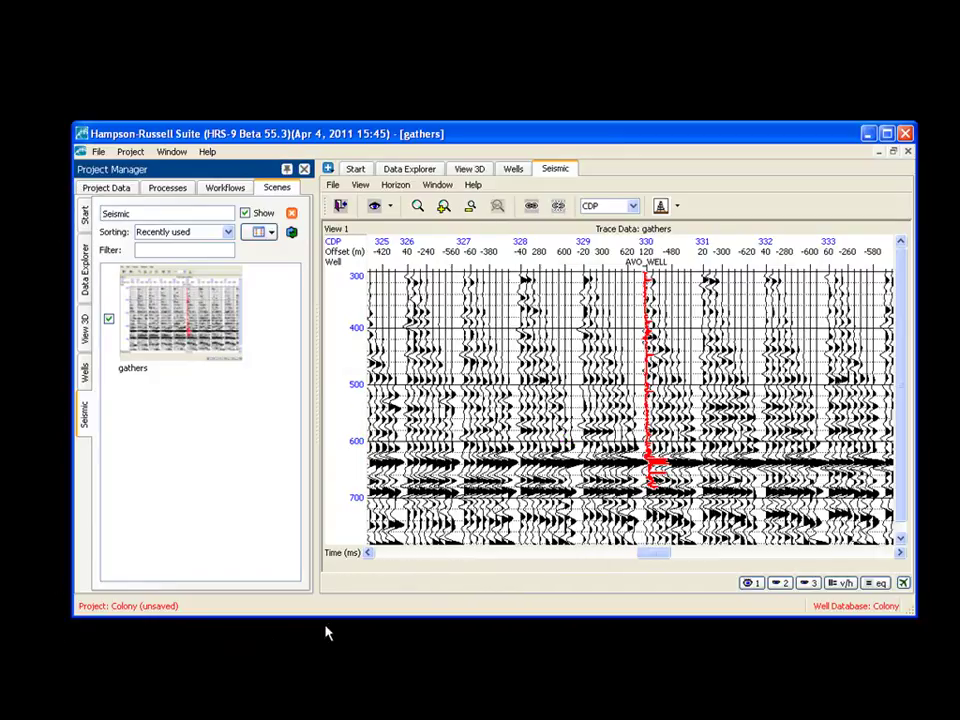
Expand AVO_WELL's logs in Project Data, check Processes, then return to the Workflows list
{"action": "left_click", "coordinate": [108, 188]}
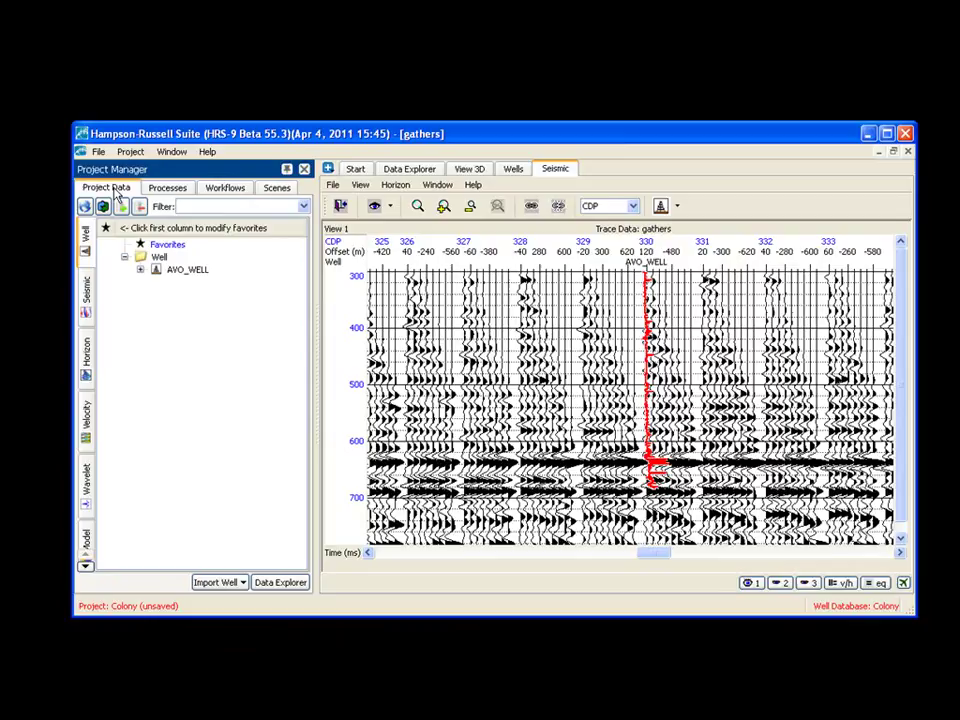
{"action": "left_click", "coordinate": [141, 270]}
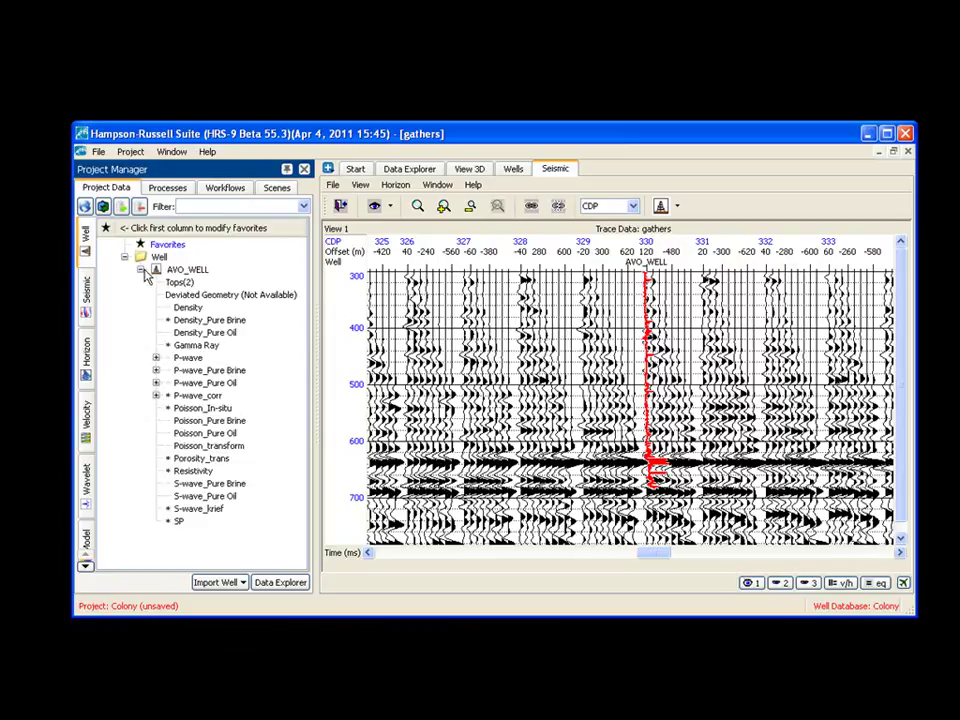
{"action": "left_click", "coordinate": [157, 189]}
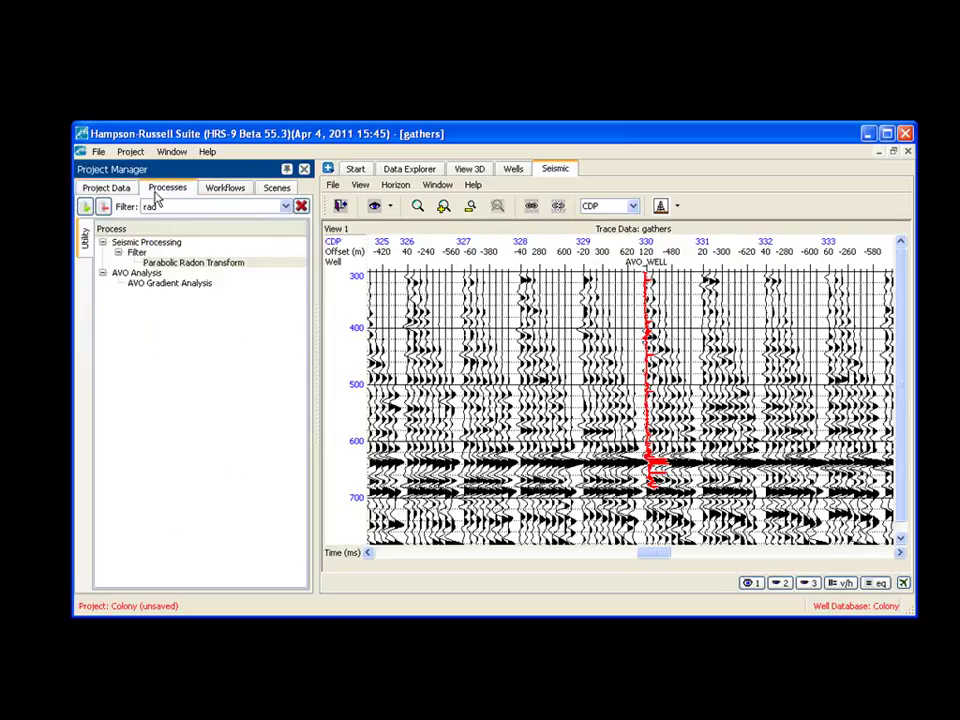
{"action": "left_click", "coordinate": [227, 190]}
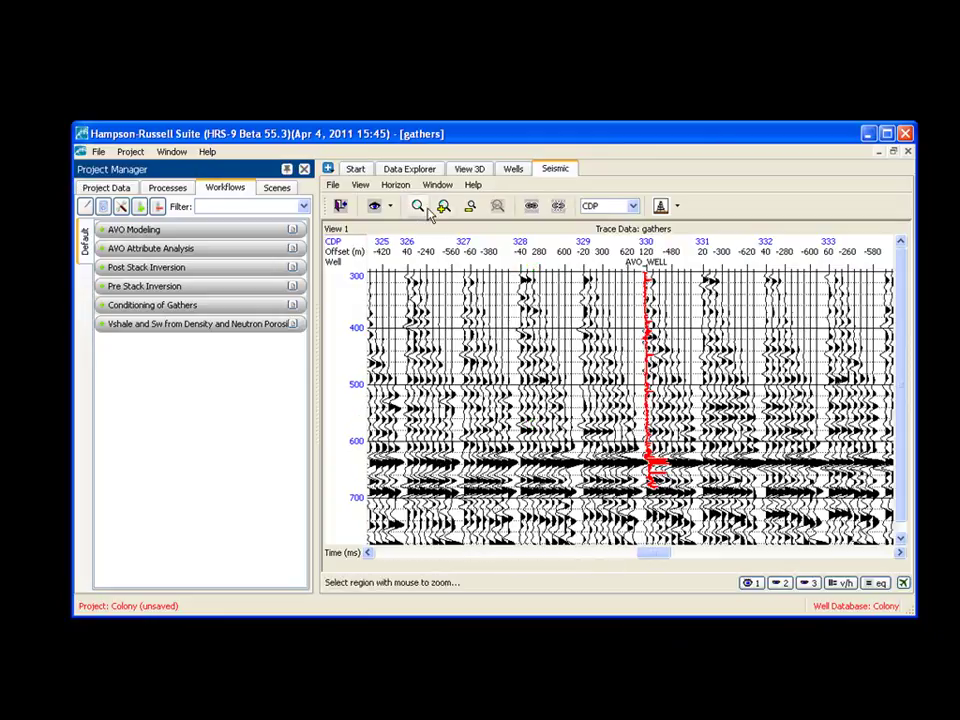
Colour the gathers by Incident Angle using velocity field velfield1 from the P-wave_corr log
{"action": "left_click", "coordinate": [375, 206]}
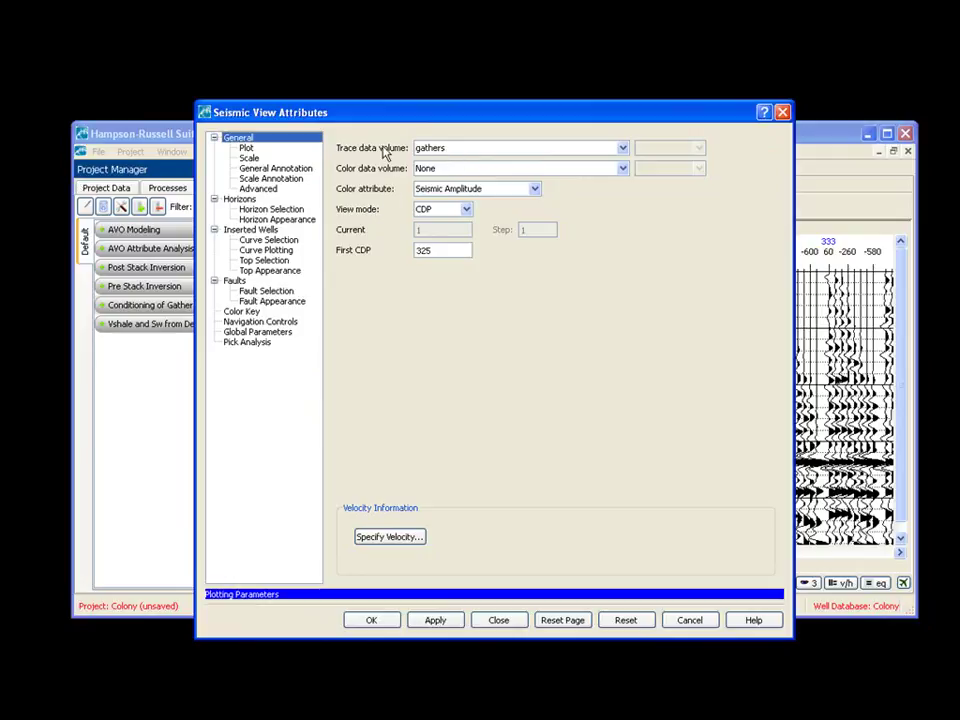
{"action": "left_click", "coordinate": [451, 168]}
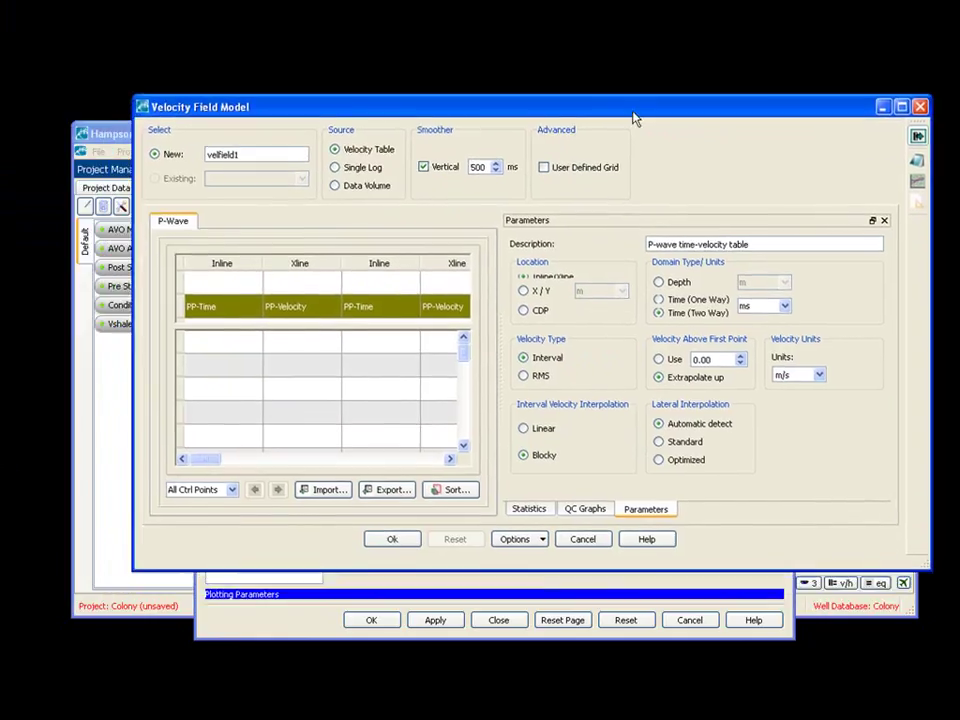
{"action": "left_click", "coordinate": [330, 168]}
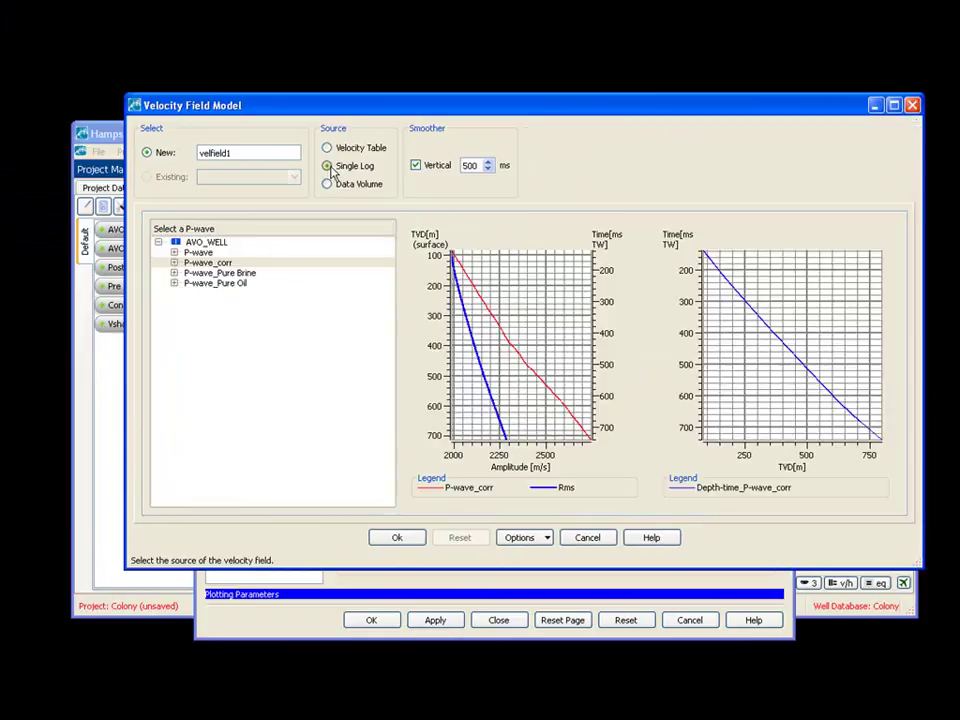
{"action": "left_click", "coordinate": [224, 264]}
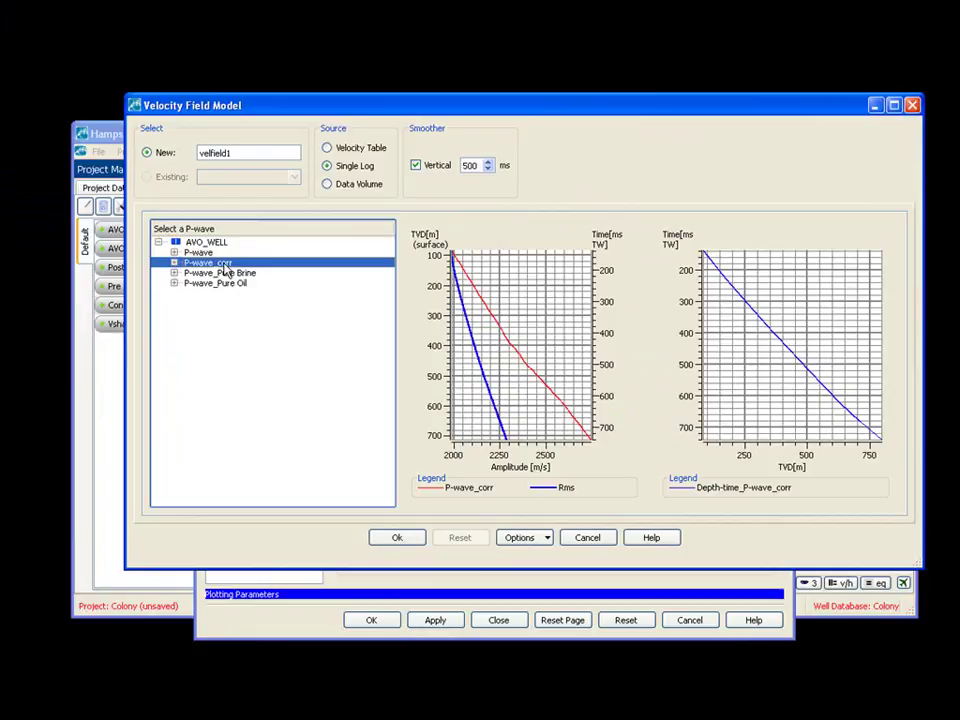
{"action": "left_click", "coordinate": [395, 539]}
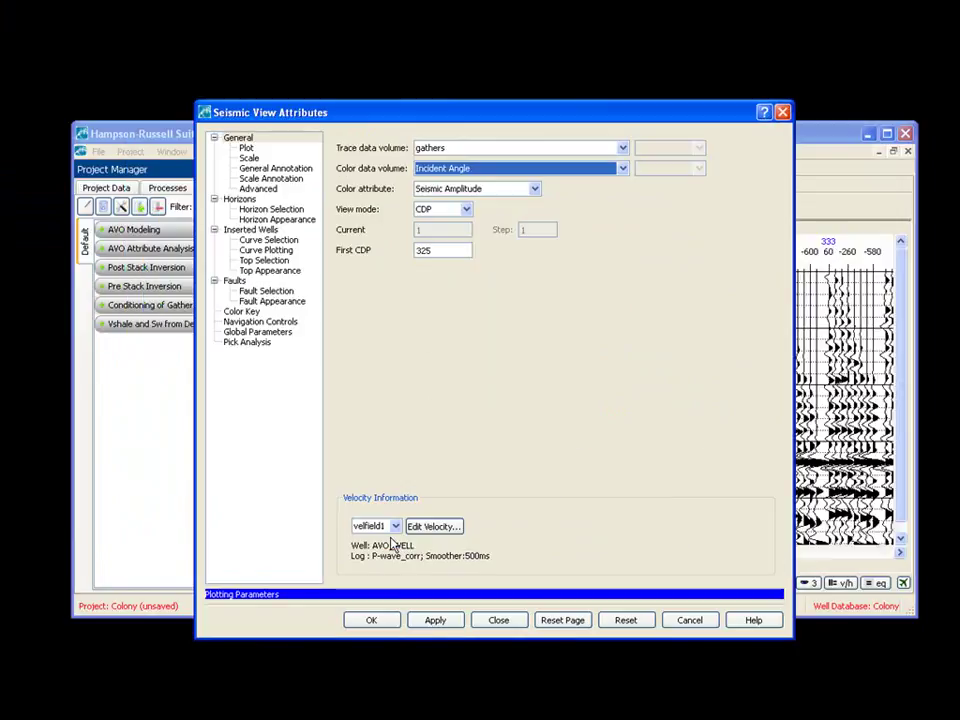
{"action": "left_click", "coordinate": [375, 620]}
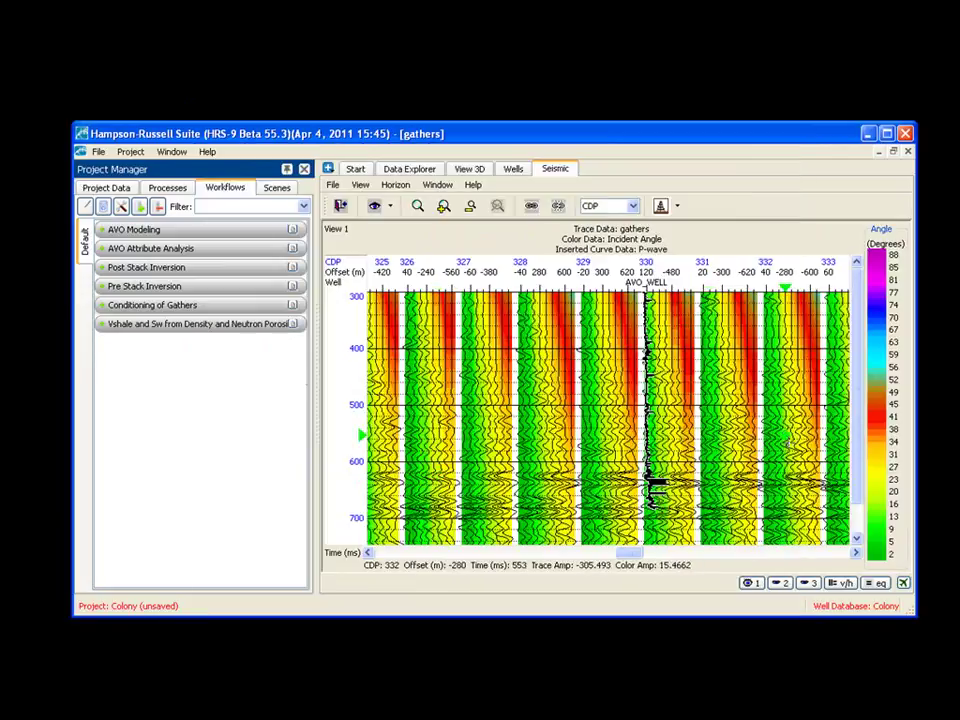
Set the gathers' Color data volume to None
{"action": "left_click", "coordinate": [375, 206]}
{"action": "left_click", "coordinate": [456, 169]}
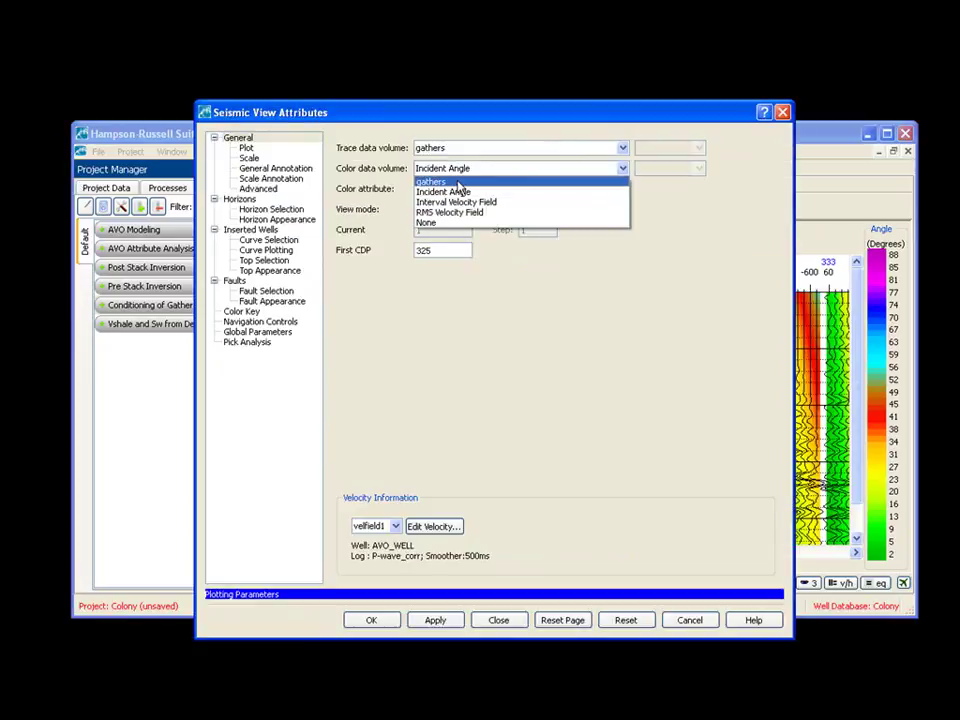
{"action": "left_click", "coordinate": [456, 222]}
{"action": "left_click", "coordinate": [370, 621]}
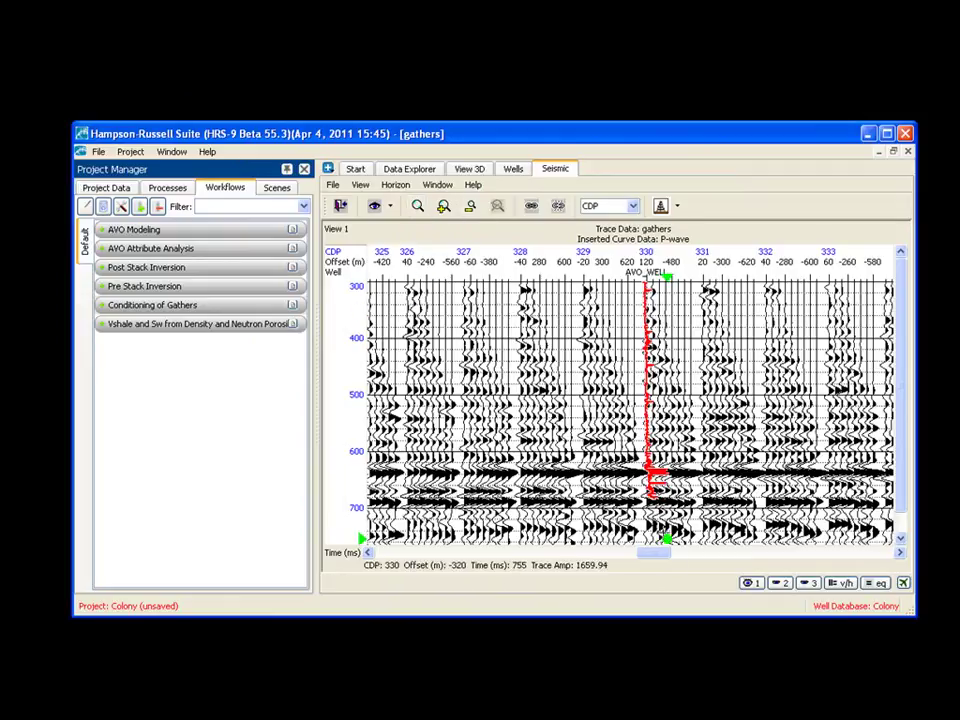
Jump the gather display back to AVO_WELL at CDP 330
{"action": "left_click_drag", "start_coordinate": [657, 561], "coordinate": [470, 561]}
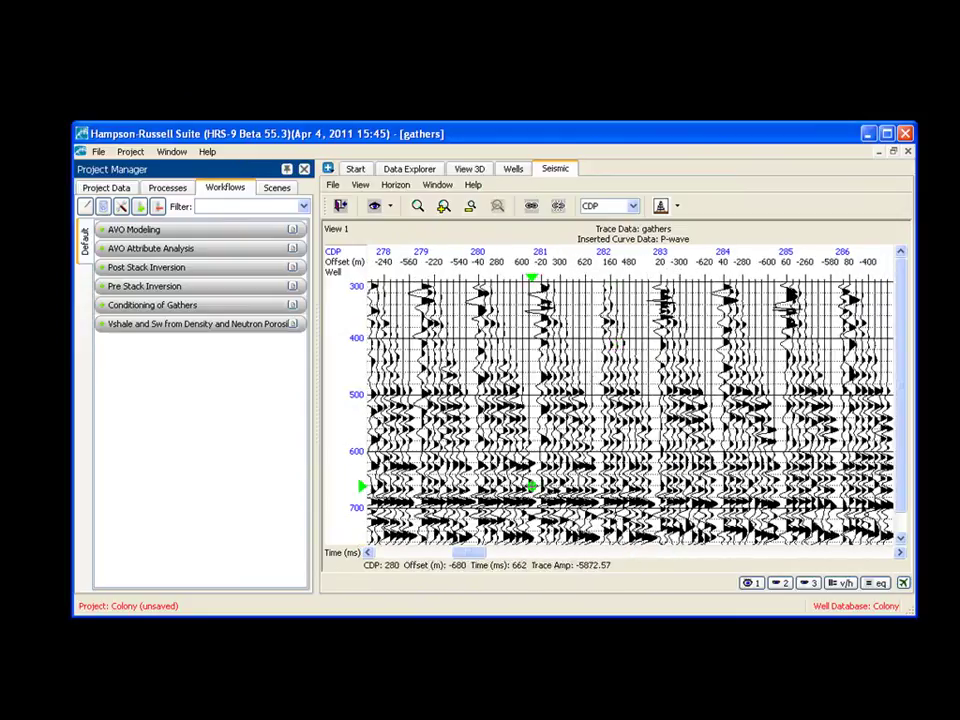
{"action": "left_click", "coordinate": [677, 207]}
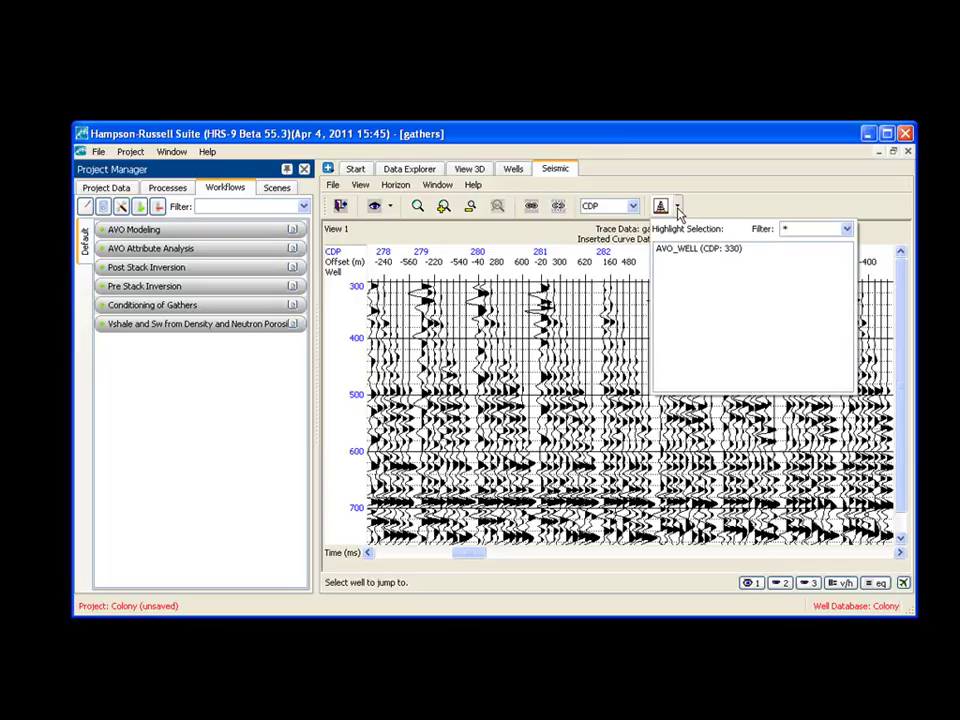
{"action": "left_click", "coordinate": [687, 257]}
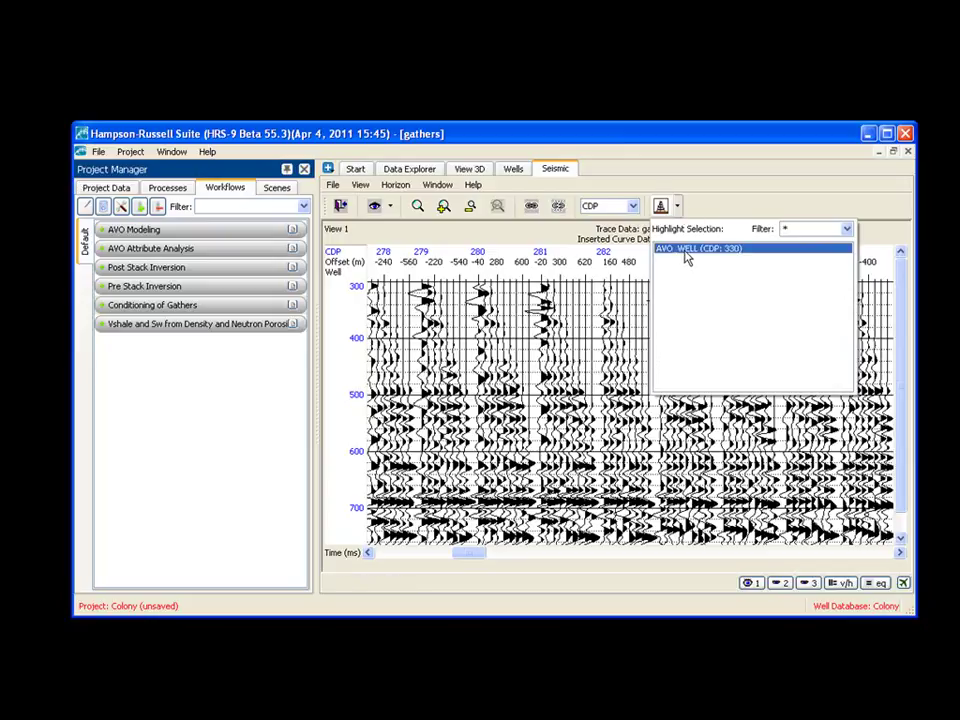
{"action": "left_click", "coordinate": [687, 257]}
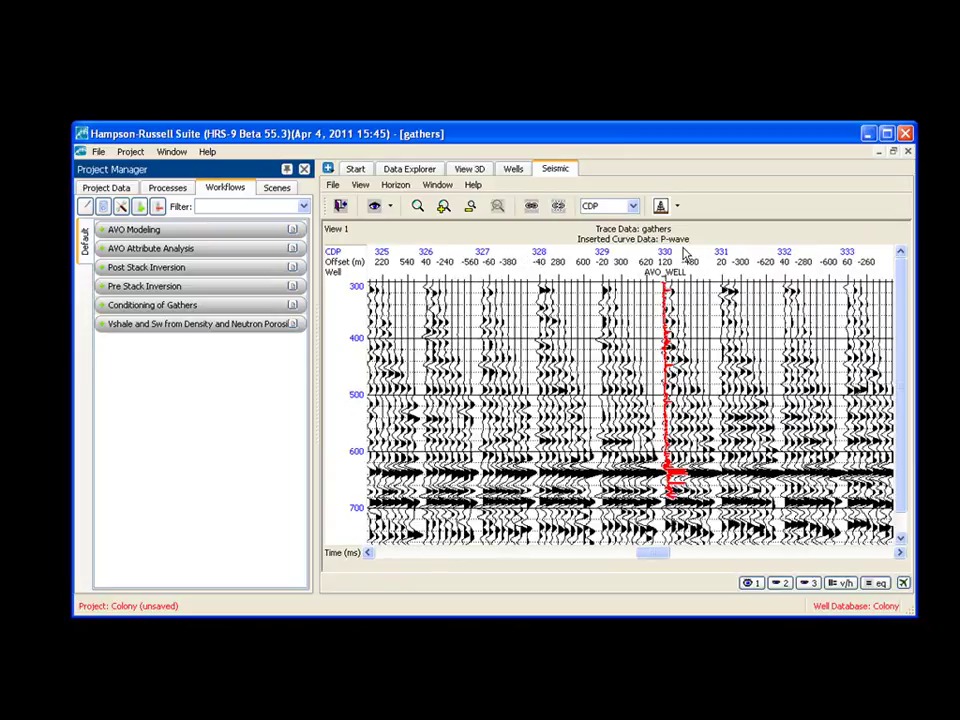
Open the gathers survey base map showing AVO_WELL on the CDP 260–390 line, then dock it away
{"action": "left_click", "coordinate": [360, 186]}
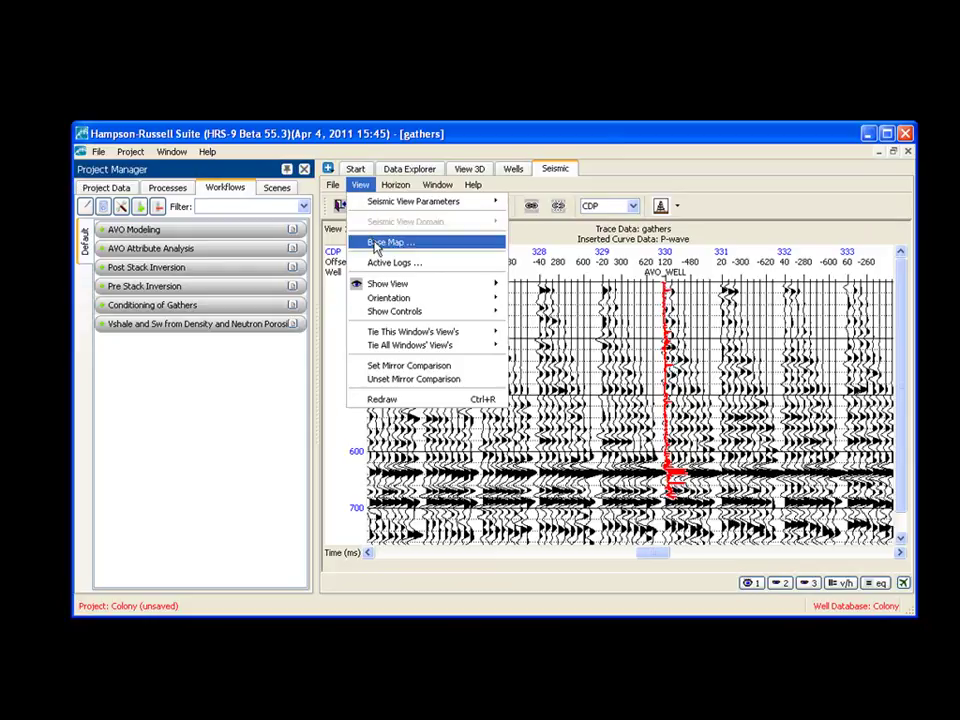
{"action": "left_click", "coordinate": [376, 248]}
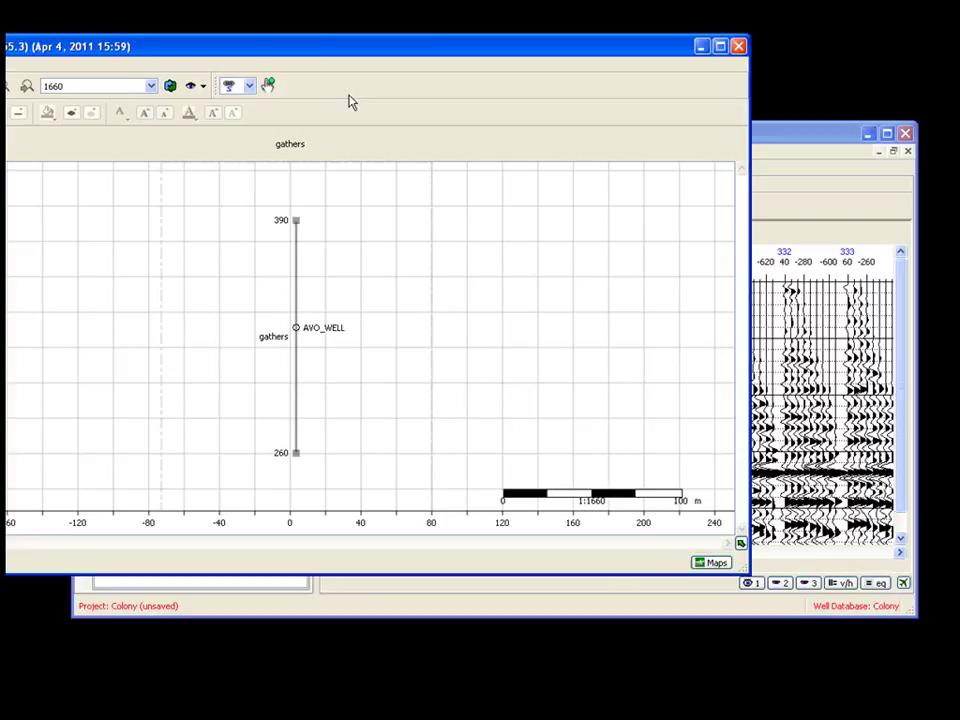
{"action": "left_click_drag", "start_coordinate": [321, 56], "coordinate": [530, 149]}
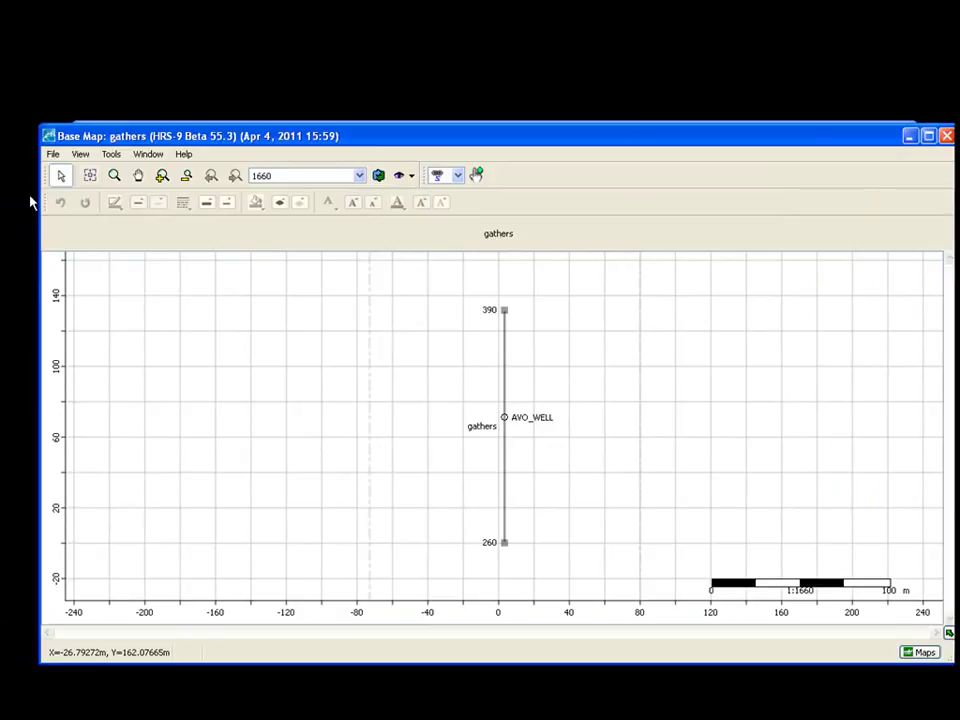
{"action": "left_click", "coordinate": [81, 155]}
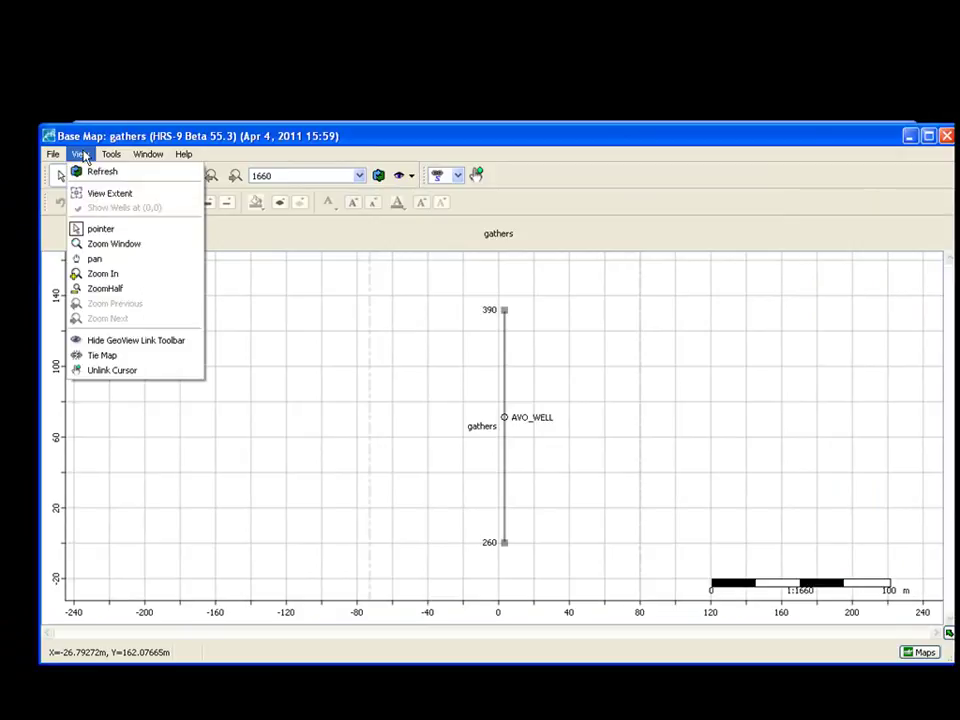
{"action": "mouse_move", "coordinate": [148, 156]}
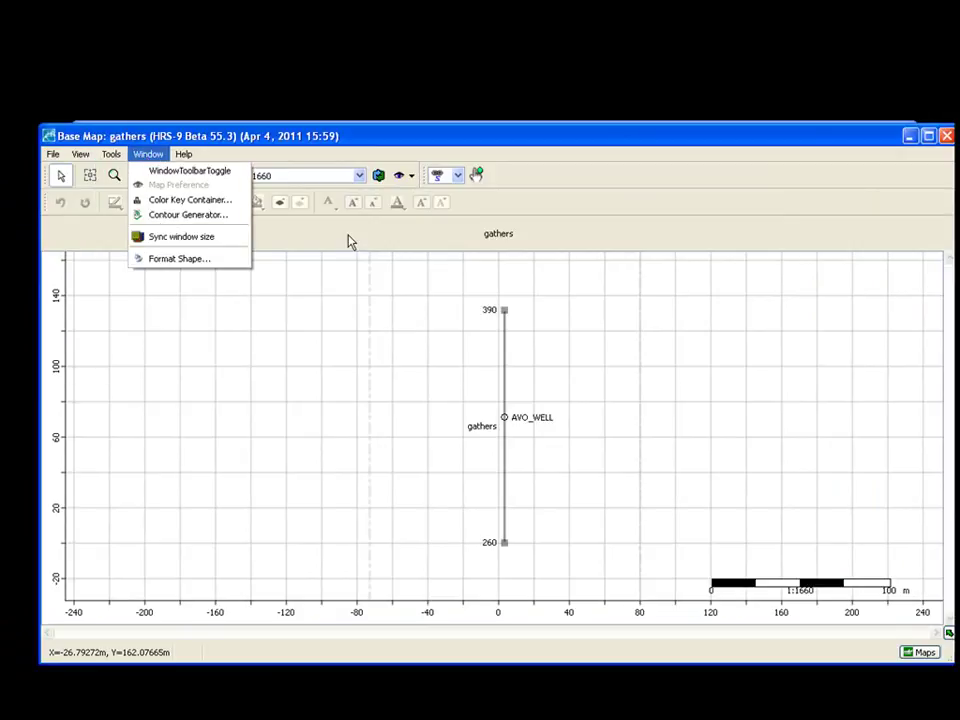
{"action": "left_click", "coordinate": [904, 148]}
{"action": "left_click", "coordinate": [946, 135]}
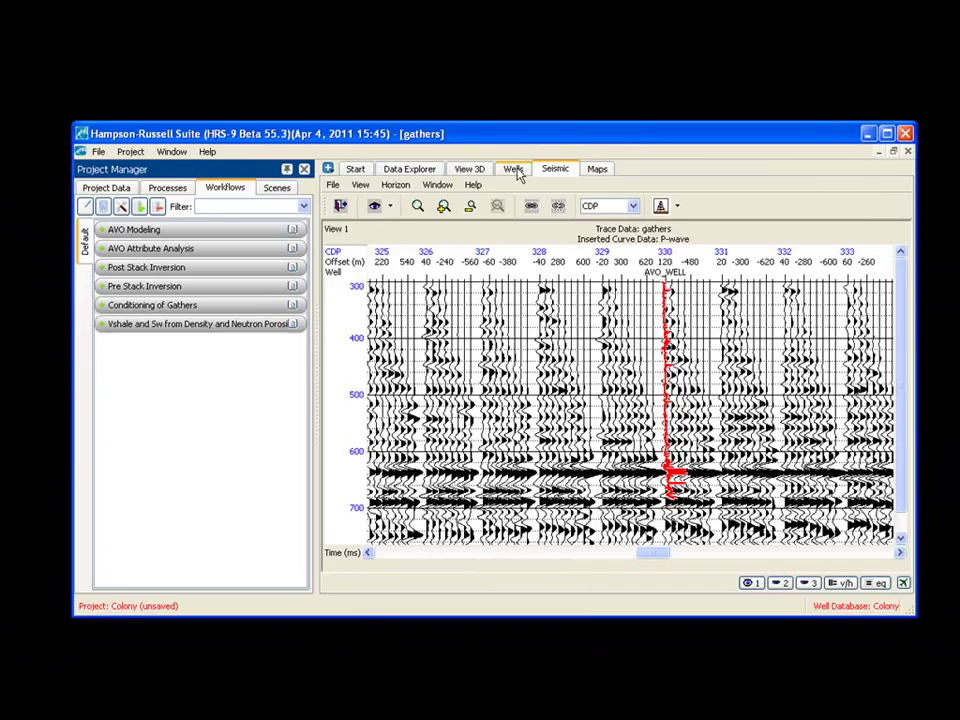
Open the Well Data Explorer listing AVO_WELL's logs with their types and units
{"action": "left_click", "coordinate": [104, 187]}
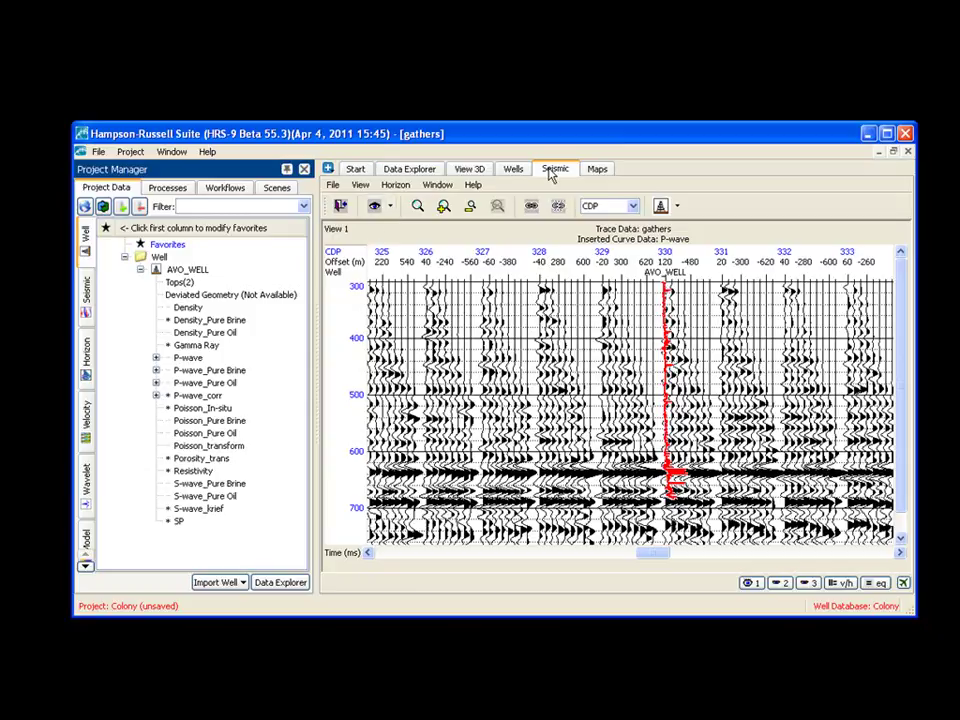
{"action": "left_click", "coordinate": [420, 172]}
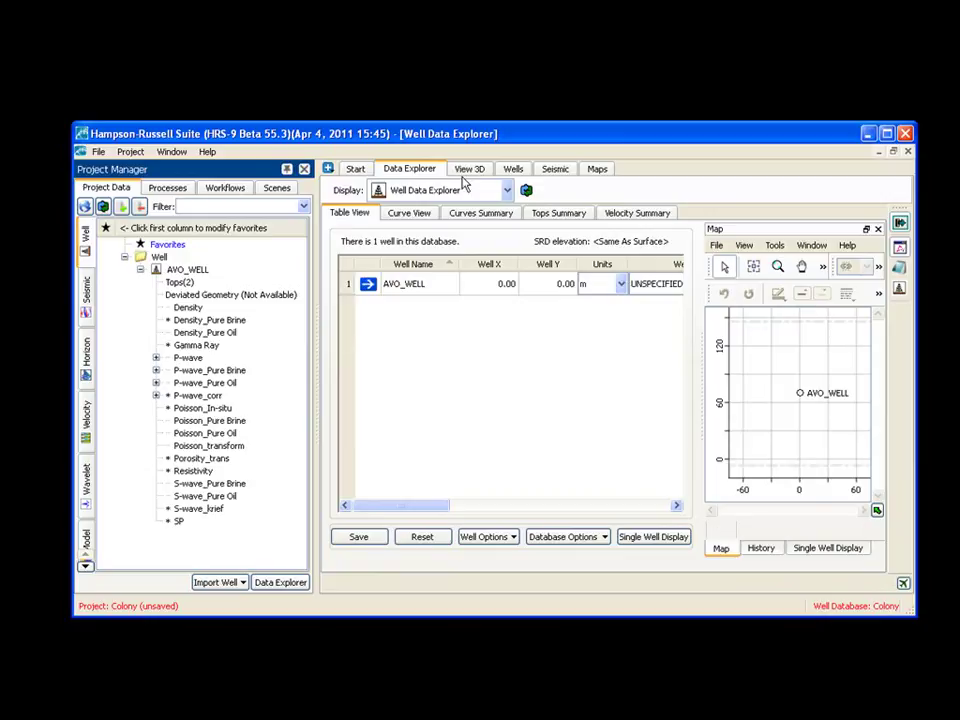
{"action": "left_click", "coordinate": [367, 286]}
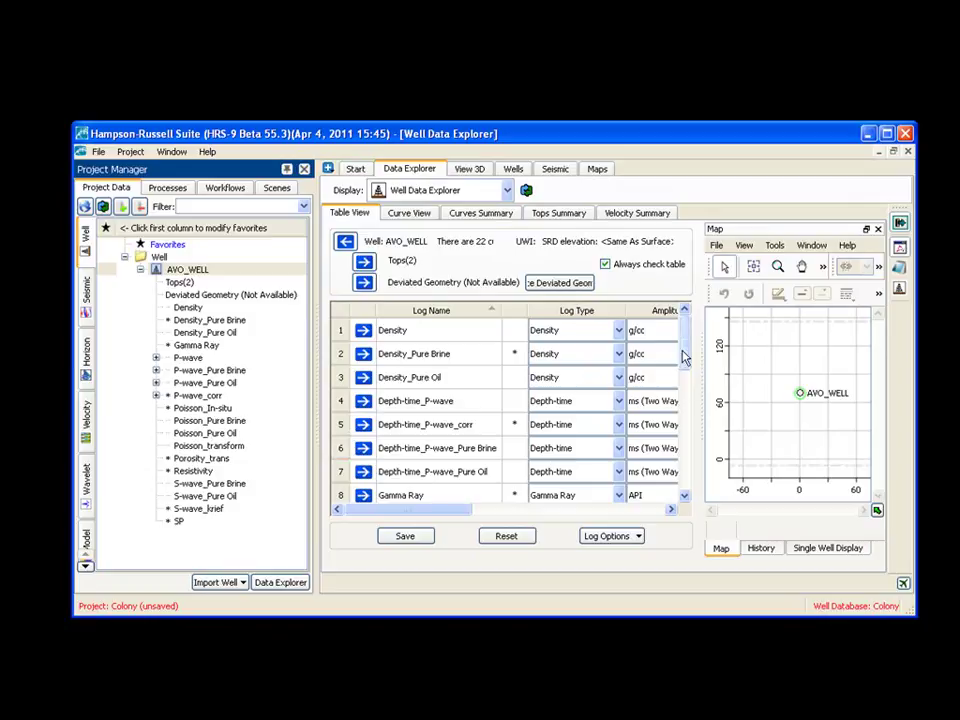
Inspect the P-wave_Pure Oil depth and amplitude values, then list the available explorer types
{"action": "left_click_drag", "start_coordinate": [684, 357], "coordinate": [686, 408]}
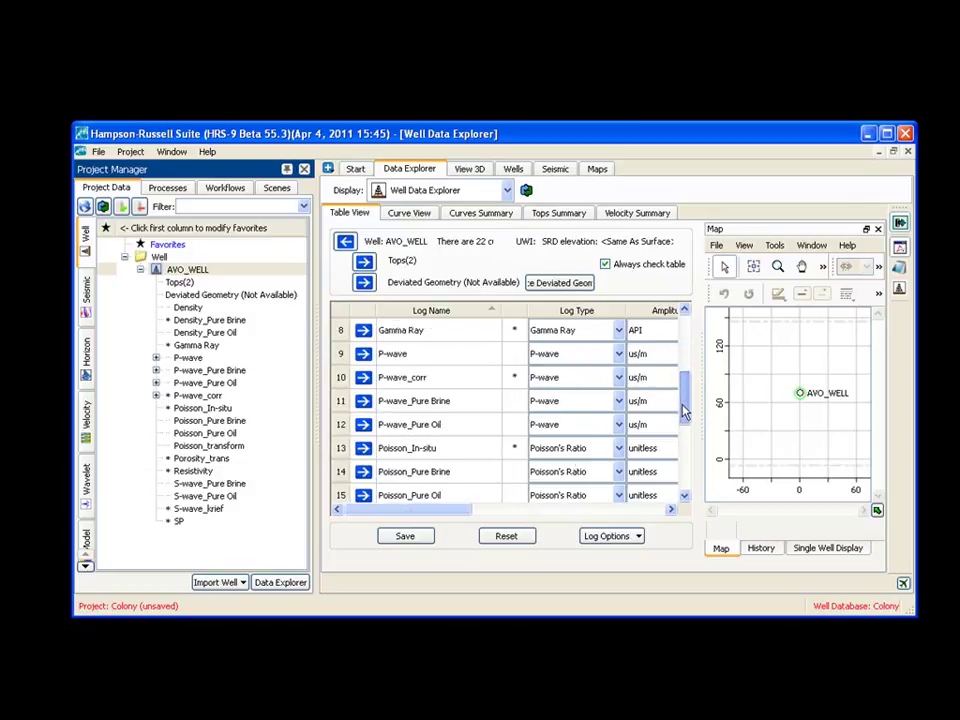
{"action": "left_click", "coordinate": [366, 424]}
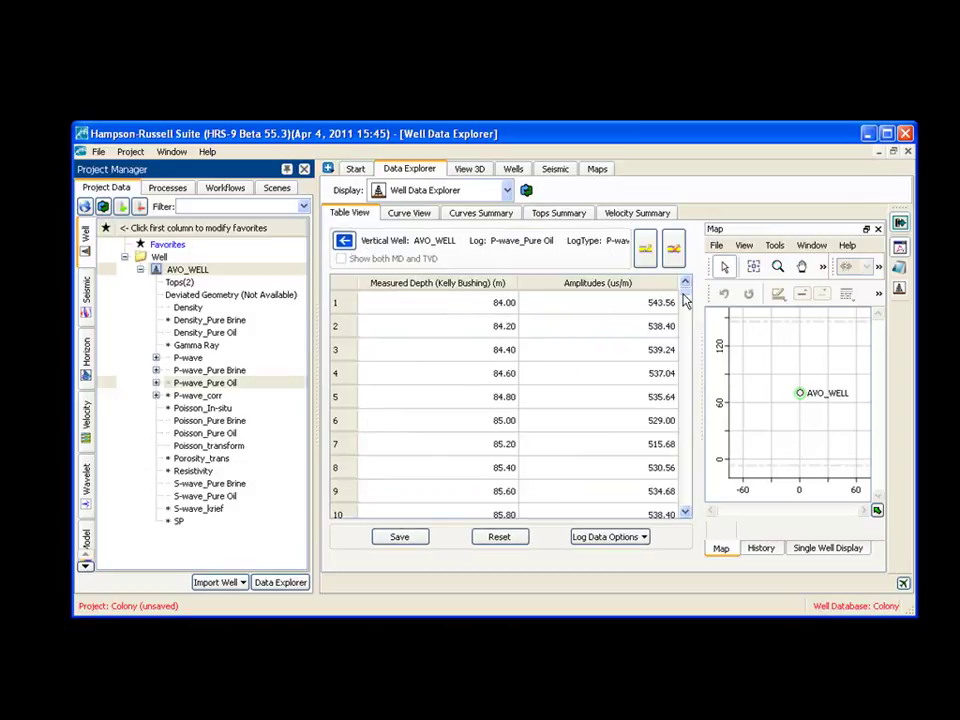
{"action": "left_click_drag", "start_coordinate": [684, 300], "coordinate": [334, 240]}
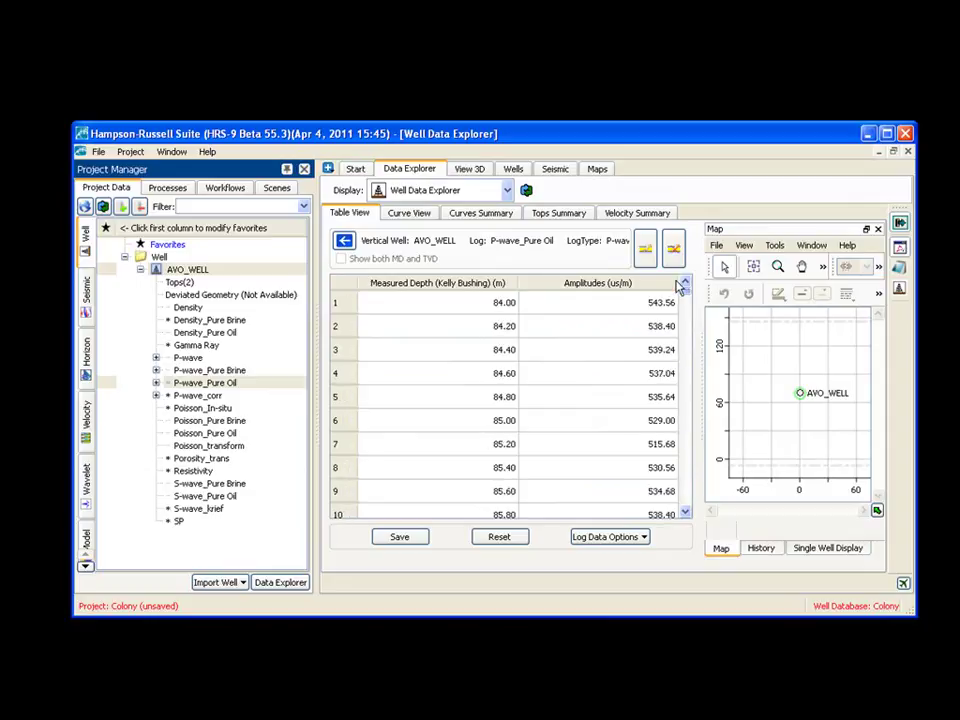
{"action": "left_click", "coordinate": [344, 242]}
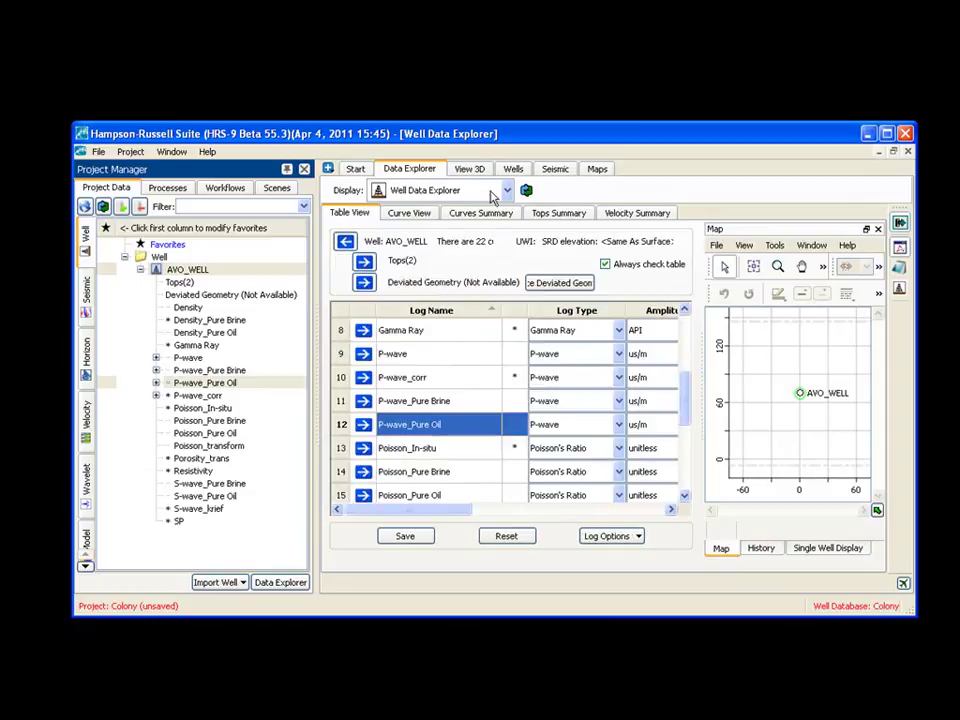
{"action": "left_click", "coordinate": [507, 190]}
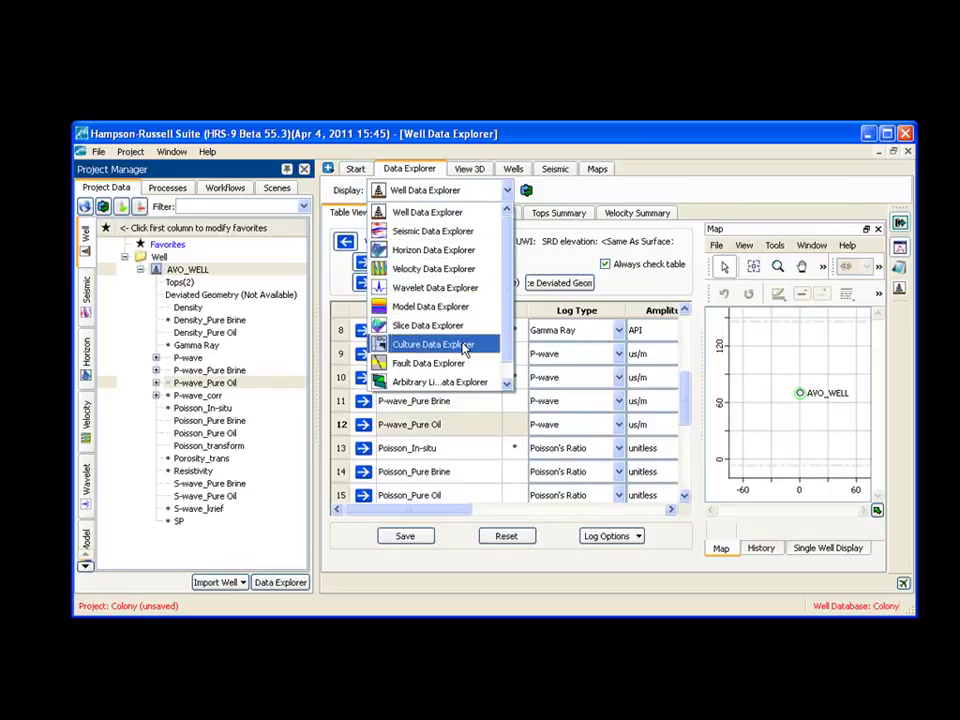
View the gathers volume's geometry in the Seismic Data Explorer, then return to the gathers display
{"action": "left_click", "coordinate": [424, 233]}
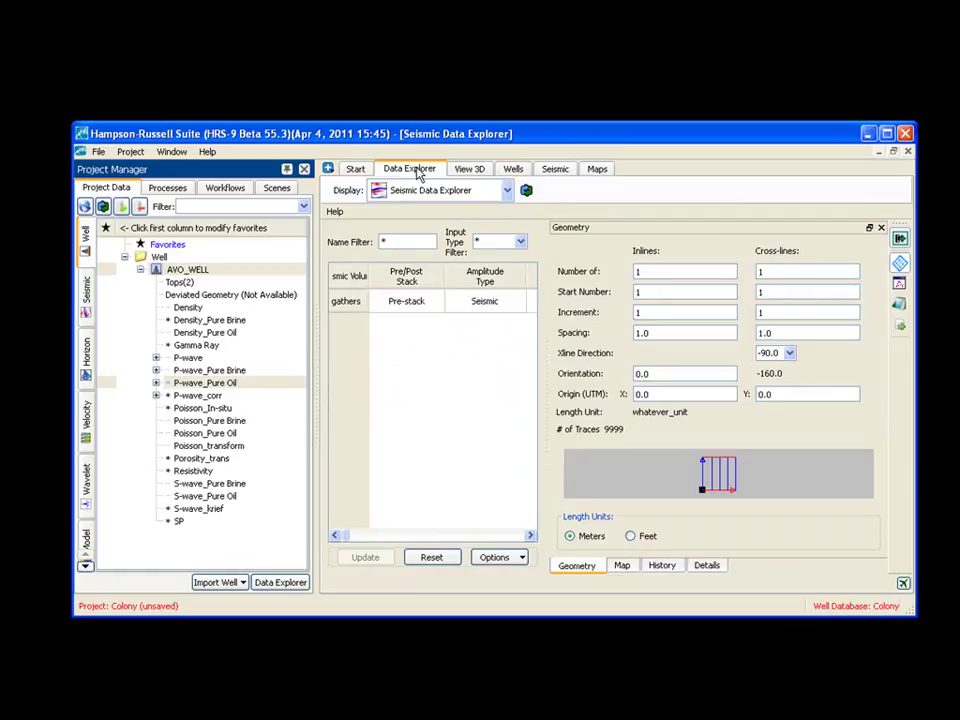
{"action": "left_click", "coordinate": [560, 171]}
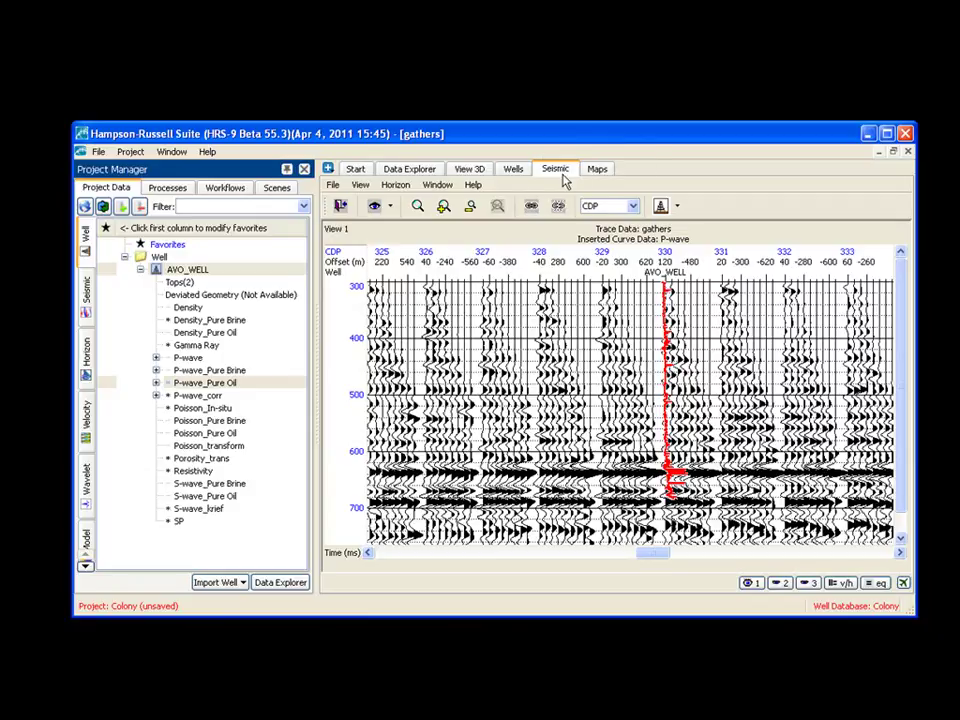
Show AVO_WELL's log tracks scrolled to 400–750 m with the TOP_GAS and BASE_GAS tops
{"action": "left_click", "coordinate": [510, 170]}
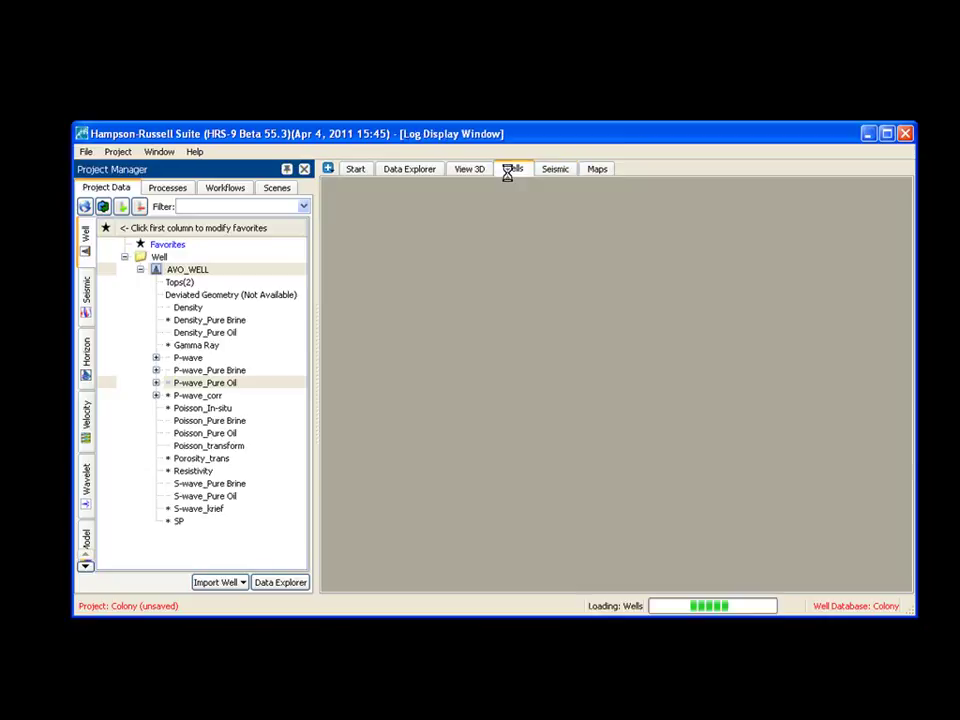
{"action": "scroll", "coordinate": [846, 400], "scroll_direction": "down", "scroll_amount": 7}
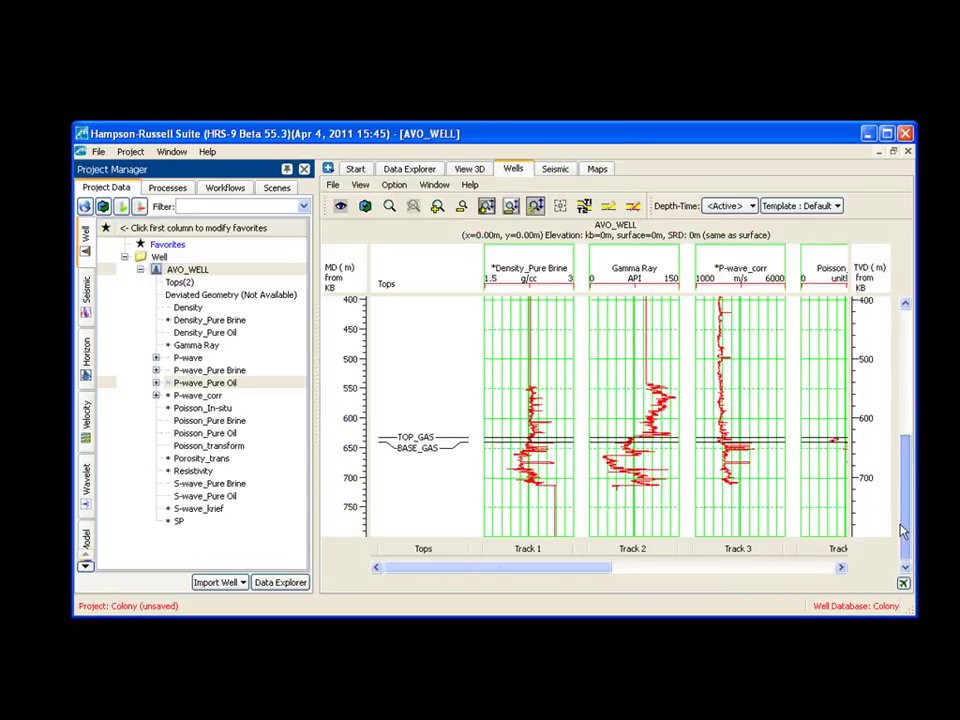
{"action": "mouse_move", "coordinate": [538, 576]}
{"action": "left_mouse_down"}
{"action": "mouse_move", "coordinate": [598, 577]}
{"action": "mouse_move", "coordinate": [551, 577]}
{"action": "left_mouse_up"}
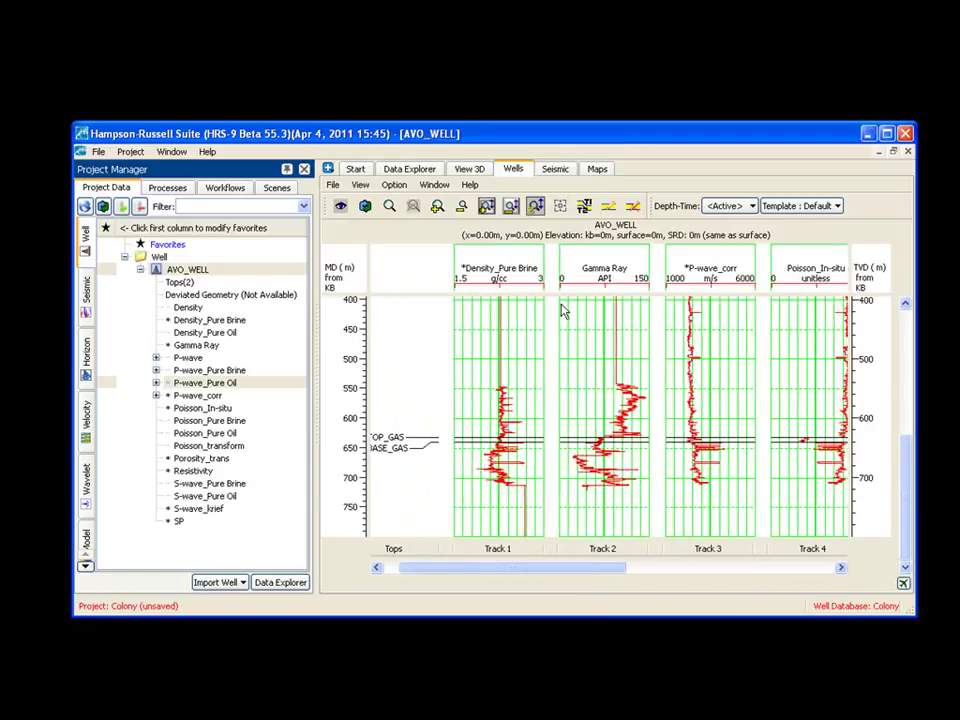
{"action": "left_click", "coordinate": [553, 169]}
{"action": "left_click", "coordinate": [513, 169]}
{"action": "left_click", "coordinate": [412, 169]}
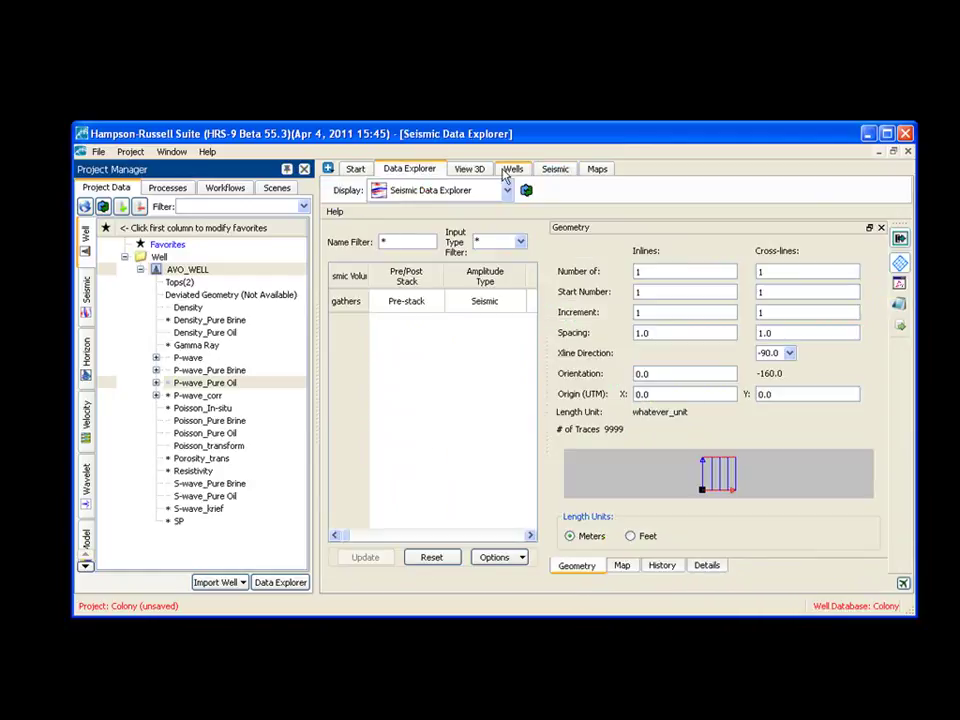
{"action": "left_click", "coordinate": [507, 172]}
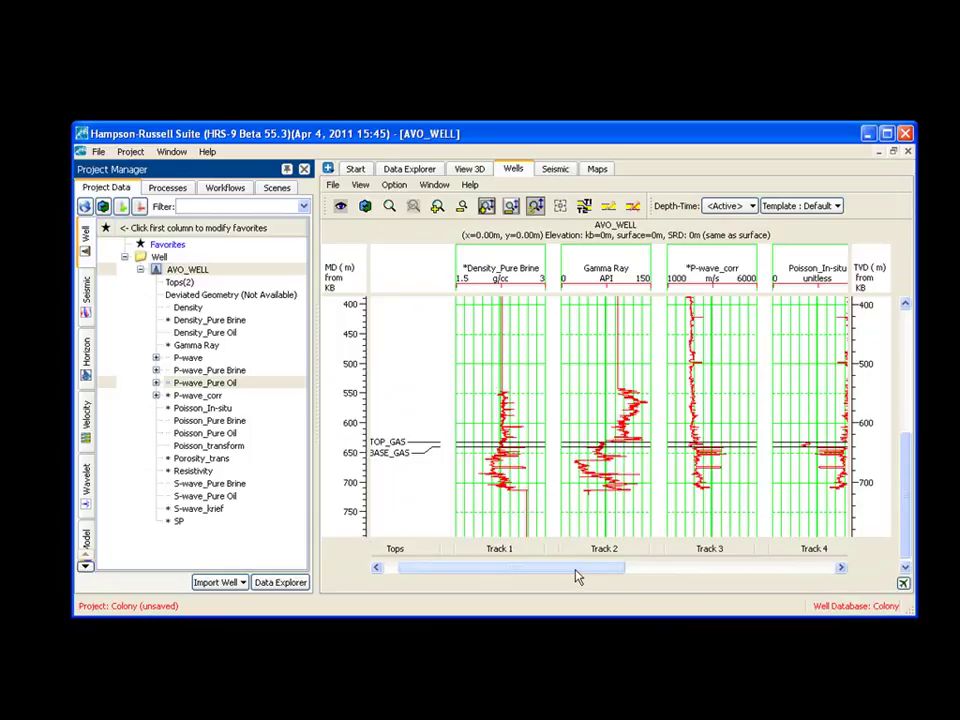
{"action": "left_click_drag", "start_coordinate": [574, 574], "coordinate": [602, 574]}
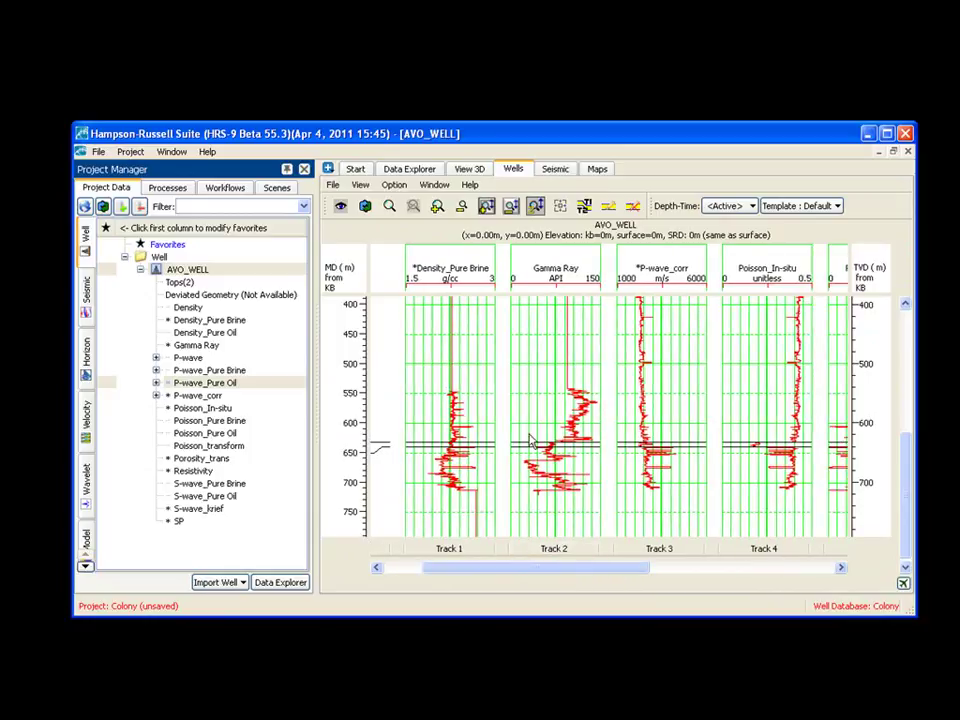
{"action": "left_click", "coordinate": [341, 206]}
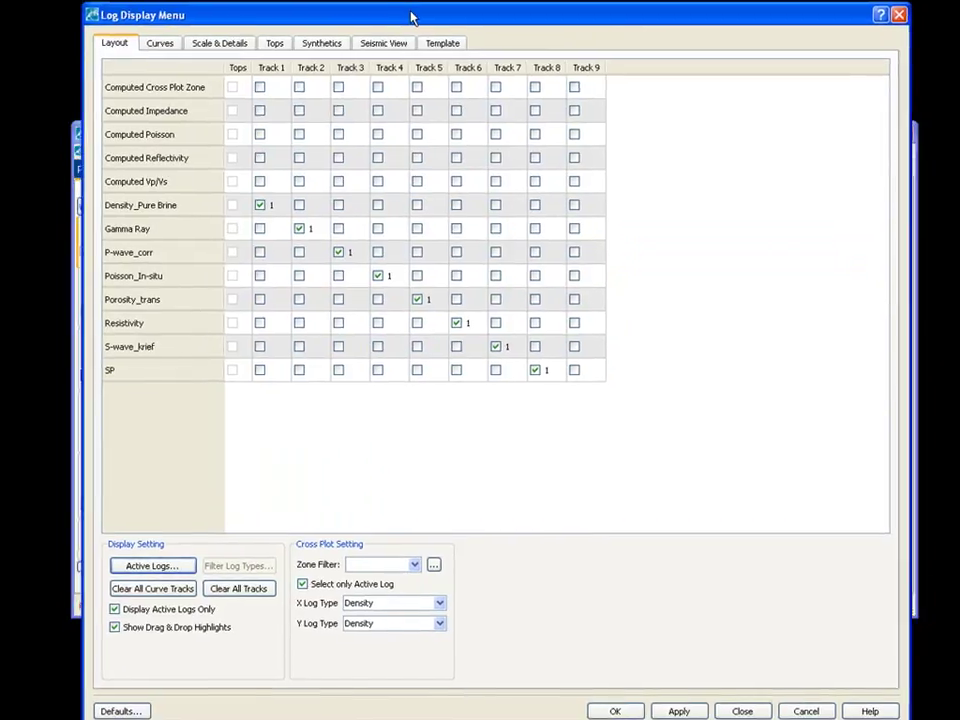
{"action": "left_click_drag", "start_coordinate": [410, 17], "coordinate": [404, 17]}
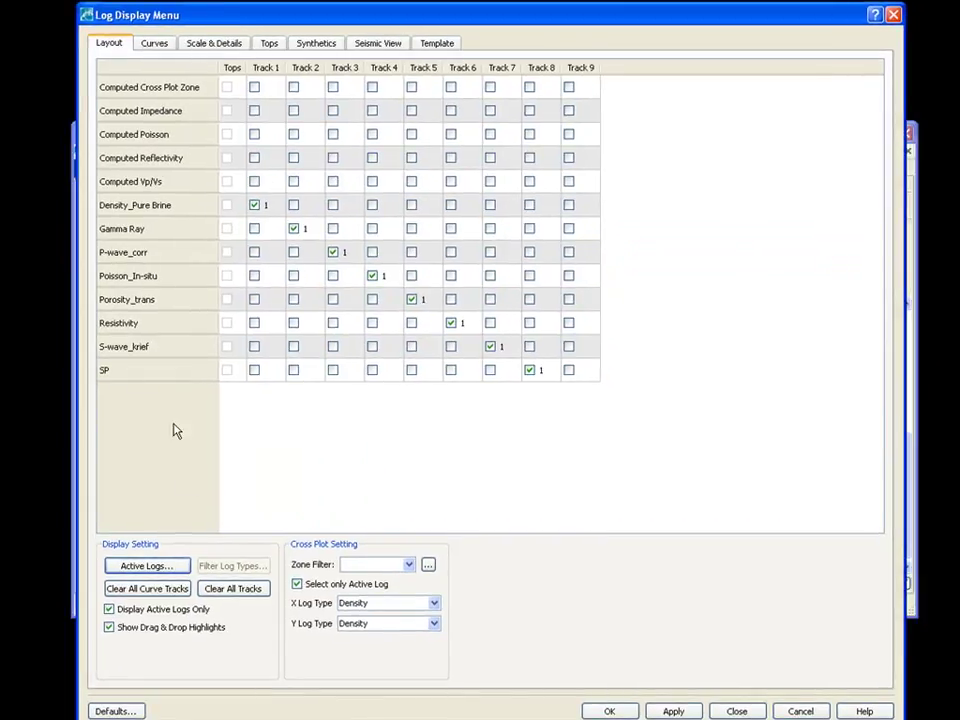
{"action": "left_click", "coordinate": [146, 566]}
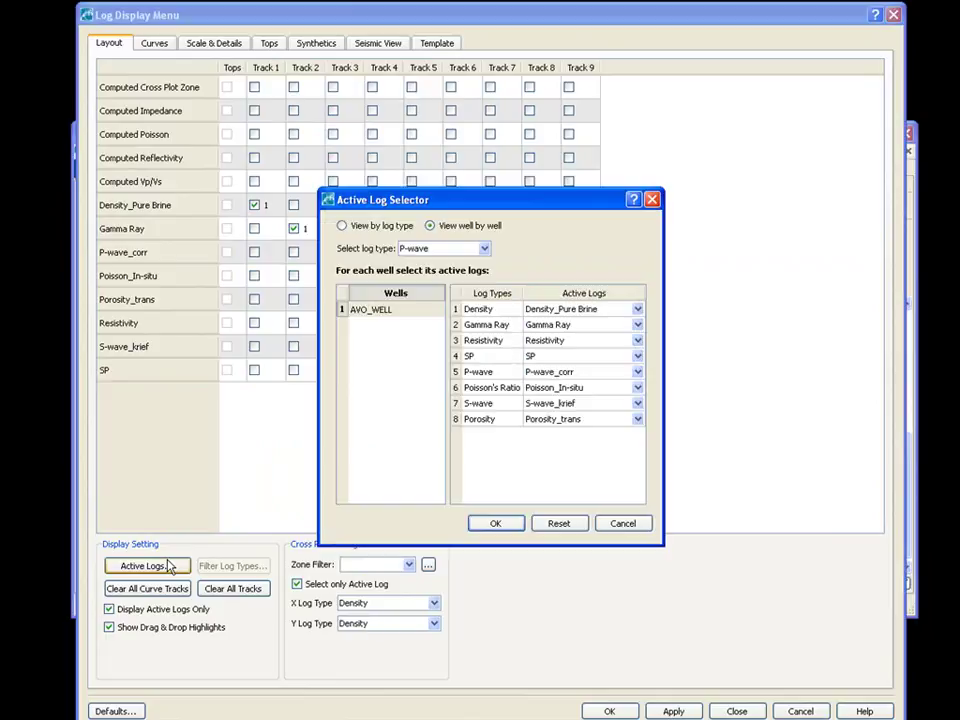
{"action": "left_click", "coordinate": [637, 405]}
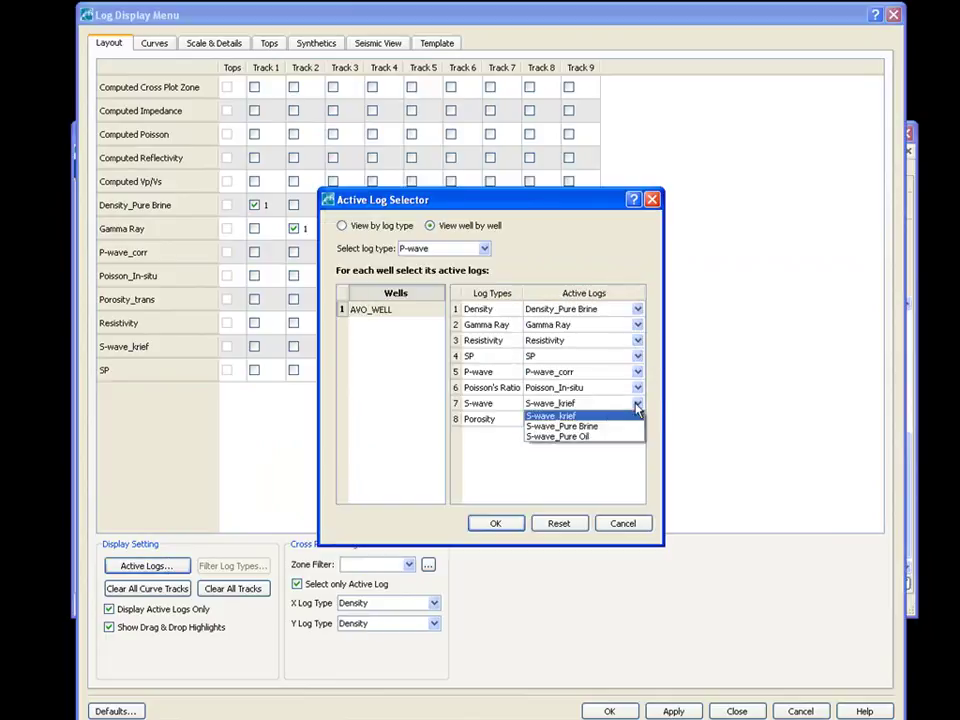
{"action": "left_click", "coordinate": [575, 416]}
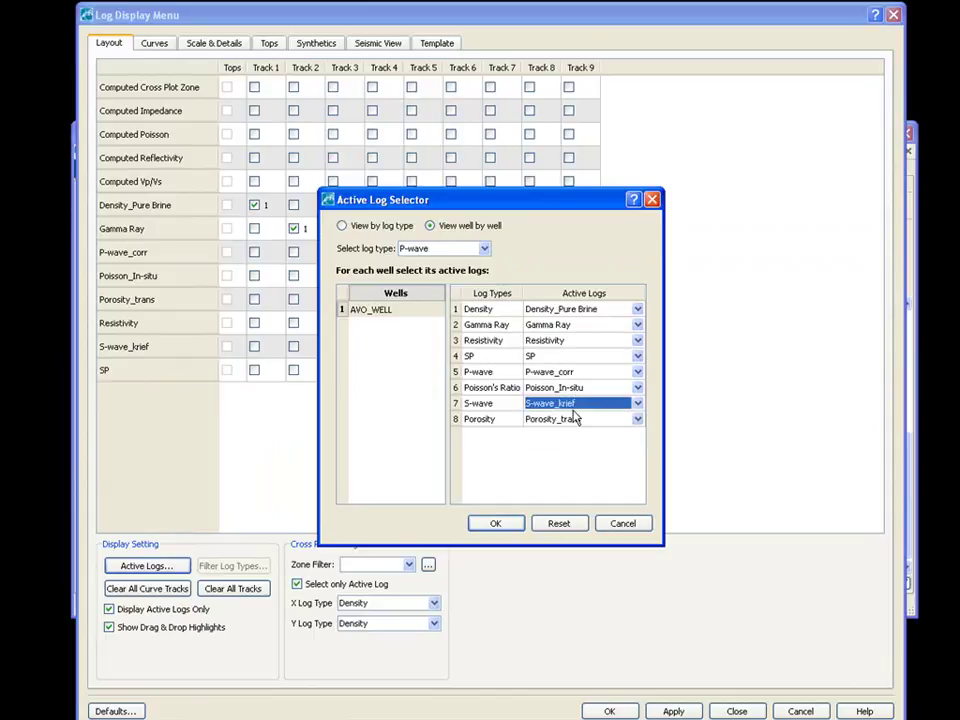
{"action": "left_click", "coordinate": [493, 523]}
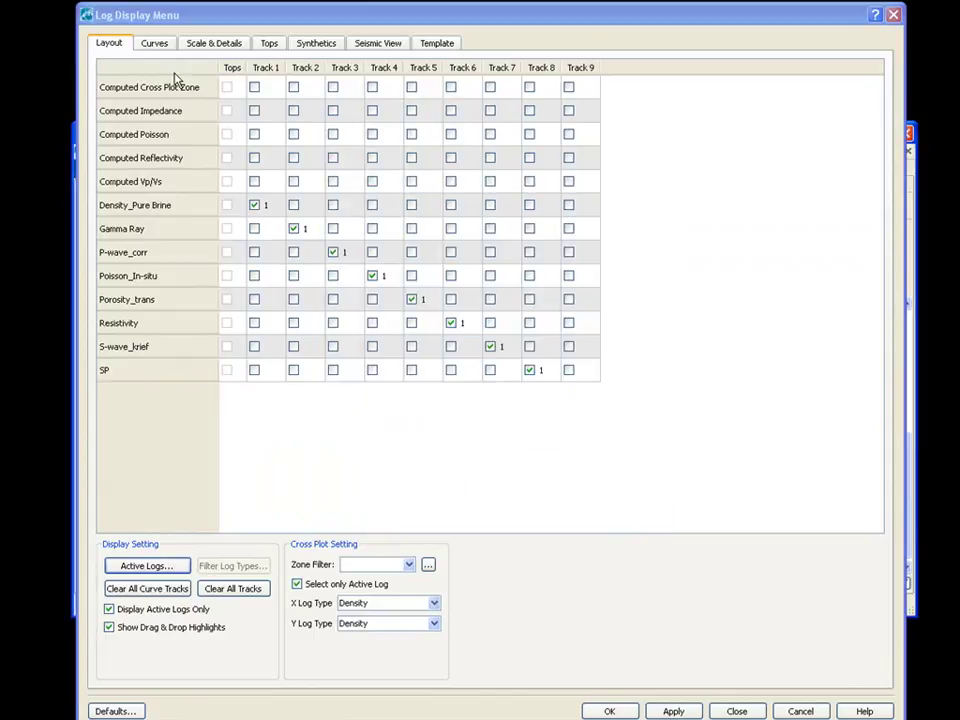
{"action": "left_click", "coordinate": [154, 44]}
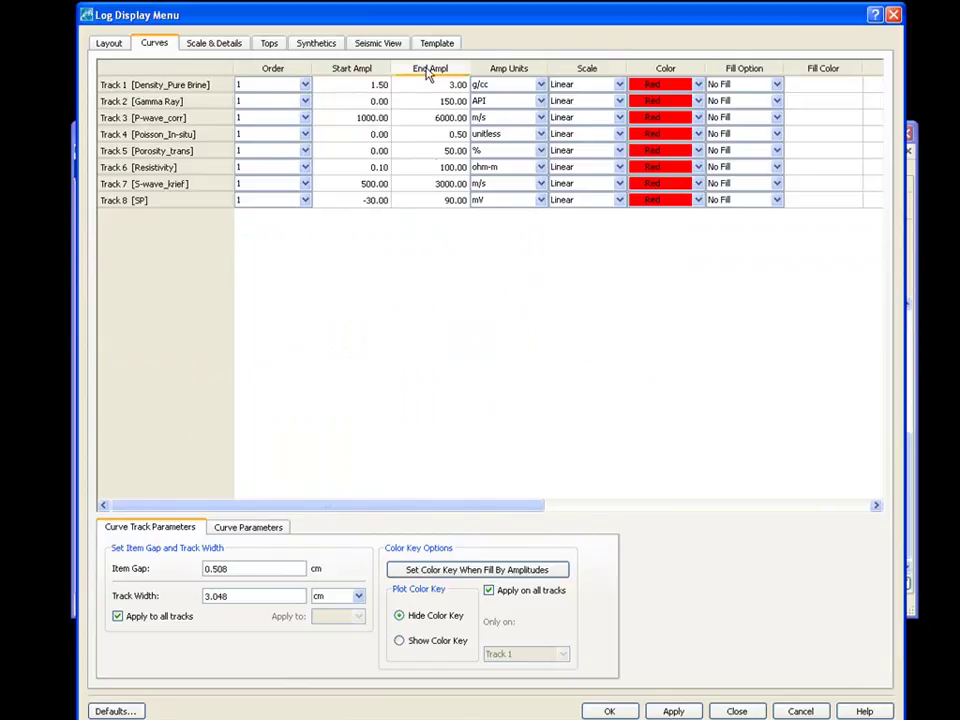
{"action": "left_click", "coordinate": [199, 49]}
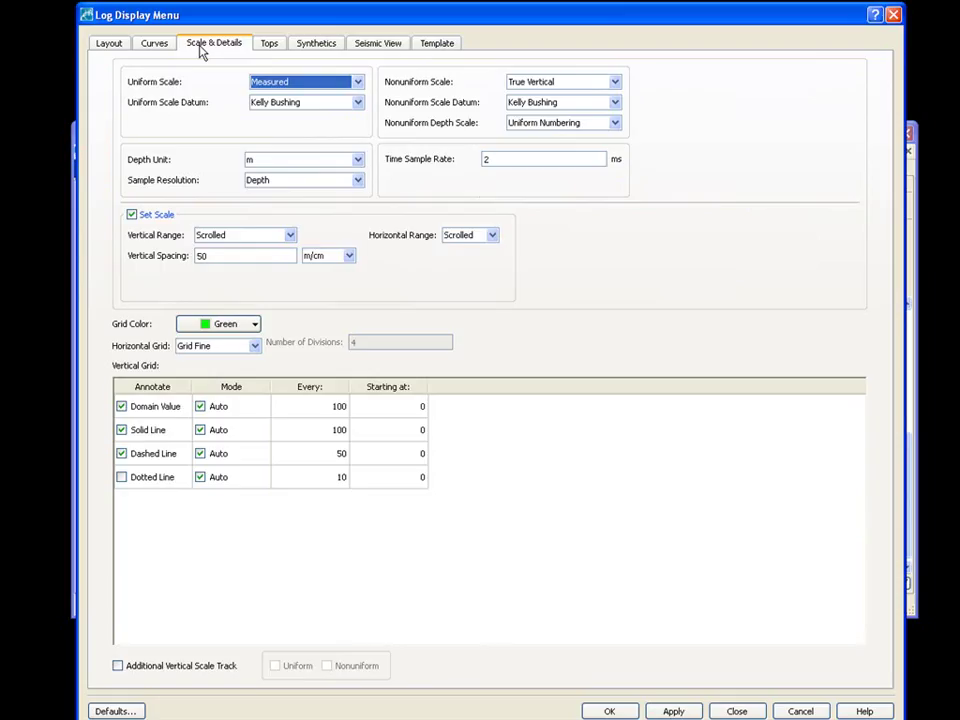
{"action": "left_click", "coordinate": [322, 48]}
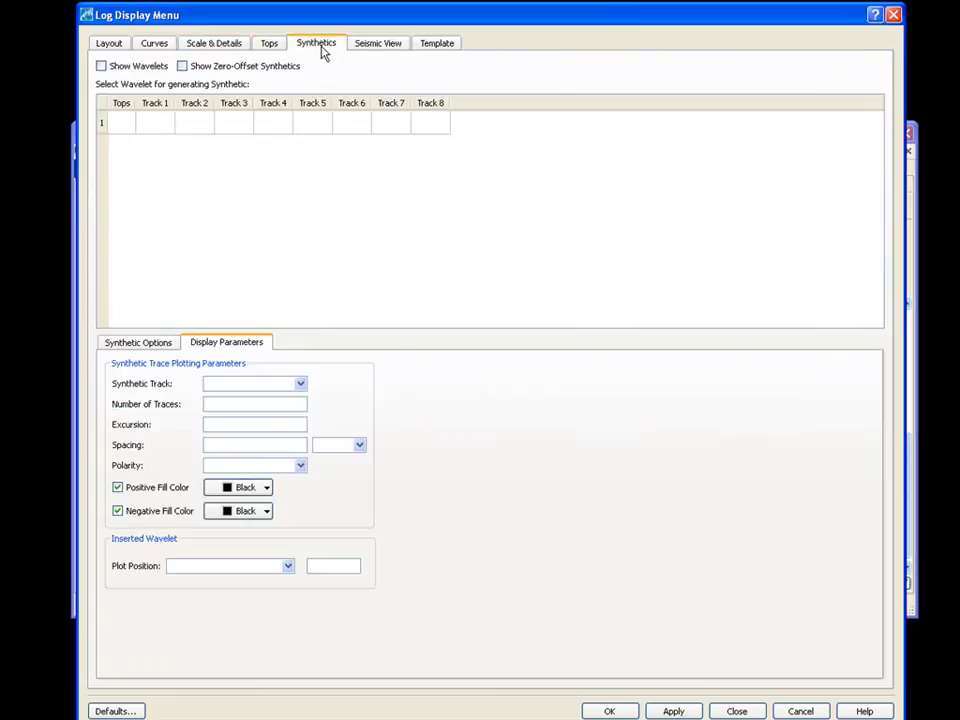
{"action": "left_click", "coordinate": [393, 47]}
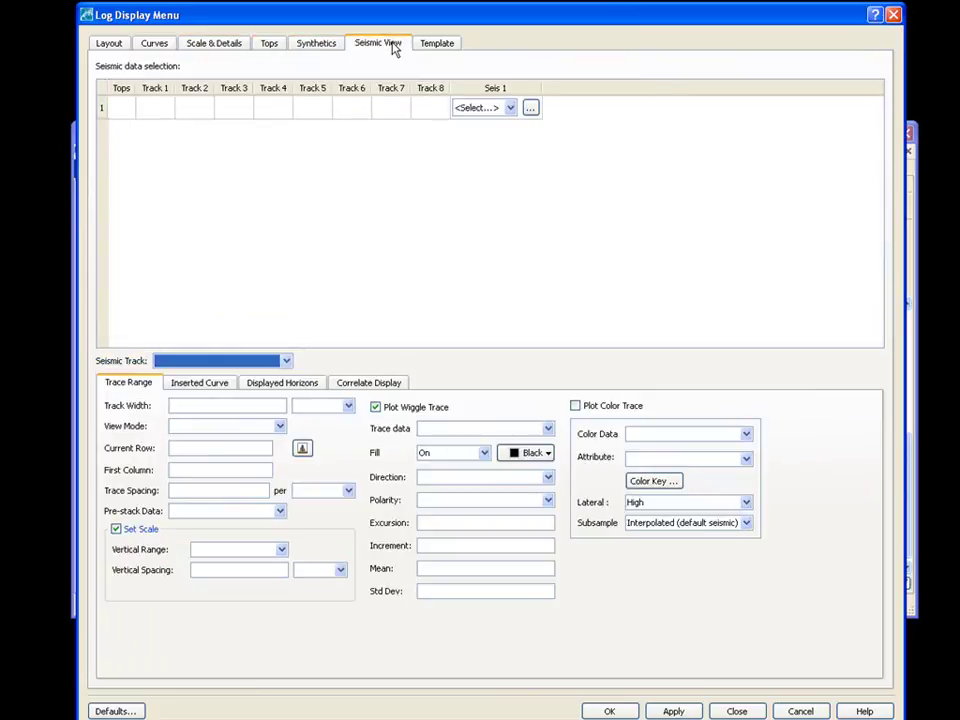
{"action": "left_click", "coordinate": [609, 711]}
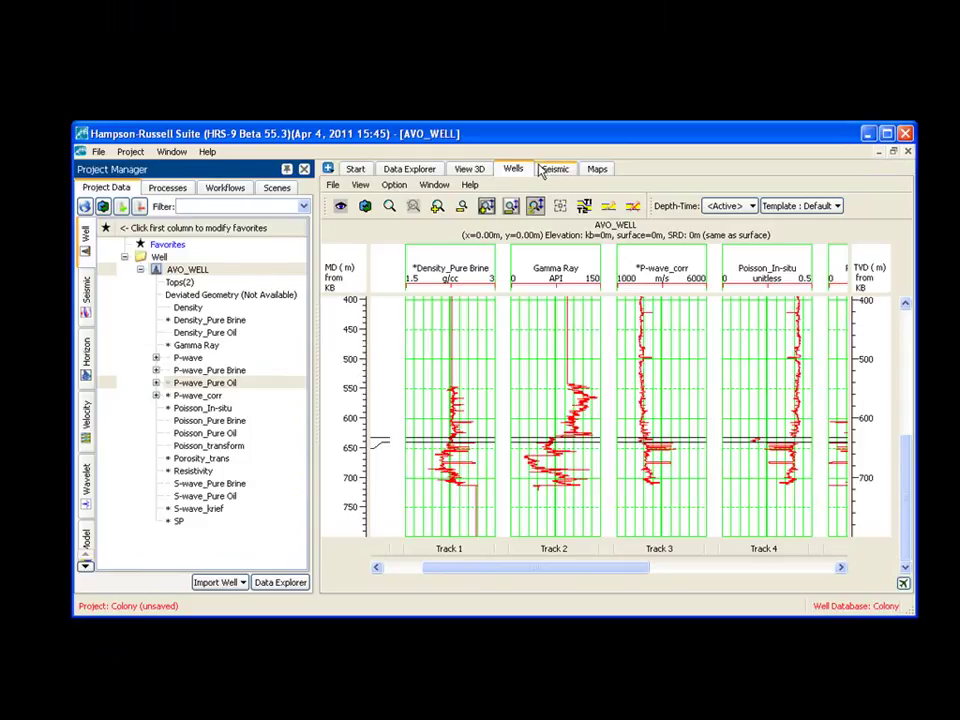
Drag the gathers volume into AVO_WELL's log display as a track after Gamma Ray
{"action": "left_click", "coordinate": [86, 290]}
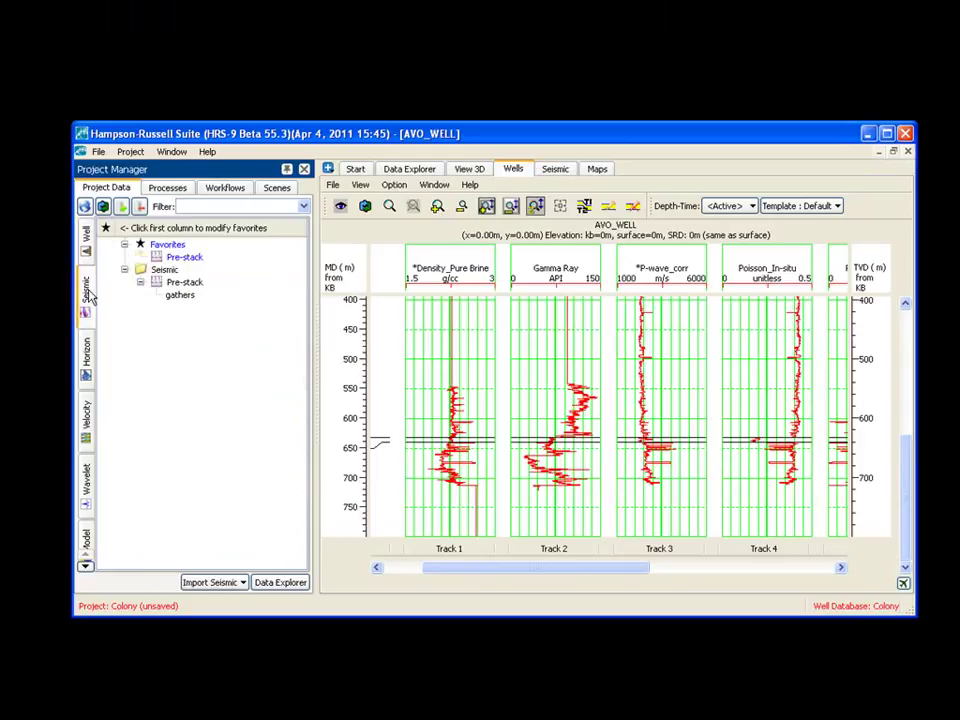
{"action": "left_click", "coordinate": [177, 296]}
{"action": "left_click_drag", "start_coordinate": [177, 300], "coordinate": [614, 404]}
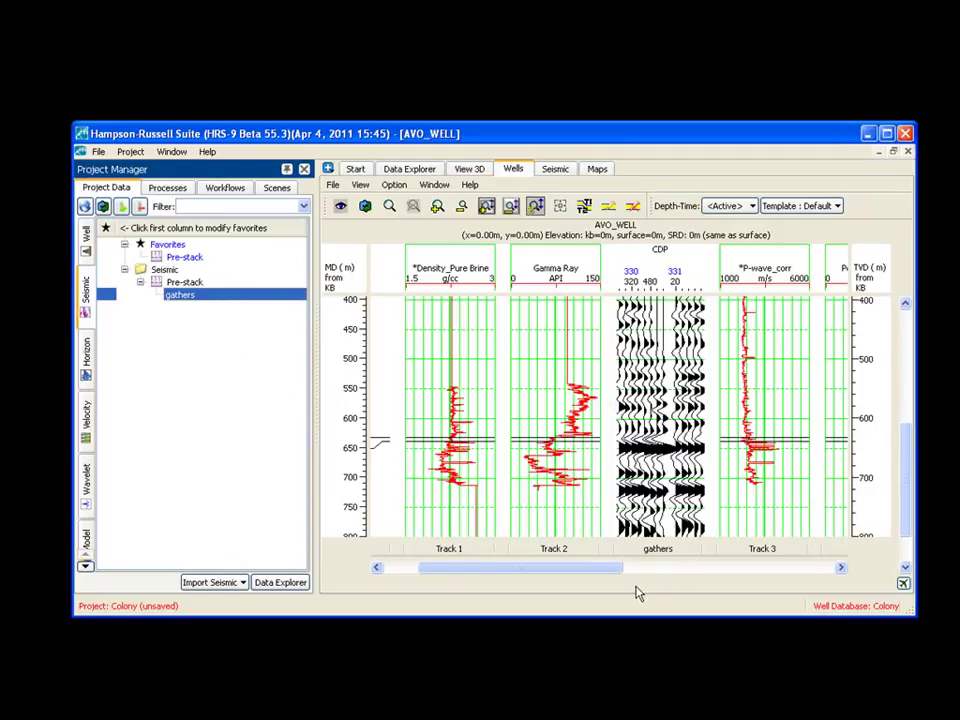
{"action": "left_click", "coordinate": [552, 170]}
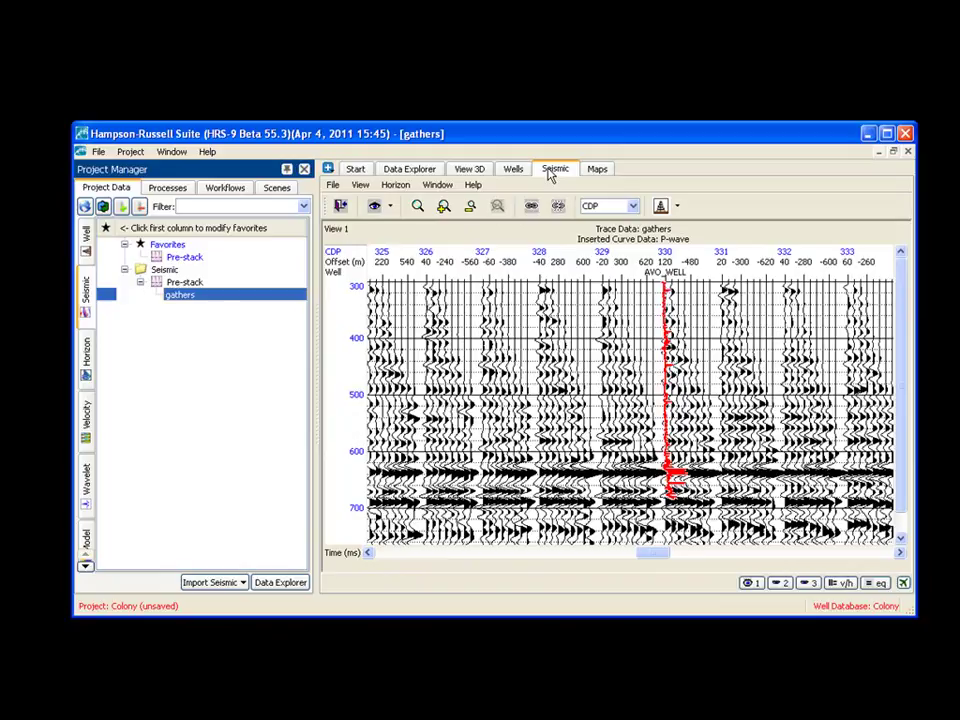
{"action": "left_click", "coordinate": [513, 170]}
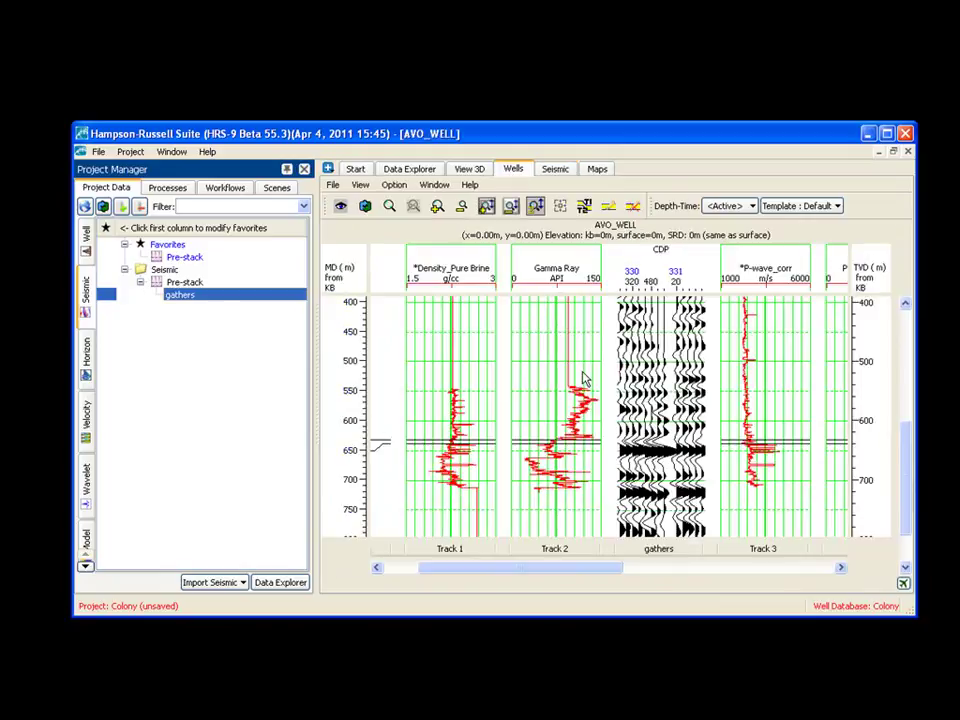
Return to the gathers display and filter the process list by 'stack'
{"action": "mouse_move", "coordinate": [585, 379]}
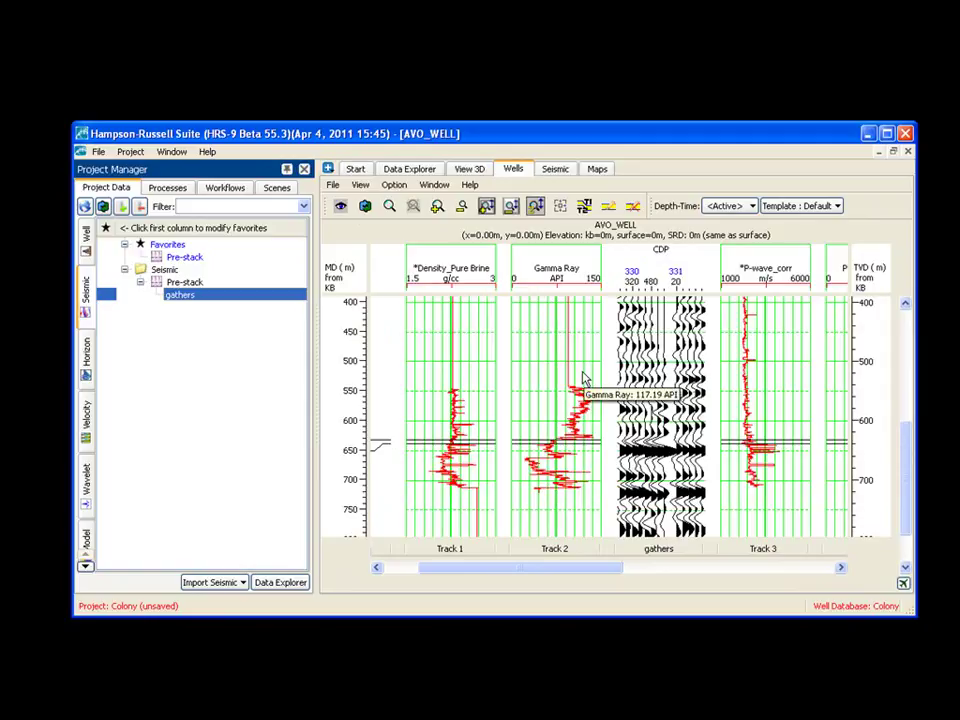
{"action": "left_click", "coordinate": [558, 170]}
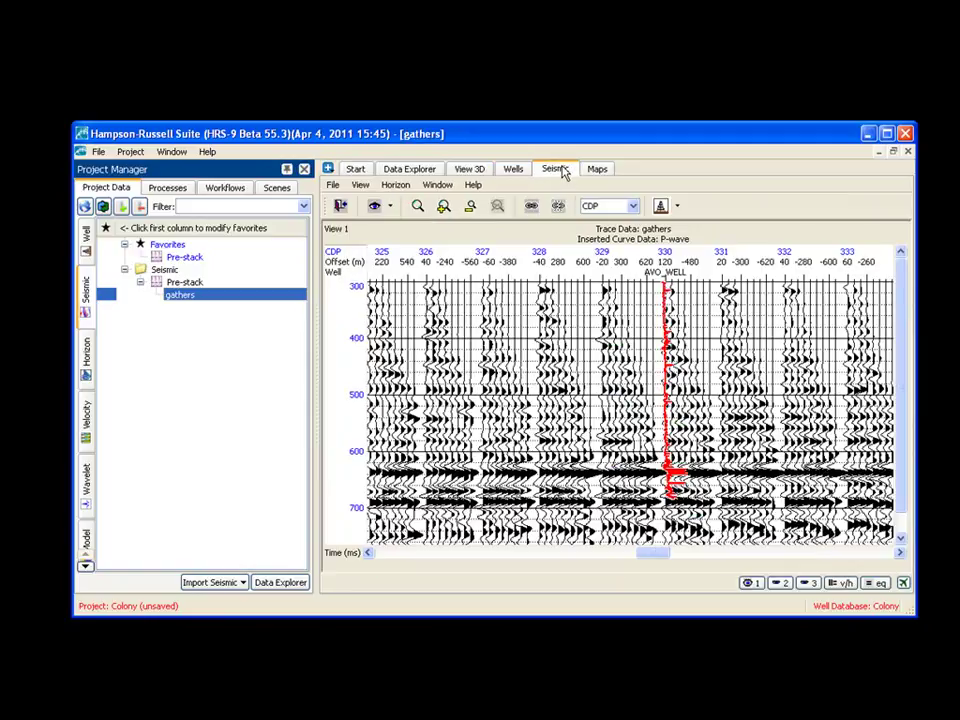
{"action": "left_click", "coordinate": [201, 205]}
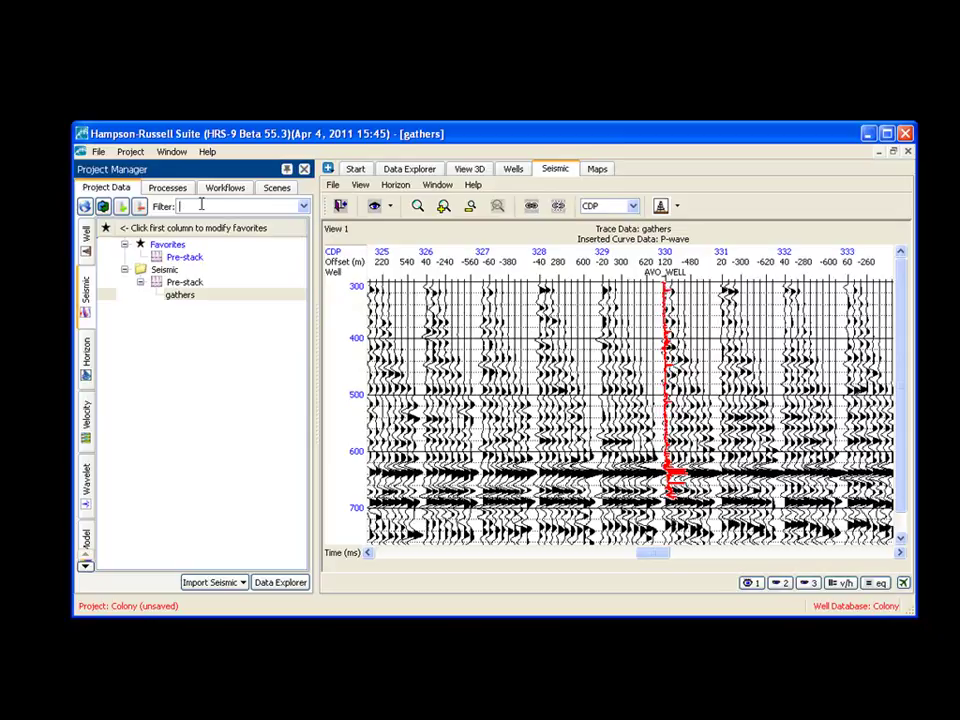
{"action": "type", "text": "stack"}
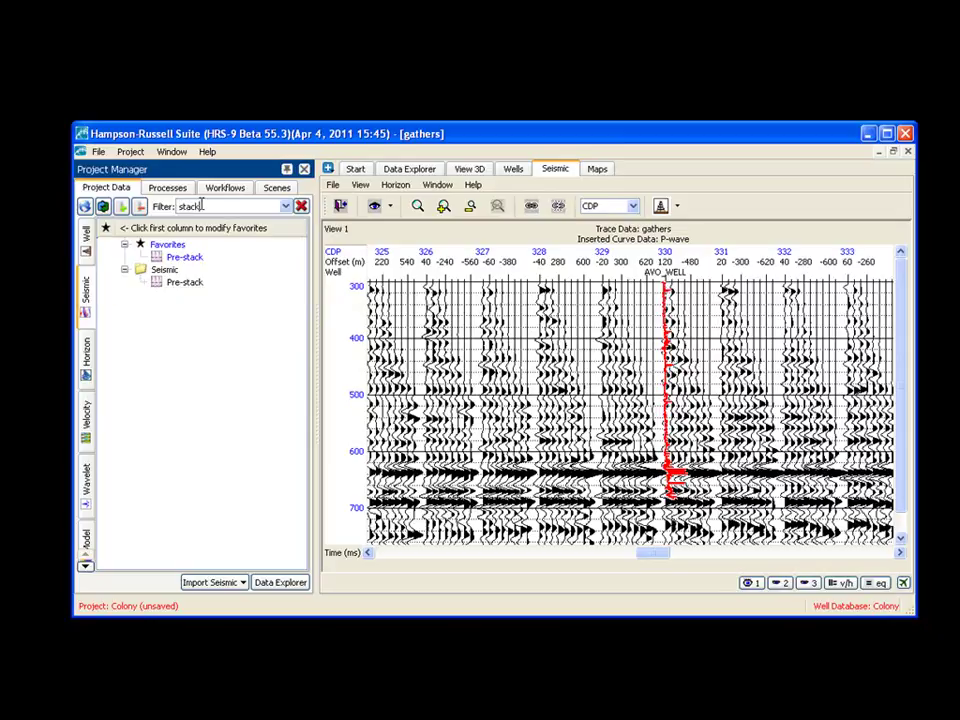
{"action": "left_click", "coordinate": [186, 189]}
{"action": "left_click_drag", "start_coordinate": [176, 205], "coordinate": [108, 197]}
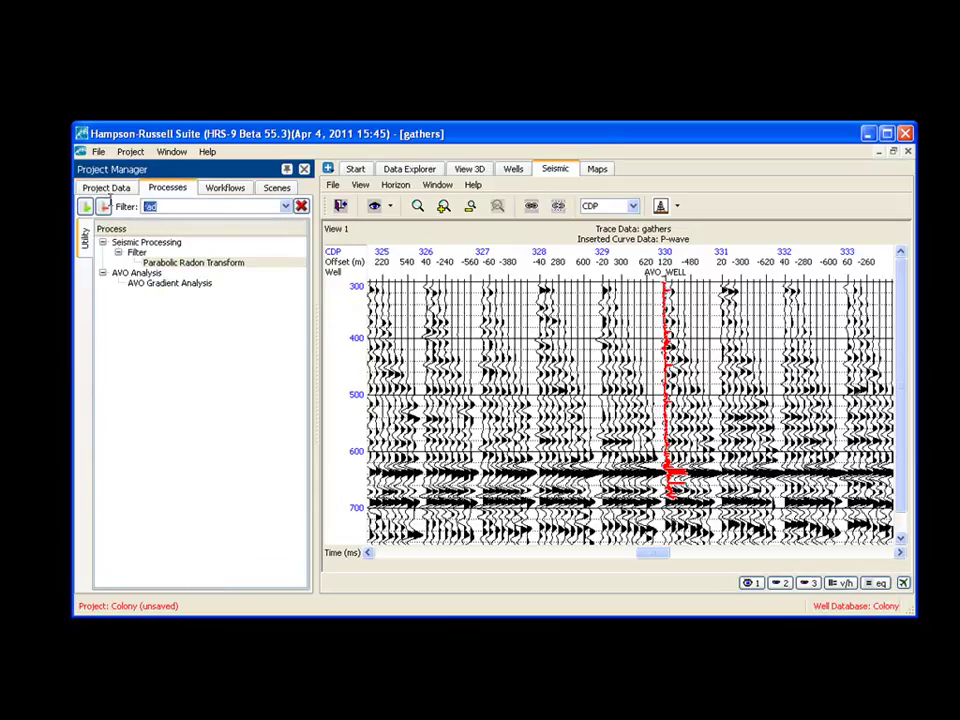
{"action": "type", "text": "stack"}
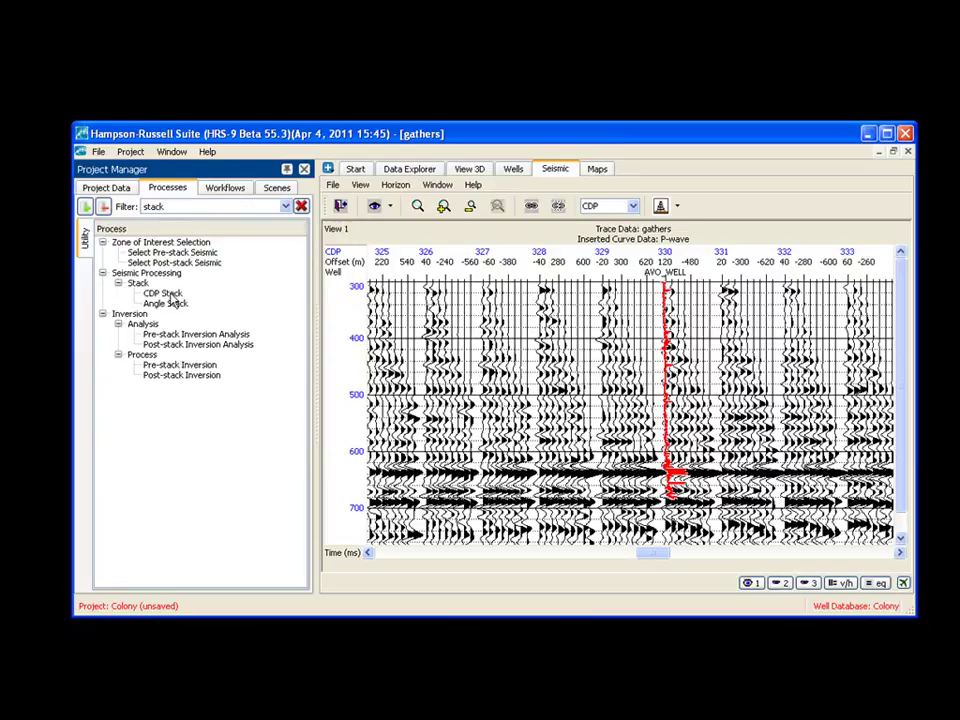
Run CDP Stack on the gathers after reviewing its advanced option tabs, producing cdp_stack
{"action": "double_click", "coordinate": [170, 295]}
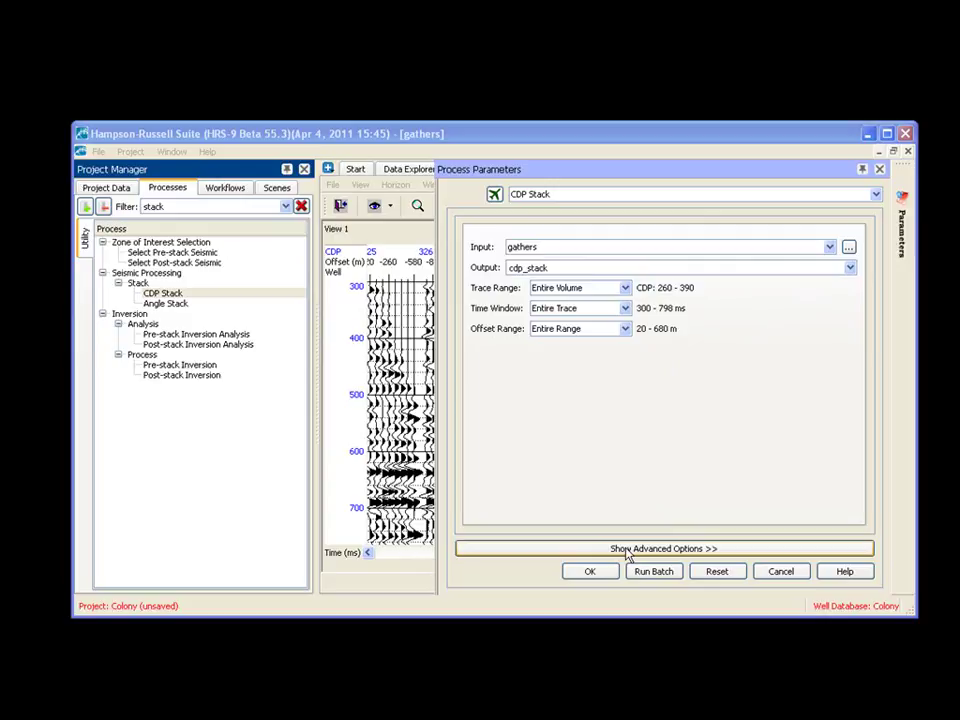
{"action": "left_click", "coordinate": [626, 556]}
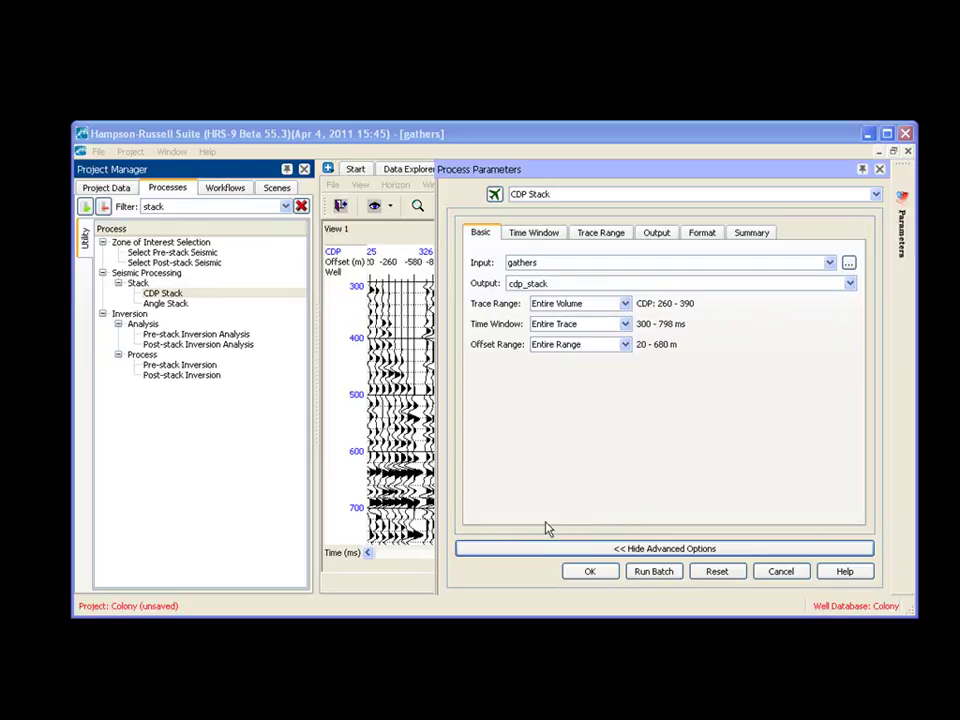
{"action": "left_click", "coordinate": [546, 236]}
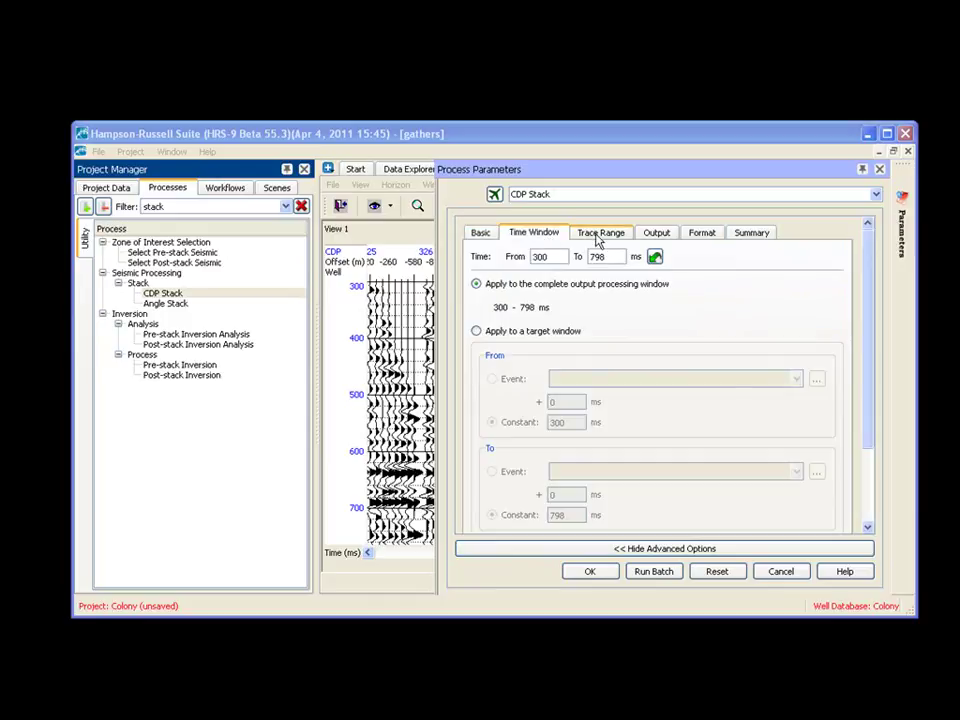
{"action": "left_click", "coordinate": [598, 236]}
{"action": "left_click", "coordinate": [657, 233]}
{"action": "left_click", "coordinate": [702, 233]}
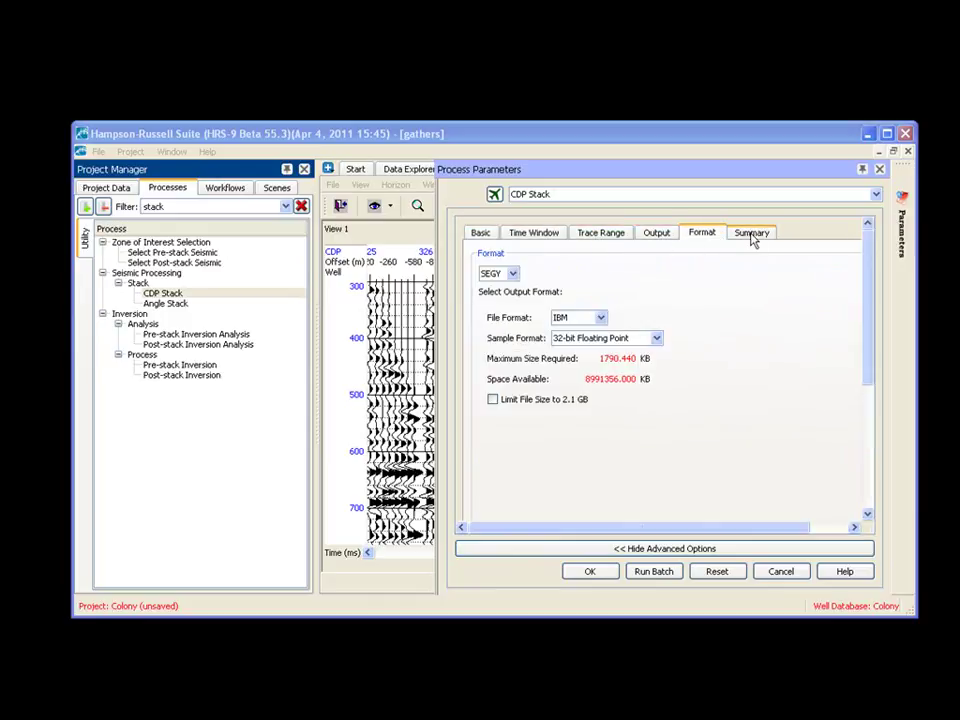
{"action": "left_click", "coordinate": [752, 234]}
{"action": "left_click", "coordinate": [481, 234]}
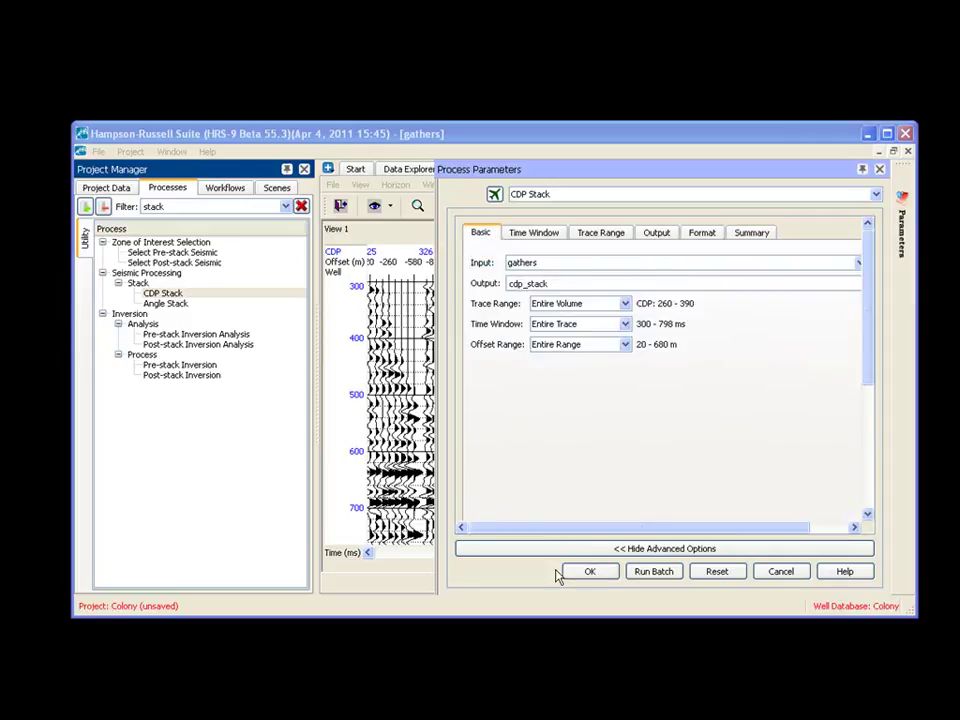
{"action": "left_click", "coordinate": [590, 573]}
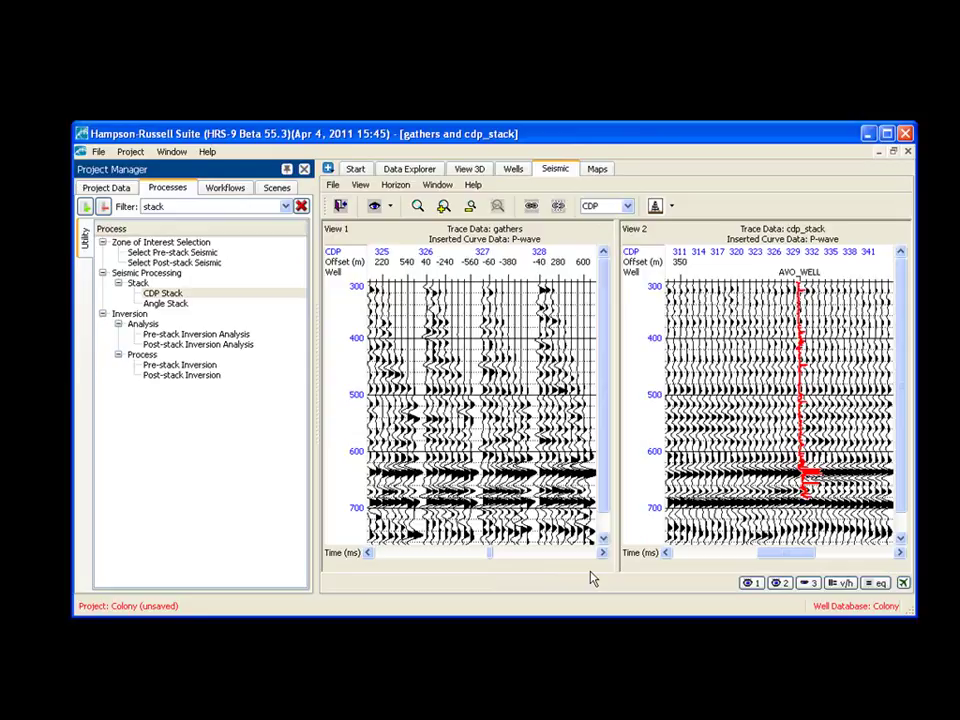
Centre both views on AVO_WELL and colour-fill View 1 using the gathers volume
{"action": "left_click", "coordinate": [671, 206]}
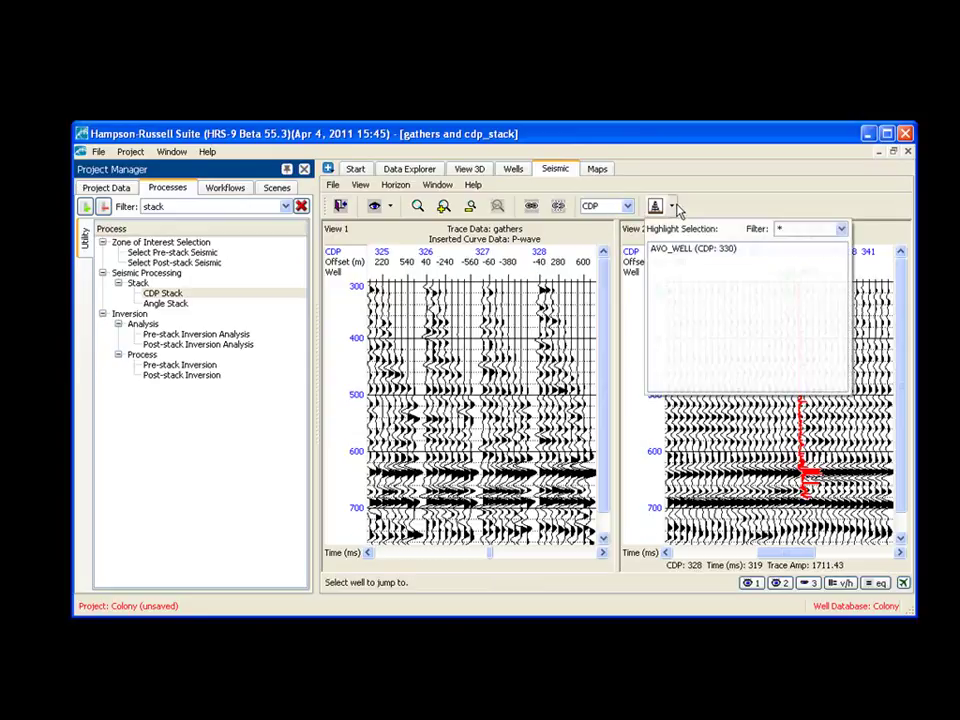
{"action": "left_click", "coordinate": [673, 249]}
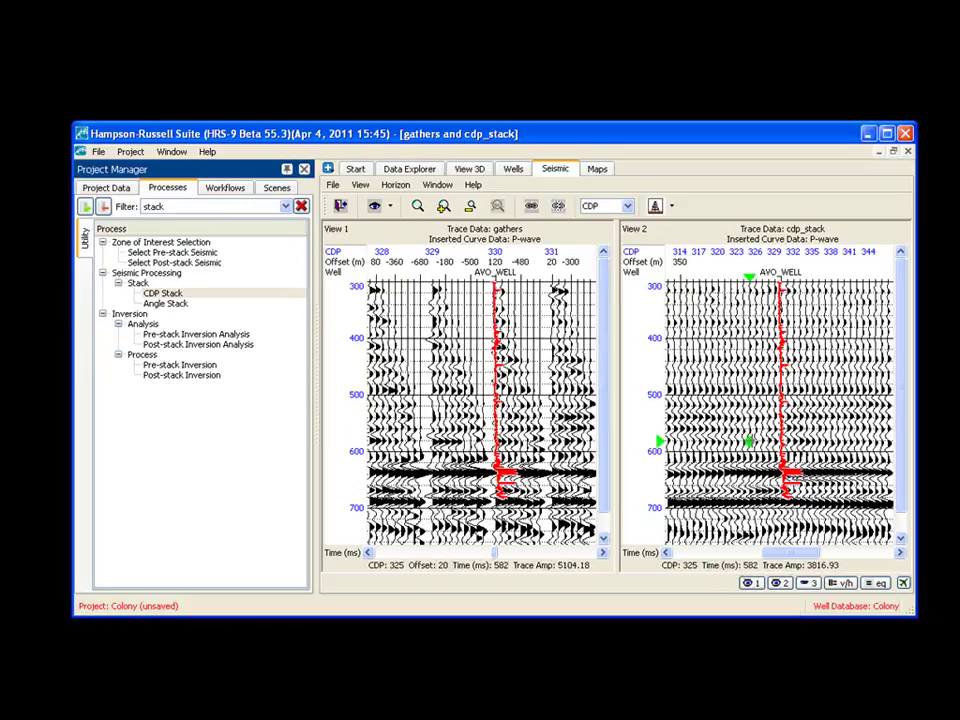
{"action": "left_click", "coordinate": [390, 206]}
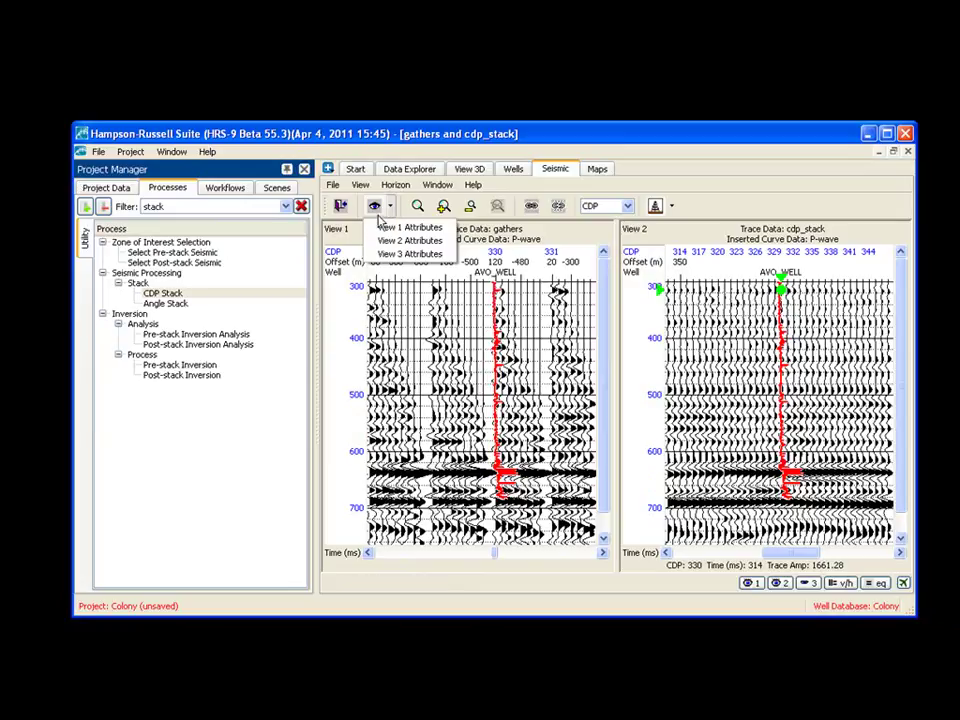
{"action": "left_click", "coordinate": [396, 229]}
{"action": "key", "text": "alt+Down"}
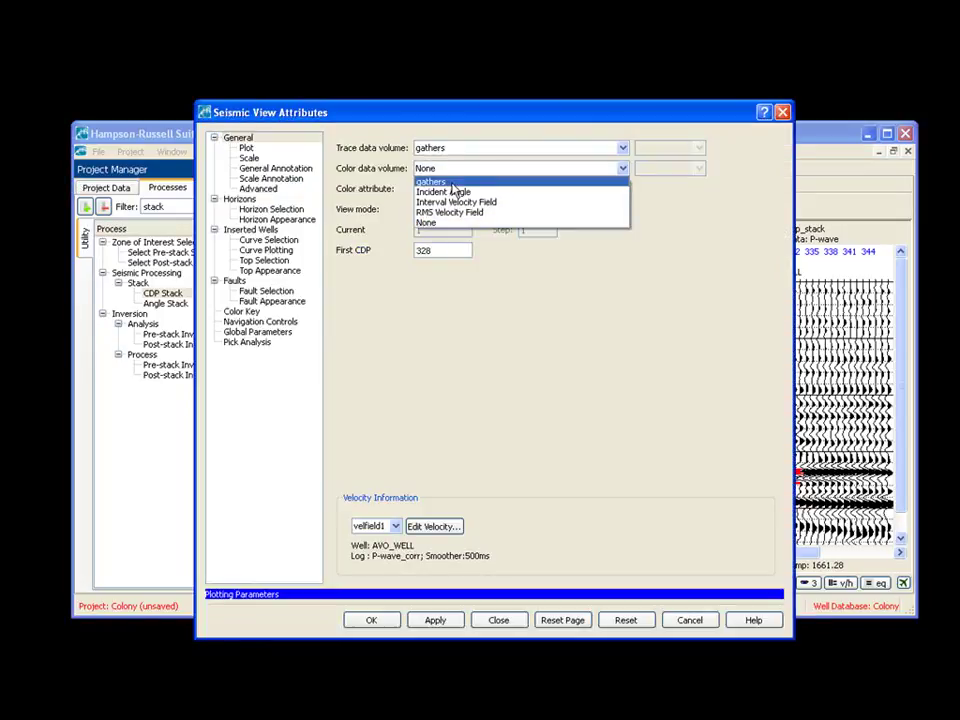
{"action": "key", "text": "Return"}
{"action": "left_click", "coordinate": [372, 622]}
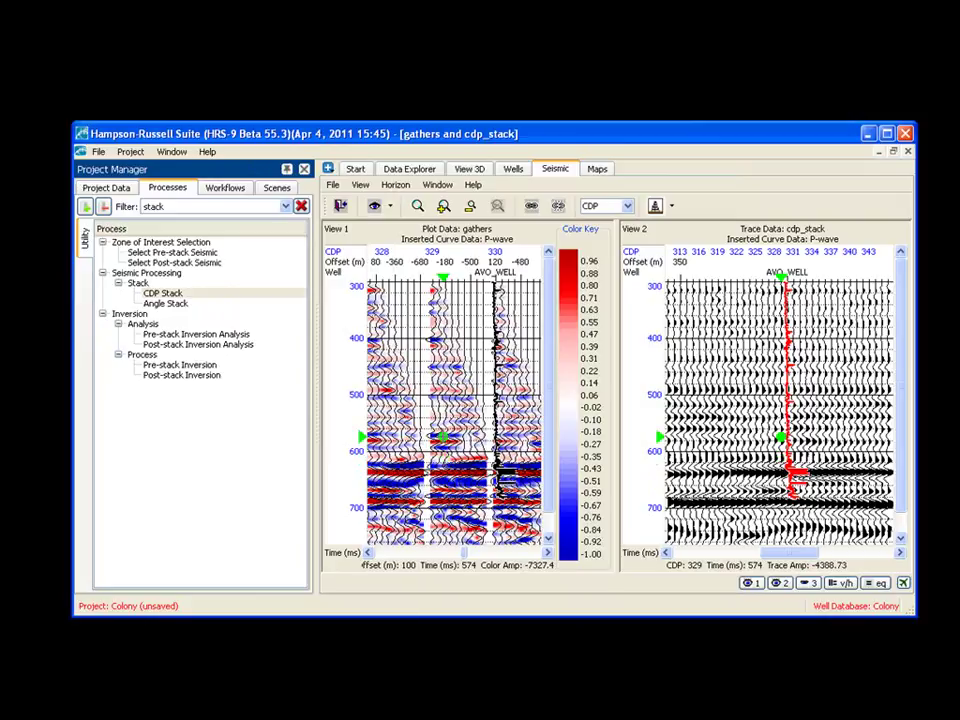
Browse the project's well, seismic and horizon data lists and the well import options
{"action": "left_click", "coordinate": [112, 196]}
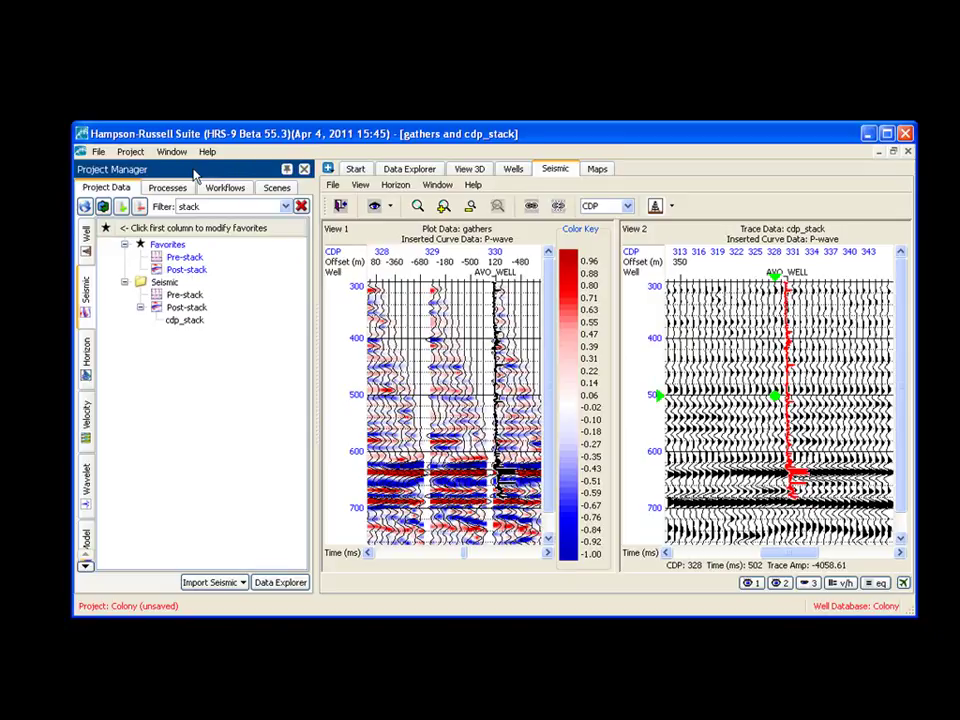
{"action": "left_click", "coordinate": [86, 237]}
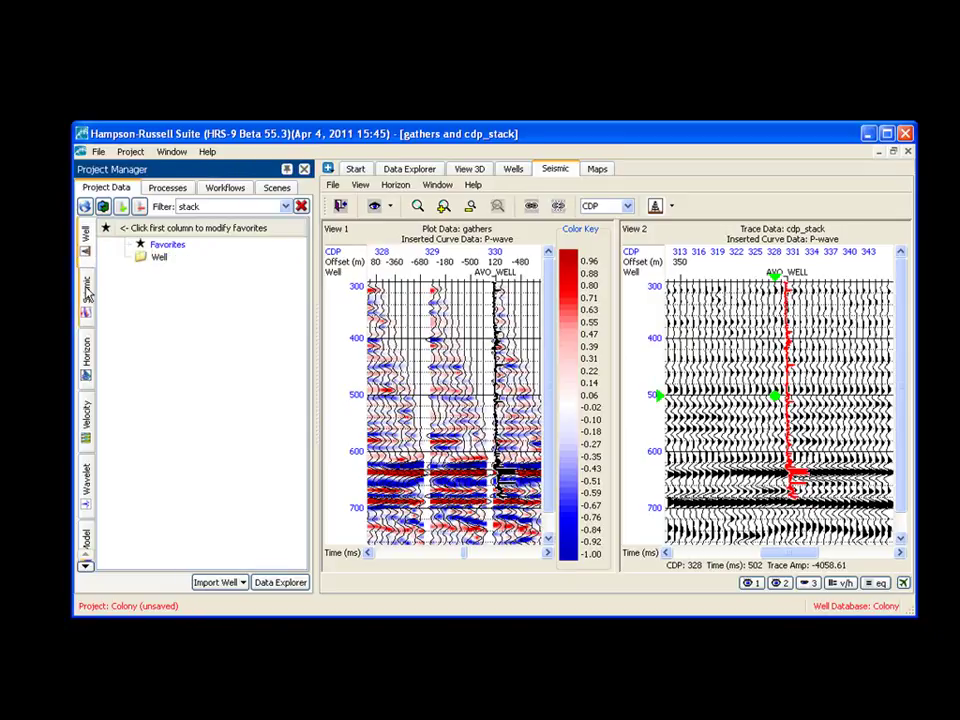
{"action": "left_click", "coordinate": [86, 292]}
{"action": "left_click", "coordinate": [89, 368]}
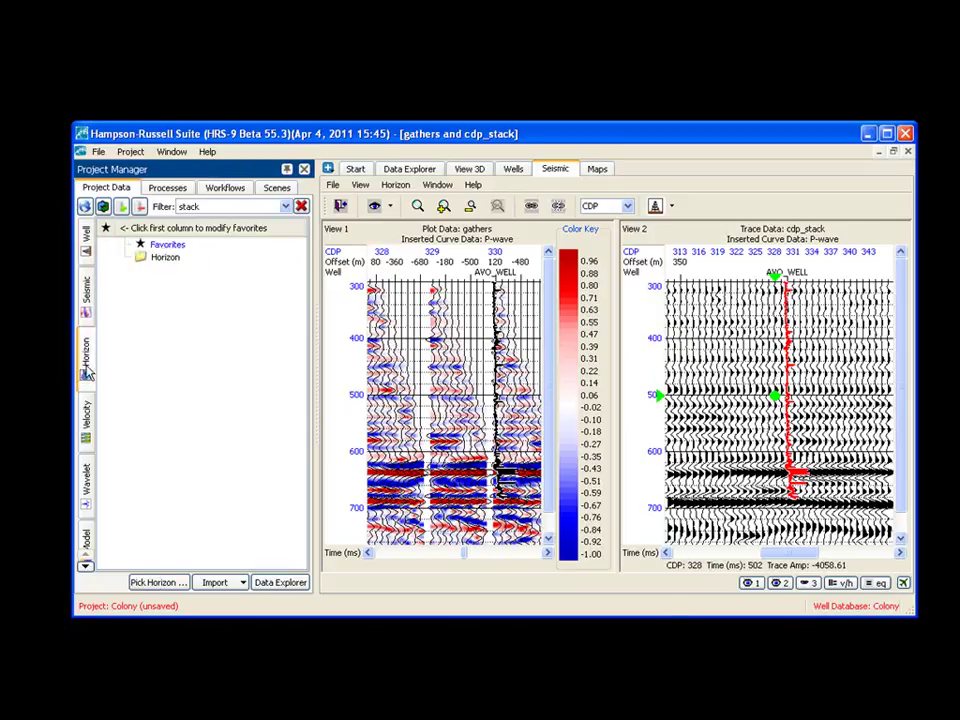
{"action": "left_click", "coordinate": [86, 237]}
{"action": "left_click", "coordinate": [214, 585]}
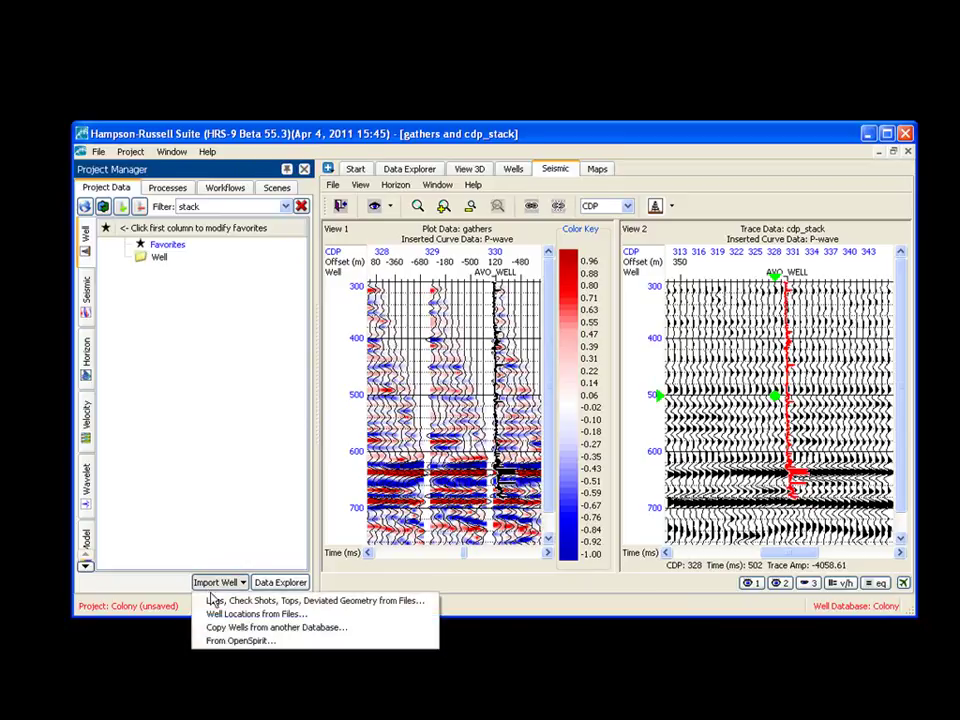
Look through the Processes, Workflows and Scenes lists, collapsing the Zone of Interest and Inversion groups
{"action": "left_click", "coordinate": [167, 188]}
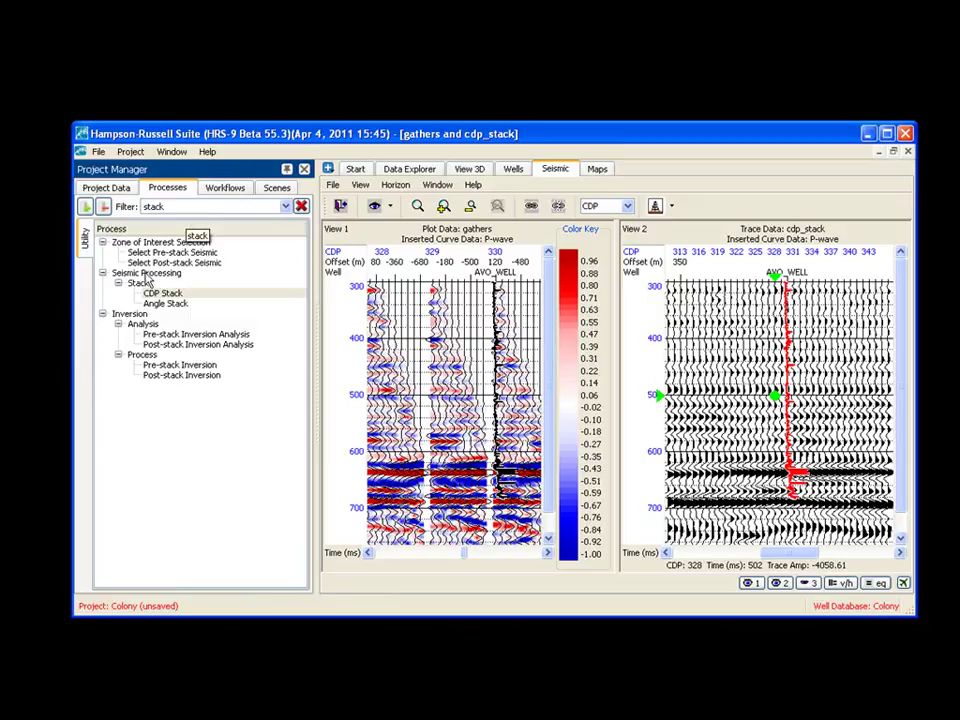
{"action": "left_click", "coordinate": [102, 242]}
{"action": "left_click", "coordinate": [102, 293]}
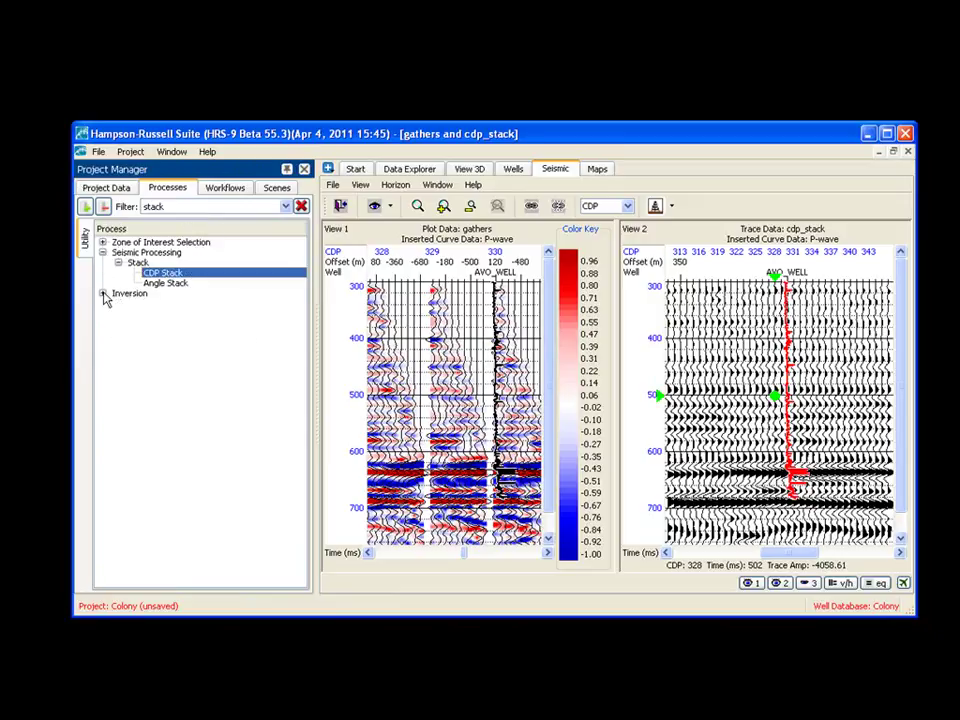
{"action": "left_click", "coordinate": [165, 207]}
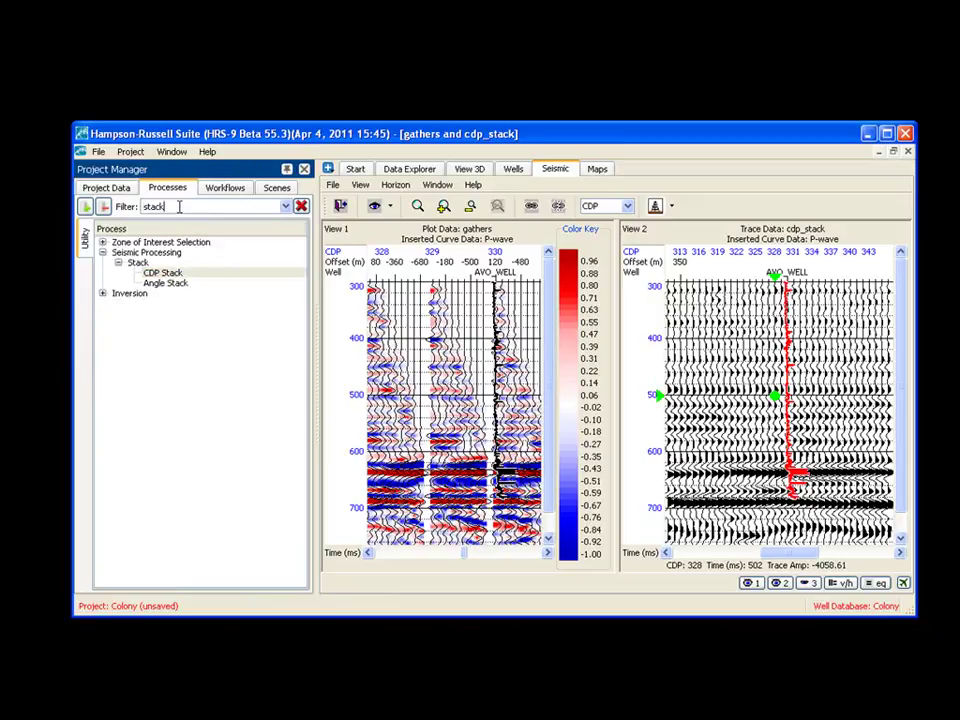
{"action": "left_click", "coordinate": [228, 188]}
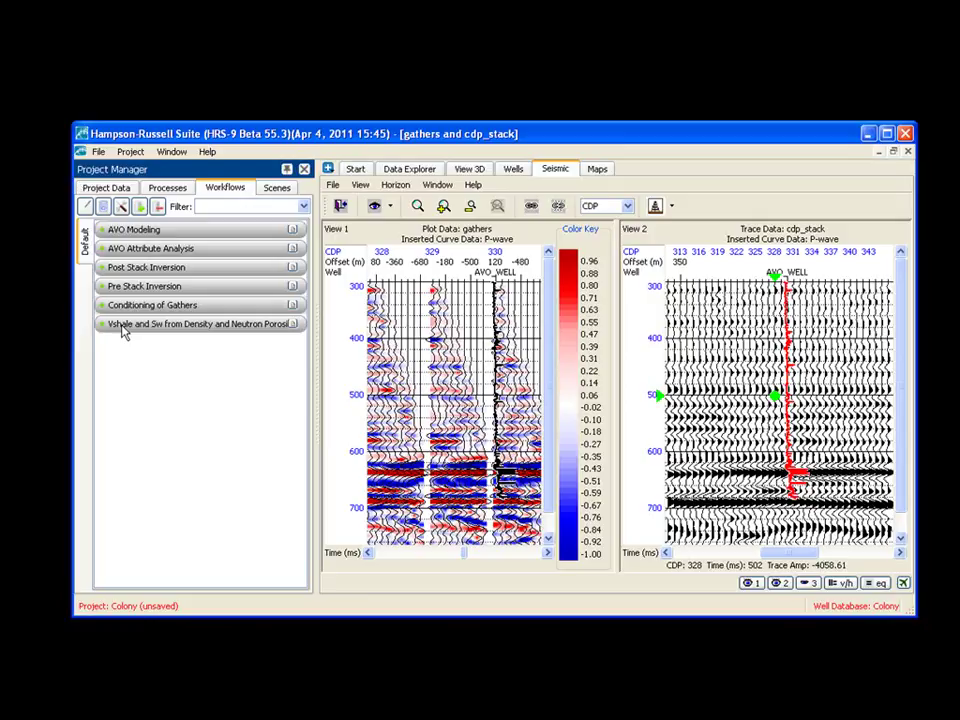
{"action": "left_click", "coordinate": [277, 189]}
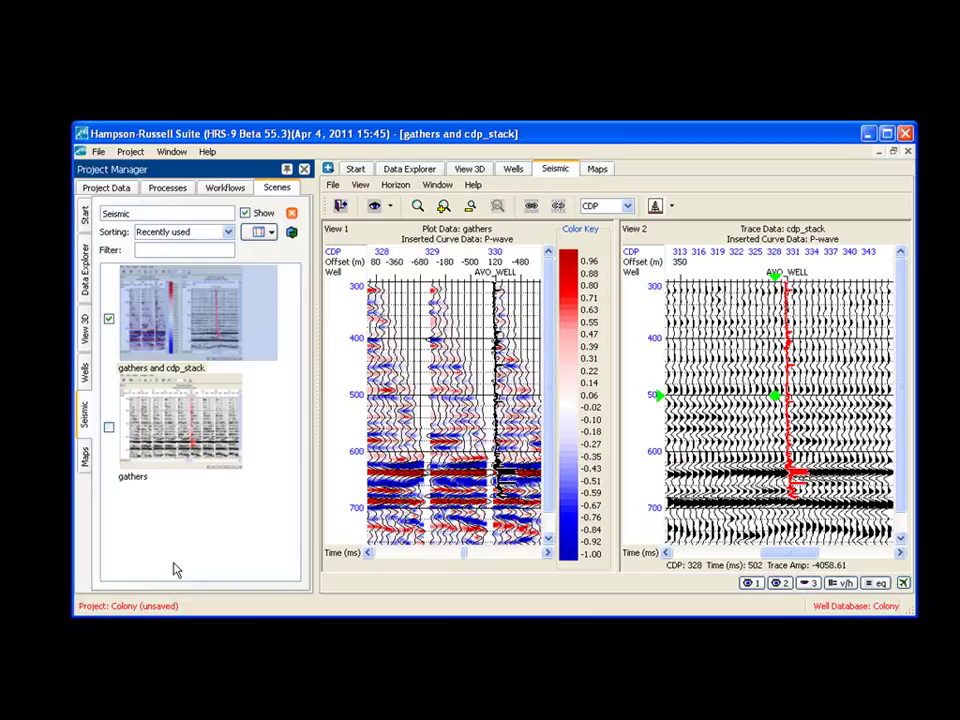
Return to the well data list and advance View 1 to later CDP gathers
{"action": "left_click", "coordinate": [100, 188]}
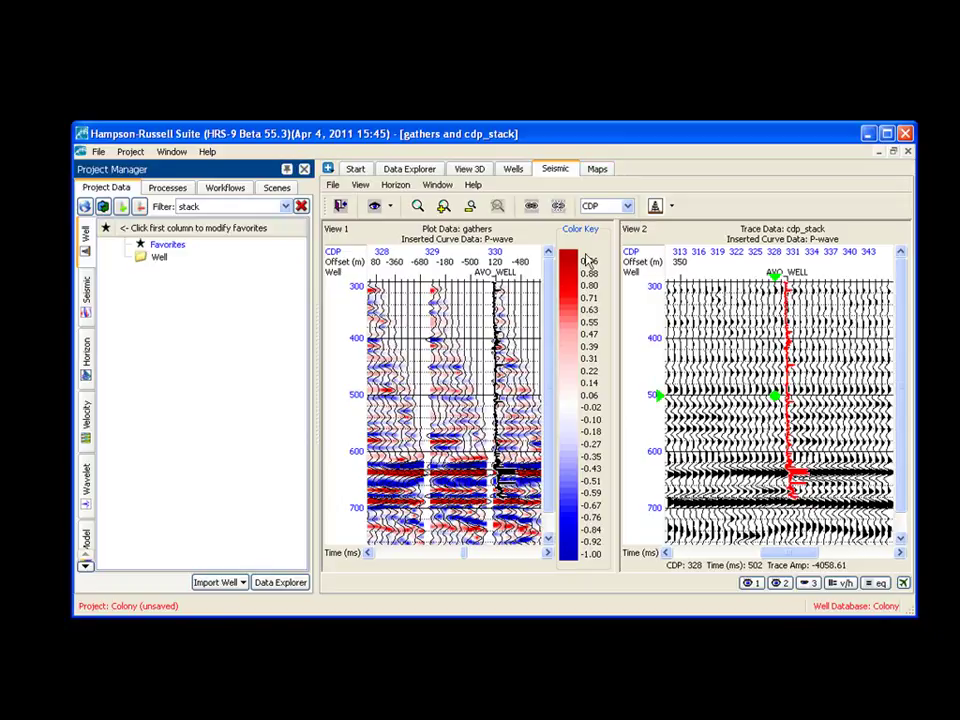
{"action": "left_click", "coordinate": [547, 555]}
{"action": "left_click", "coordinate": [547, 556]}
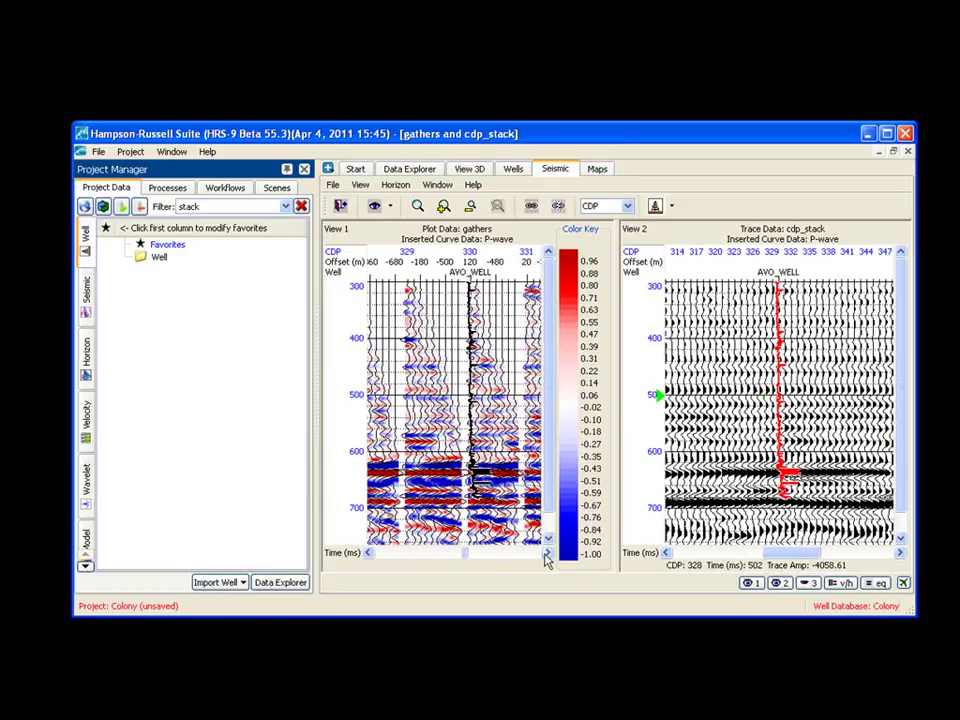
{"action": "left_click", "coordinate": [374, 208]}
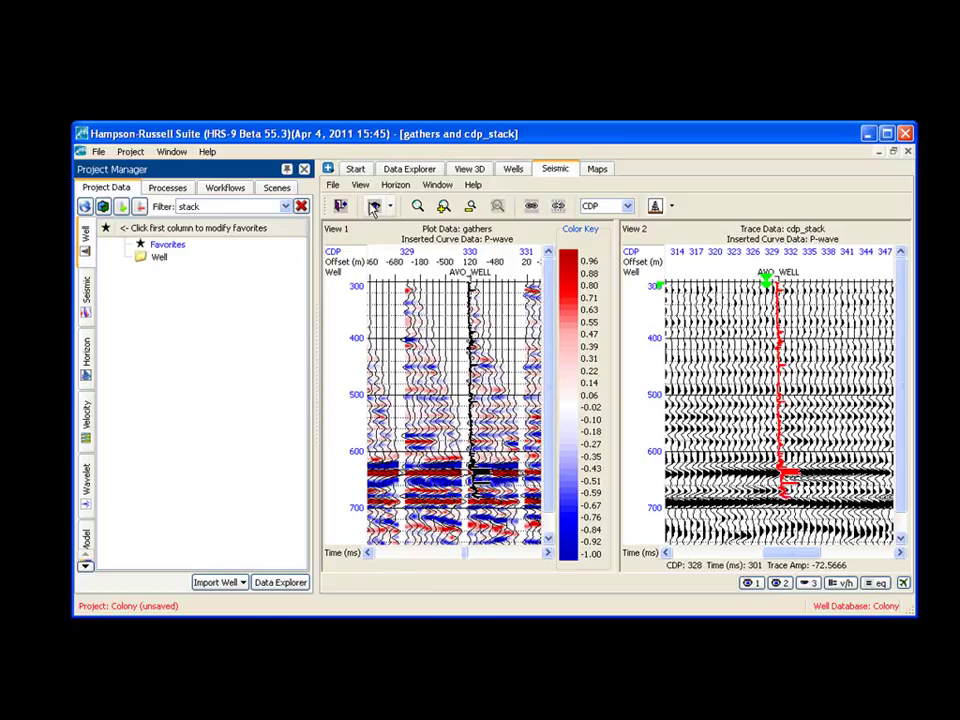